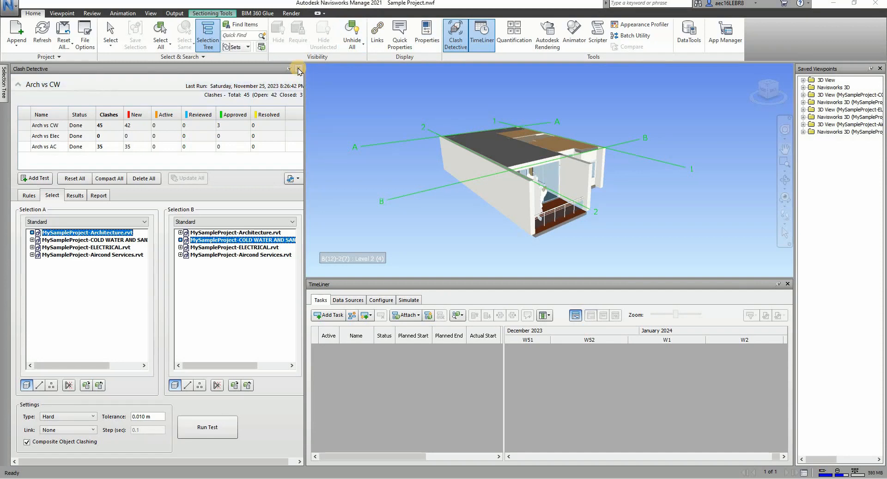
# - Close the TimeLiner and Clash Detective windows, and open TimeLiner again on its own
pyautogui.click(787, 284)
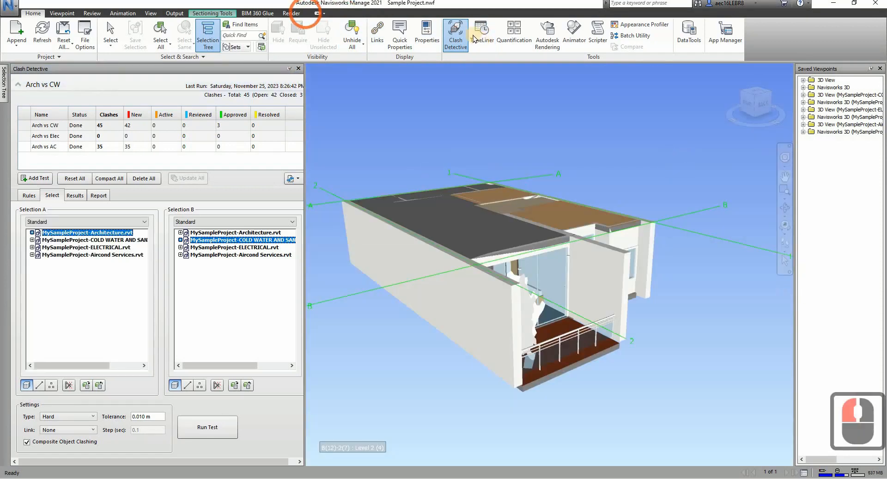
pyautogui.click(296, 72)
pyautogui.click(482, 33)
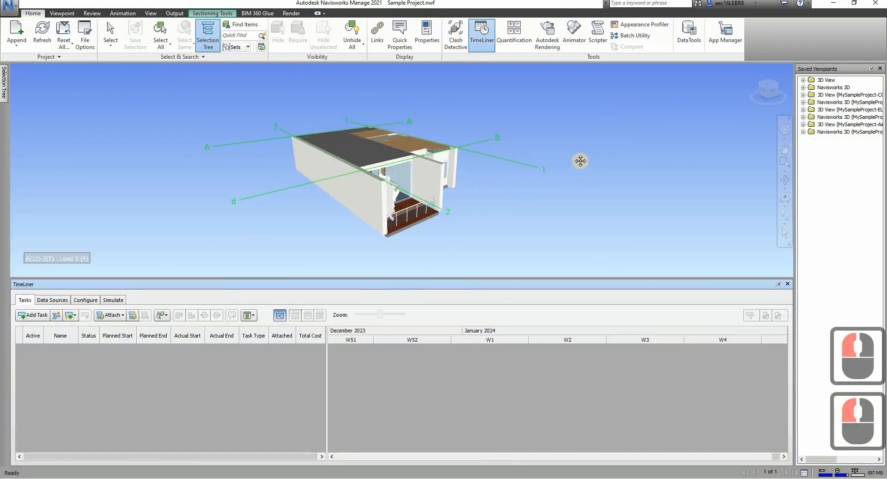
# - Examine the building model from its front, roof and side, both close up and as a whole
pyautogui.keyDown('shift'); pyautogui.moveTo(587, 186); pyautogui.dragTo(452, 180, button='middle'); pyautogui.keyUp('shift')
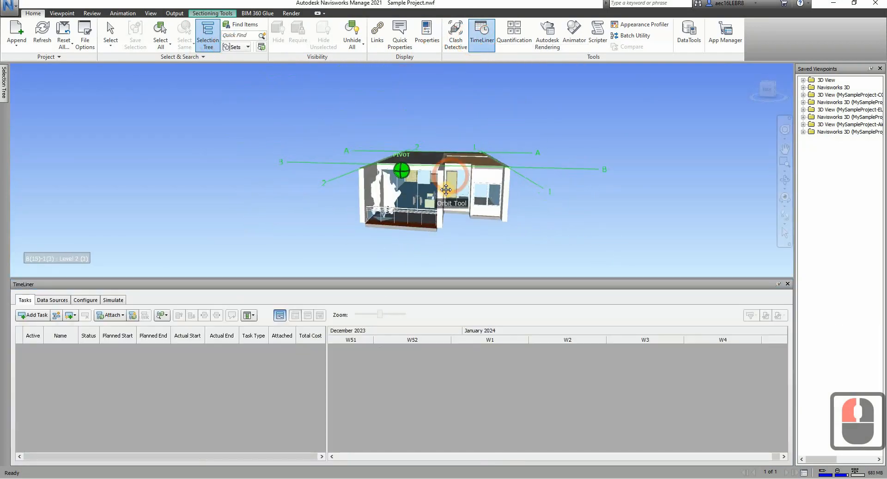
pyautogui.scroll(7, 447, 190)
pyautogui.scroll(1, 343, 163)
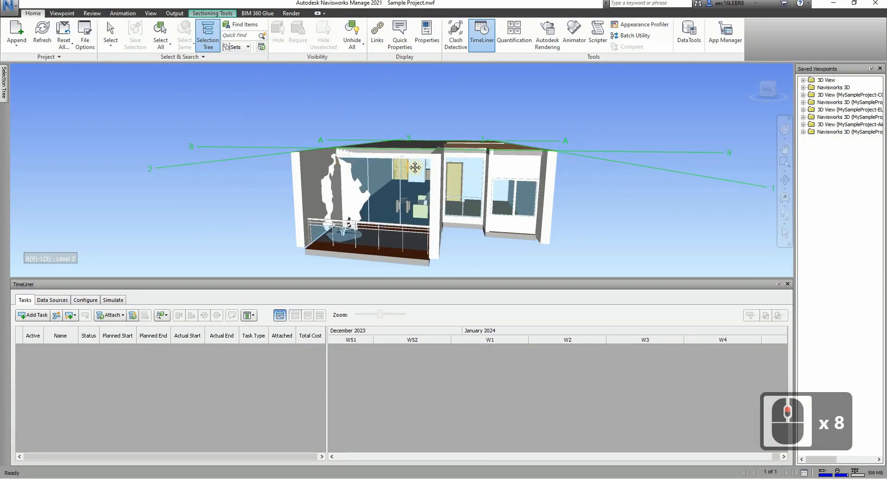
pyautogui.keyDown('shift'); pyautogui.moveTo(398, 178); pyautogui.dragTo(525, 175, button='middle'); pyautogui.keyUp('shift')
pyautogui.scroll(-2, 644, 193)
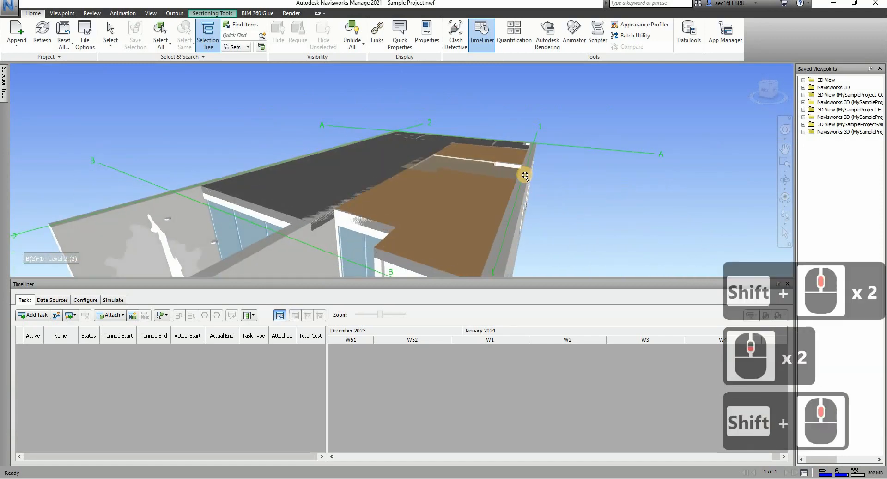
pyautogui.scroll(-12, 525, 176)
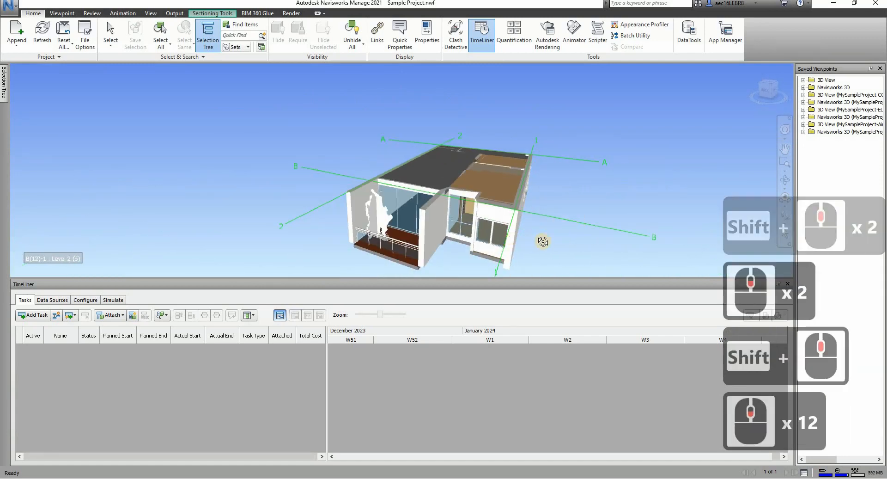
pyautogui.keyDown('shift'); pyautogui.moveTo(543, 241); pyautogui.dragTo(647, 226, button='middle'); pyautogui.keyUp('shift')
pyautogui.scroll(7, 647, 226)
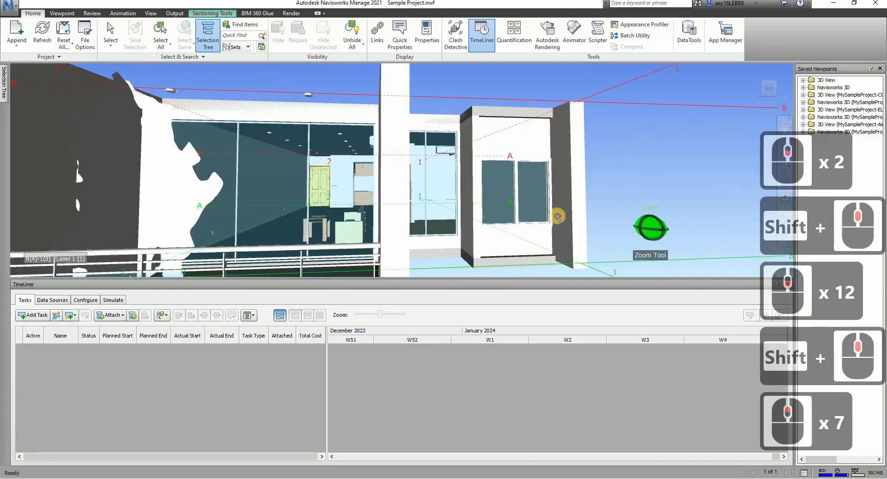
pyautogui.scroll(-3, 558, 217)
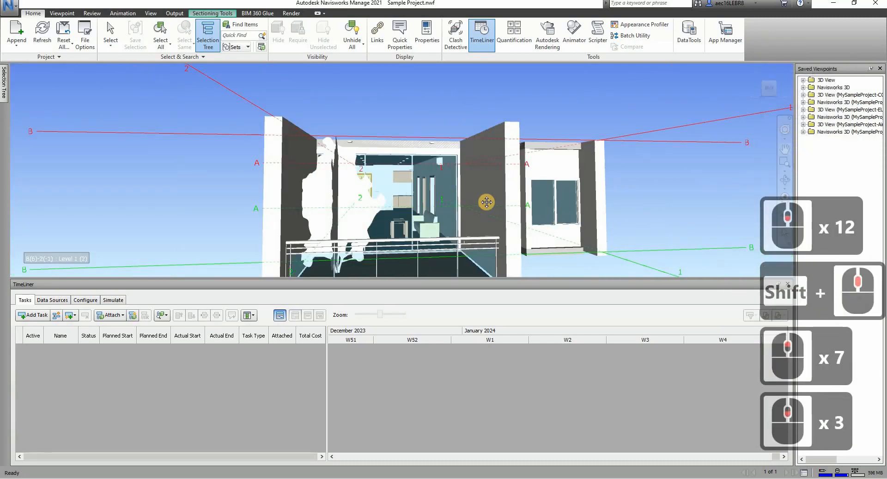
pyautogui.keyDown('shift'); pyautogui.moveTo(506, 206); pyautogui.dragTo(297, 177, button='middle'); pyautogui.keyUp('shift')
pyautogui.scroll(-14, 297, 177)
pyautogui.scroll(3, 296, 177)
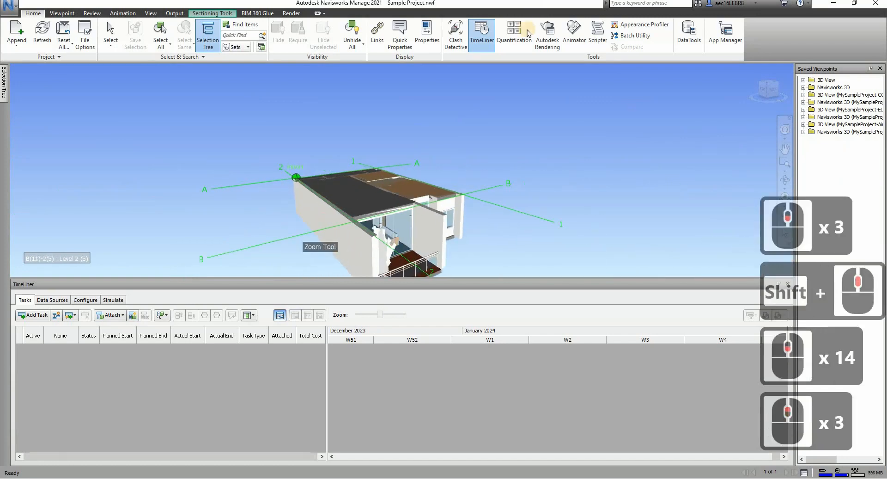
# - Review TimeLiner's data source import formats, the configured task types with their appearances, and the simulation view
pyautogui.click(37, 315)
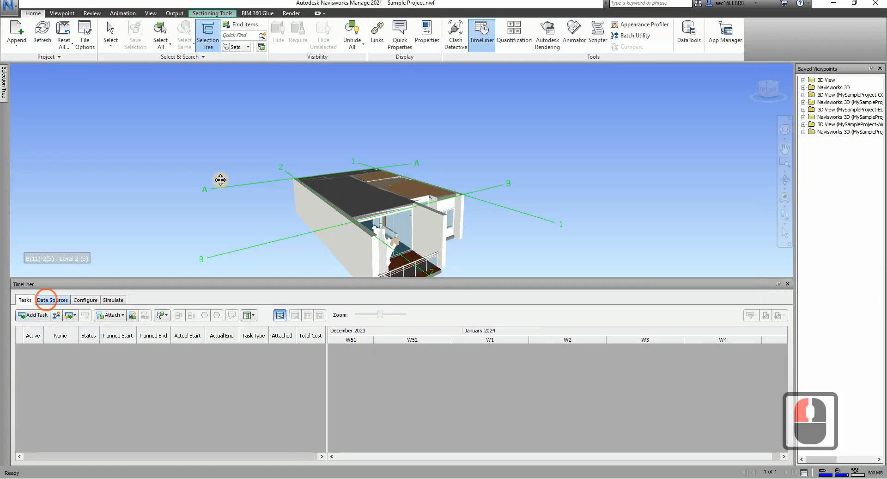
pyautogui.click(52, 299)
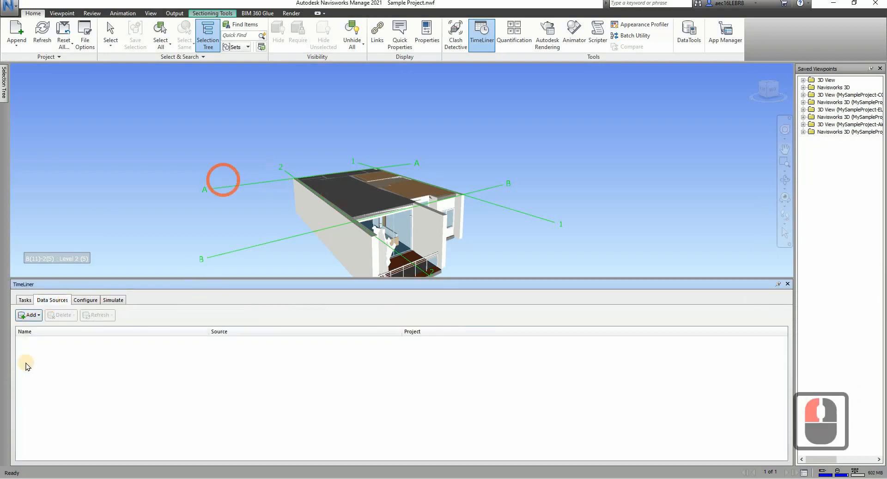
pyautogui.click(29, 315)
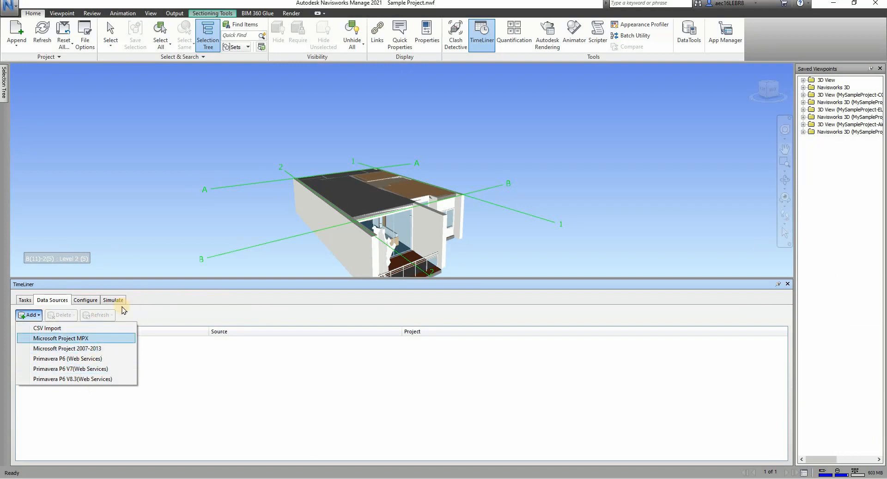
pyautogui.click(24, 300)
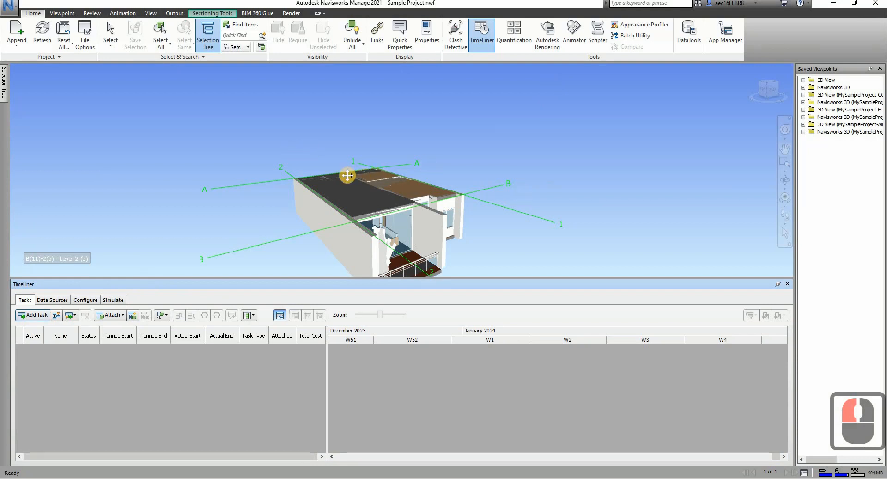
pyautogui.scroll(-1, 348, 176)
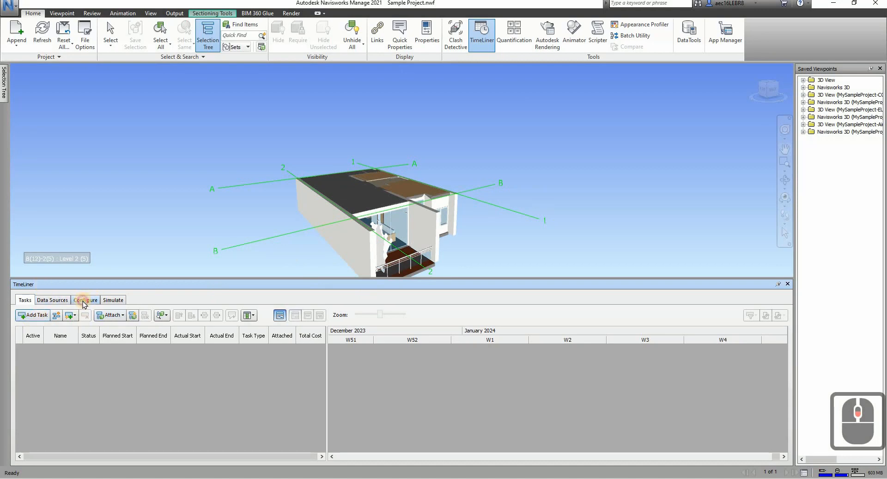
pyautogui.click(97, 301)
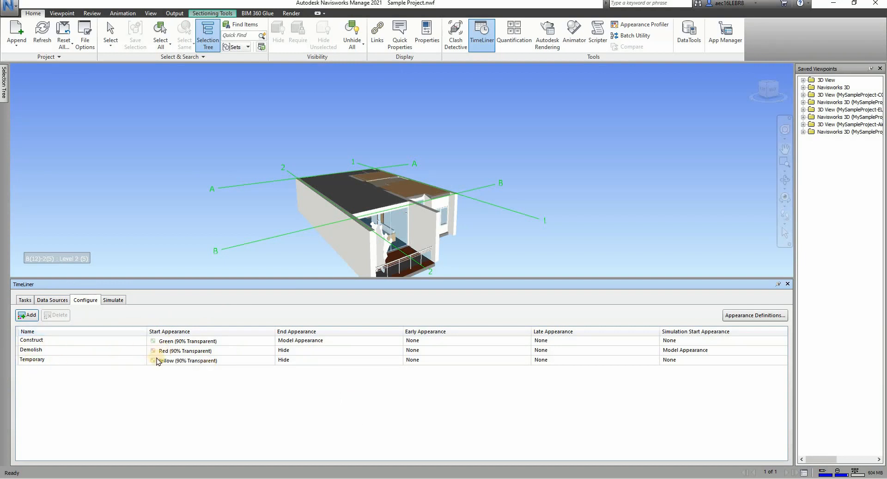
pyautogui.click(113, 300)
# - Add a task to the TimeLiner task list and name it "Floor Construction"
pyautogui.click(25, 299)
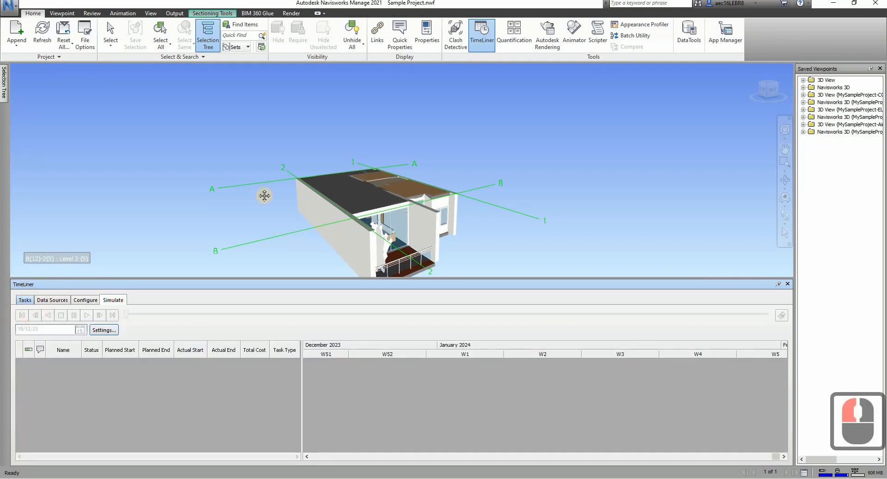
pyautogui.click(28, 319)
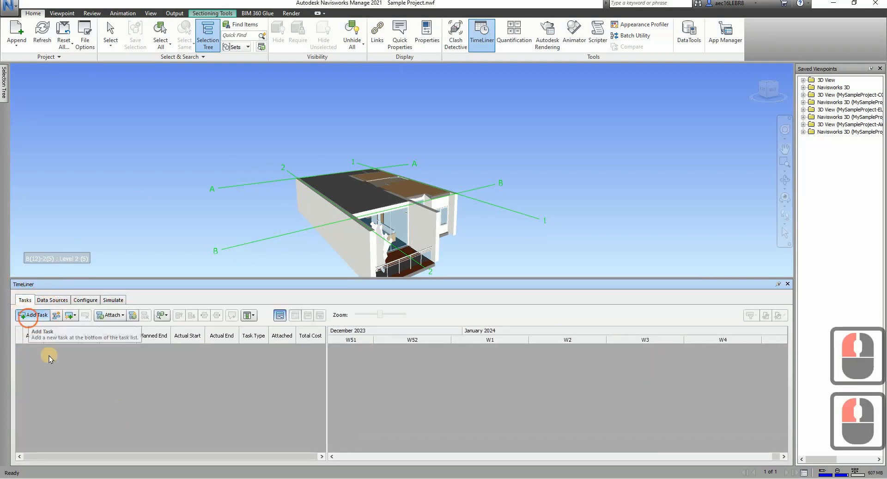
pyautogui.click(115, 383)
pyautogui.click(50, 349)
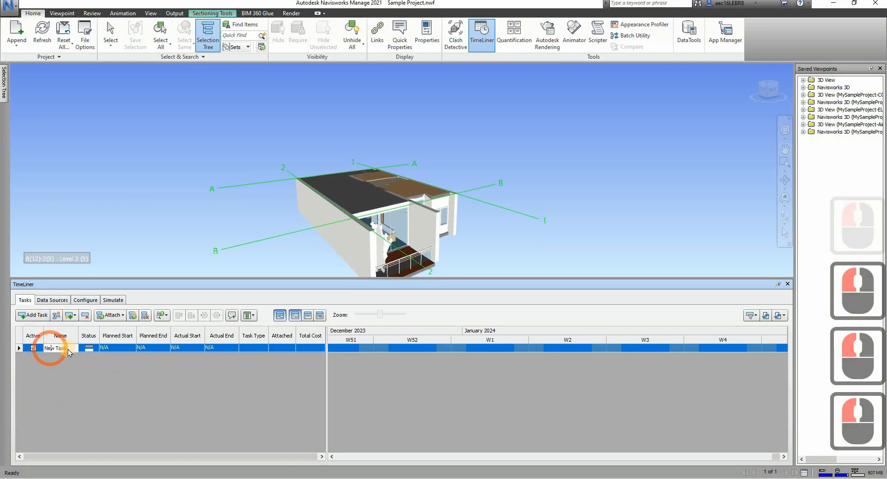
pyautogui.doubleClick(52, 349)
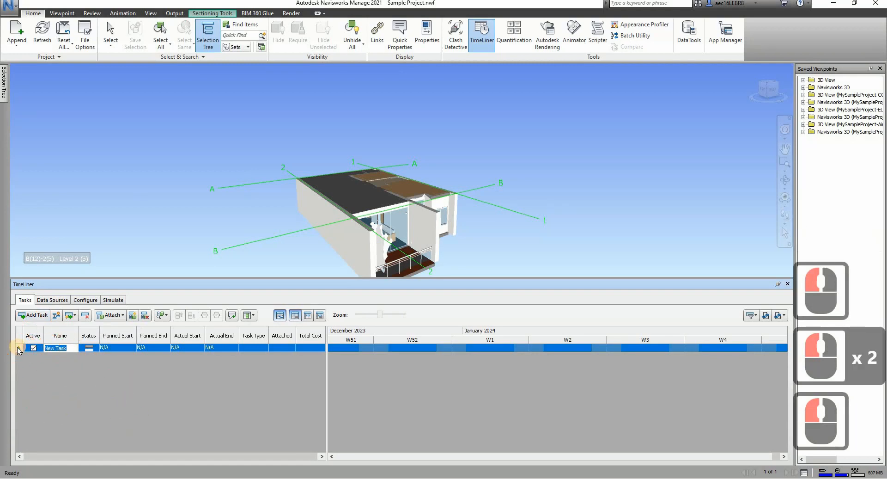
pyautogui.write('Floor')
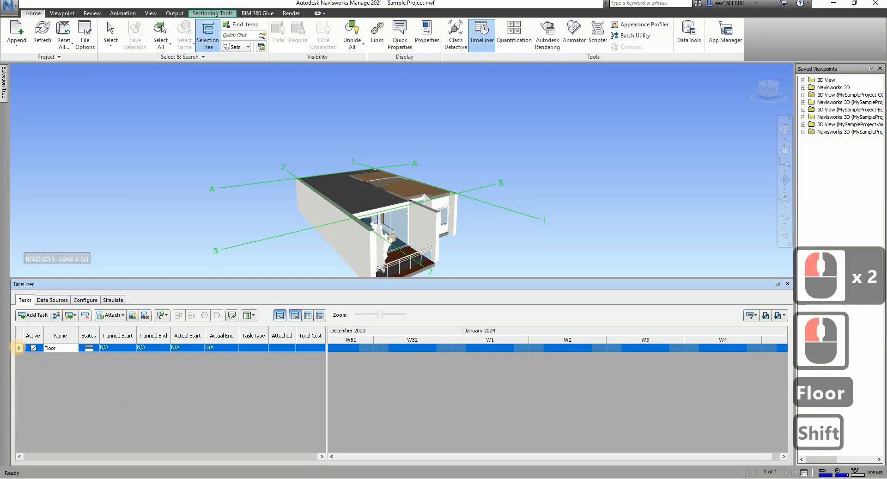
pyautogui.write(' Construction')
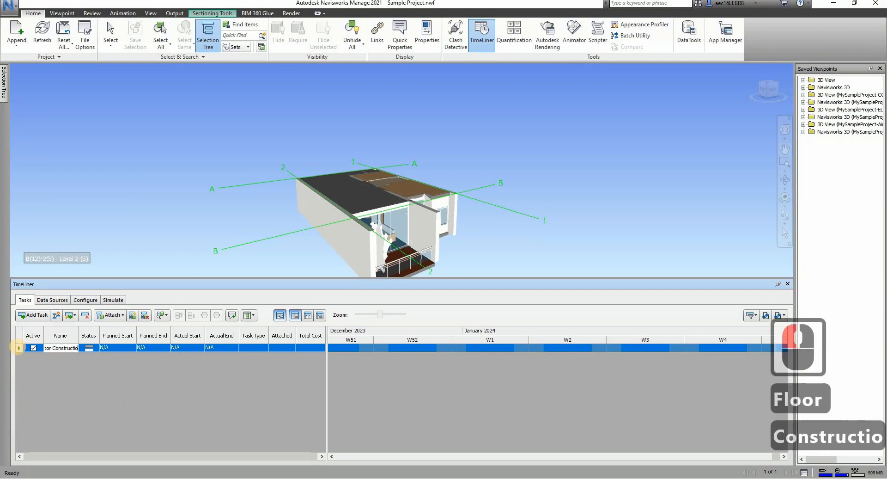
pyautogui.click(176, 377)
# - Set the Floor Construction task's planned start to 19/12/23 and its planned end to 25/12/23
pyautogui.click(116, 356)
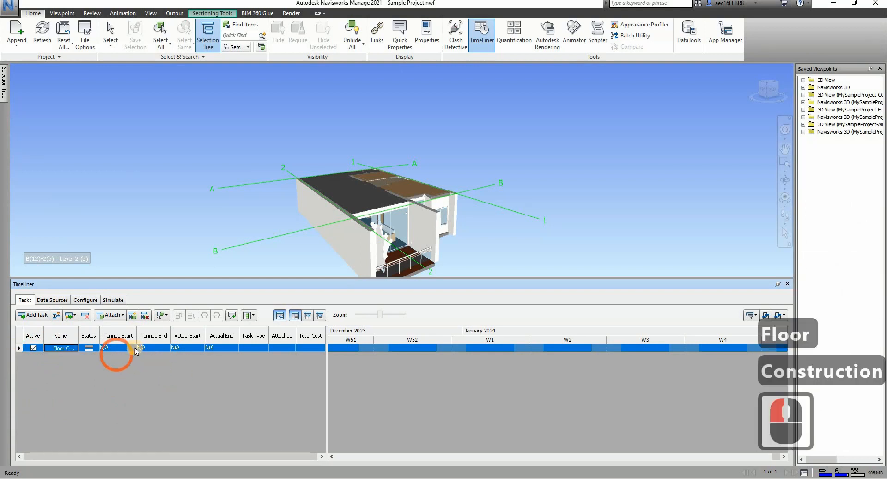
pyautogui.click(131, 349)
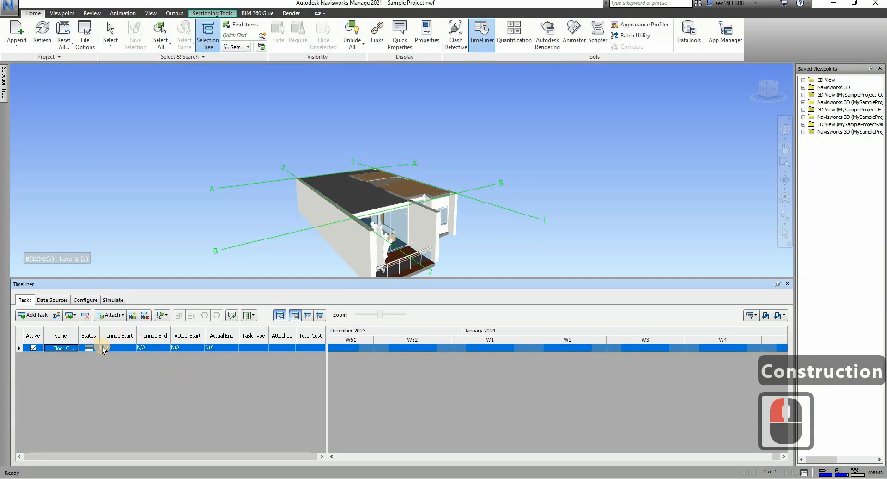
pyautogui.doubleClick(134, 349)
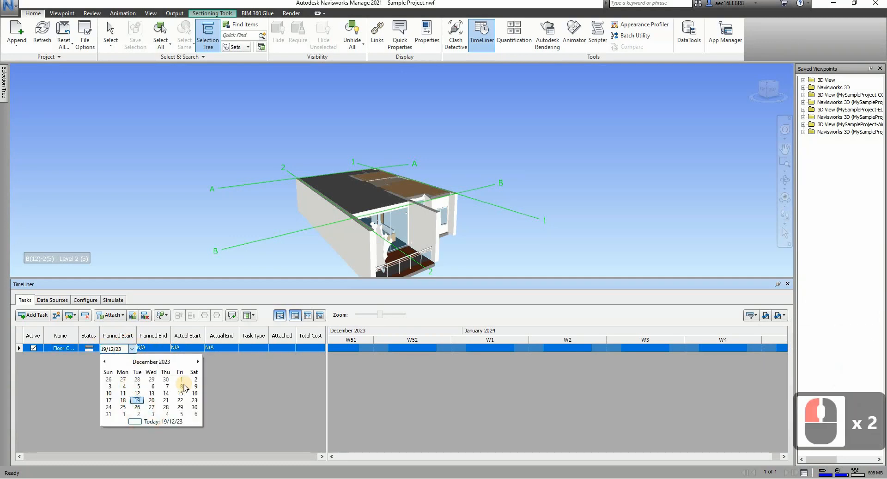
pyautogui.click(102, 349)
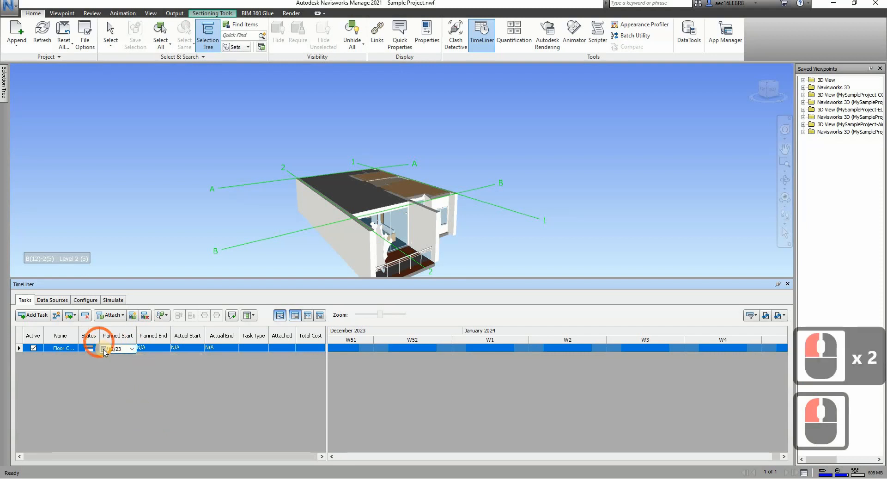
pyautogui.click(167, 347)
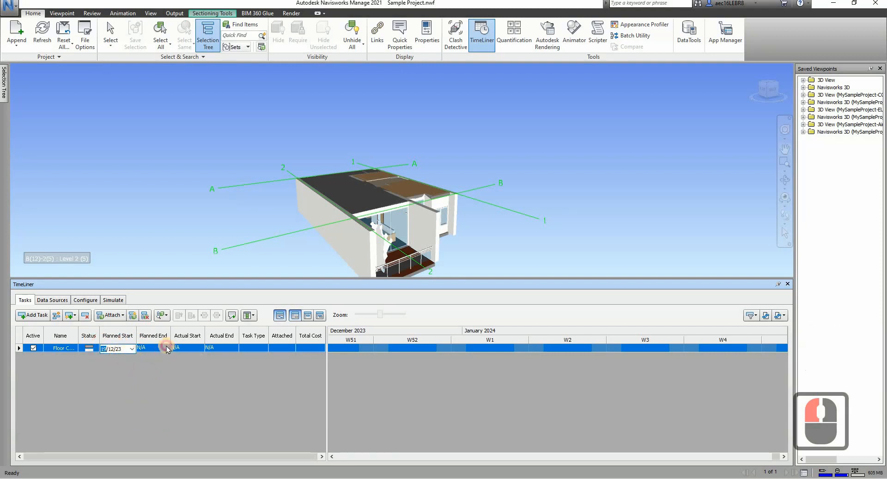
pyautogui.click(167, 348)
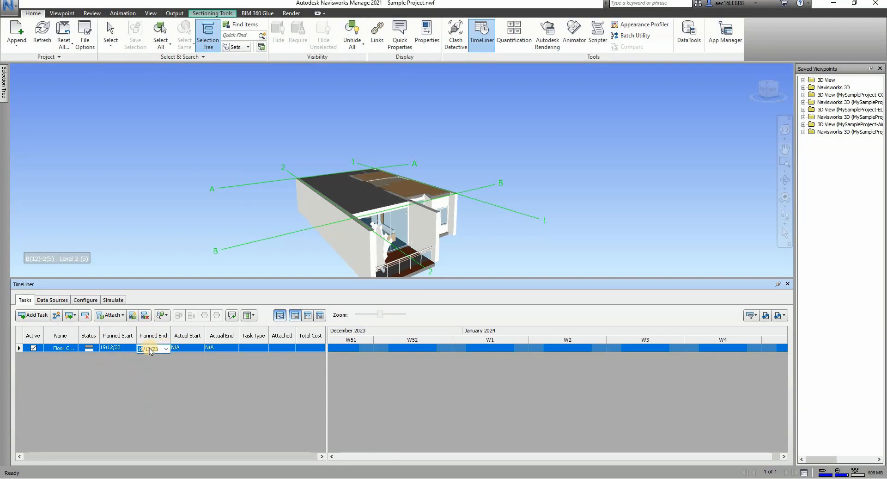
pyautogui.write('25')
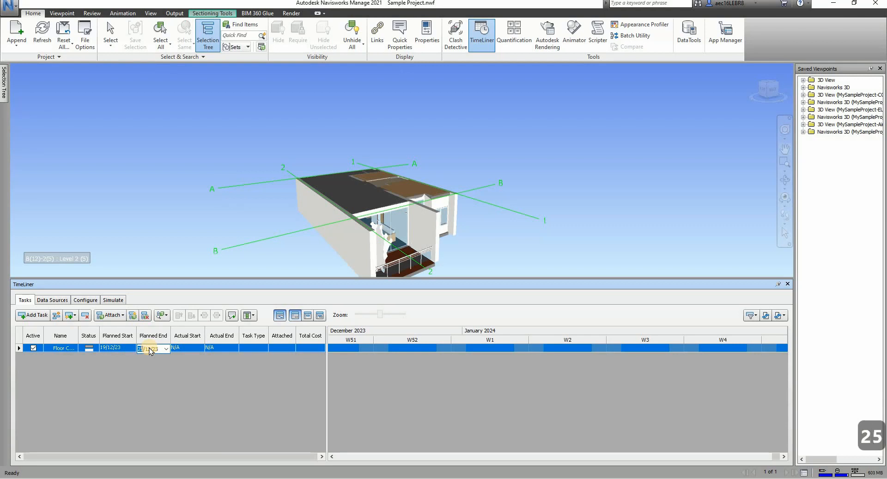
pyautogui.click(196, 379)
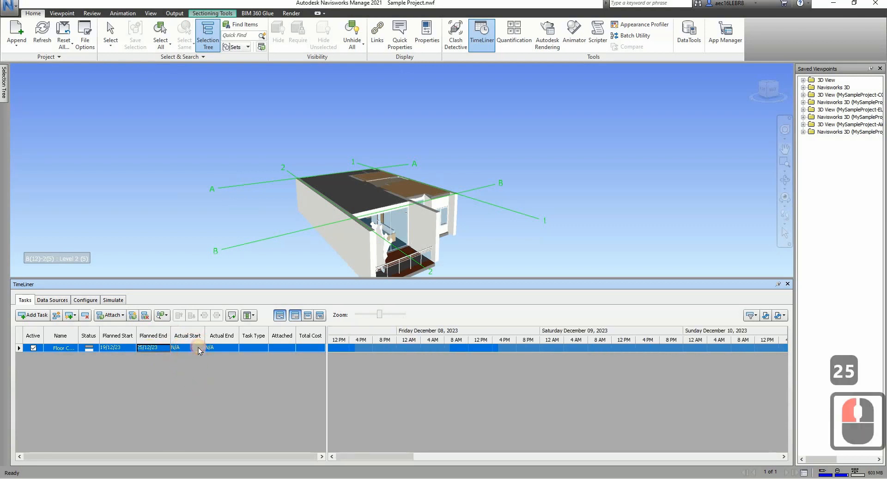
# - Set the Floor Construction task's actual start to 19/12/23 and its actual end to 25/12/23
pyautogui.click(199, 349)
pyautogui.click(200, 349)
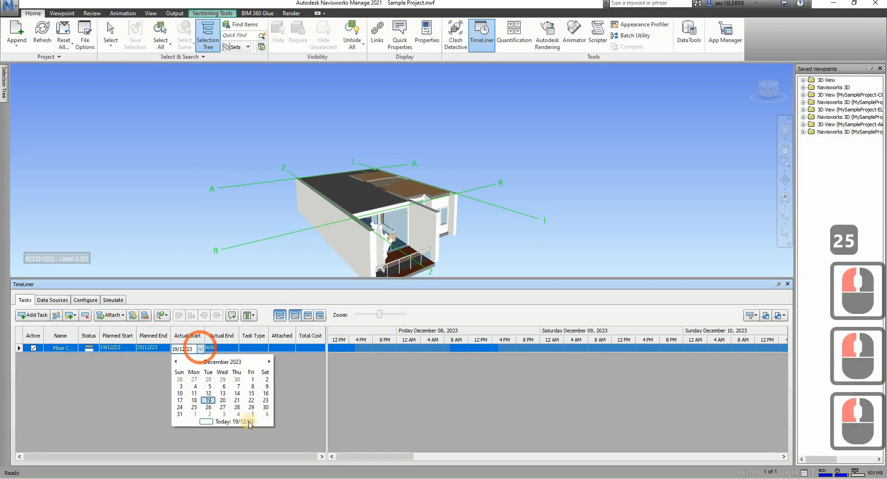
pyautogui.click(214, 347)
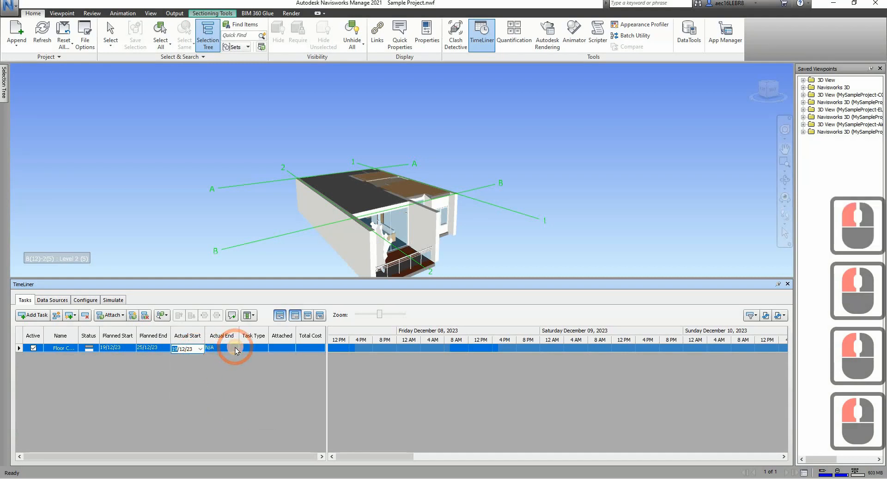
pyautogui.click(235, 348)
pyautogui.click(235, 348)
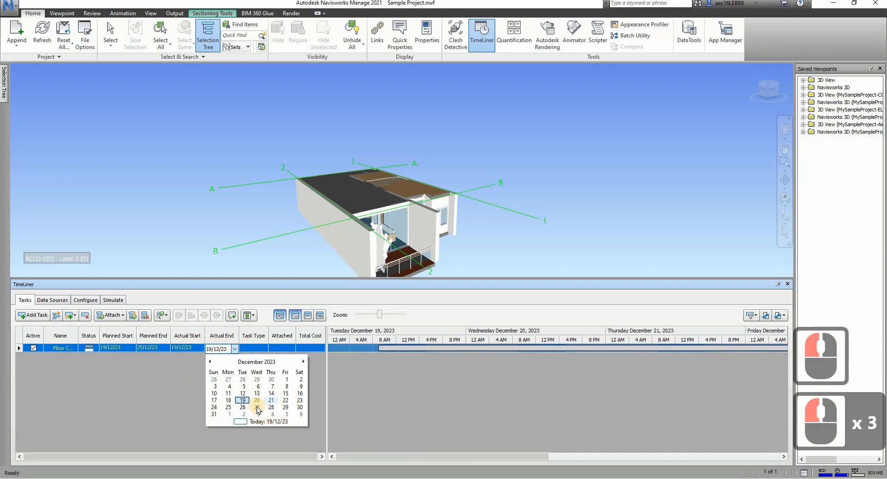
pyautogui.click(228, 406)
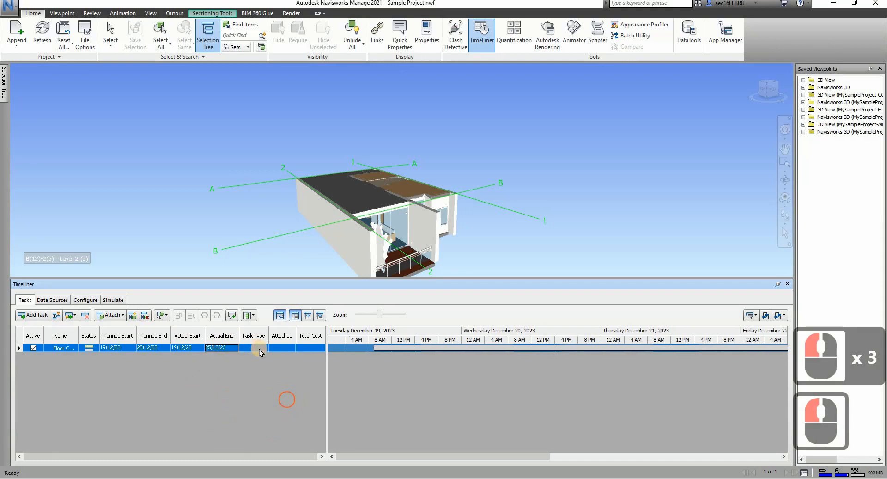
# - Assign the Construct task type to the Floor Construction task
pyautogui.click(258, 349)
pyautogui.click(264, 348)
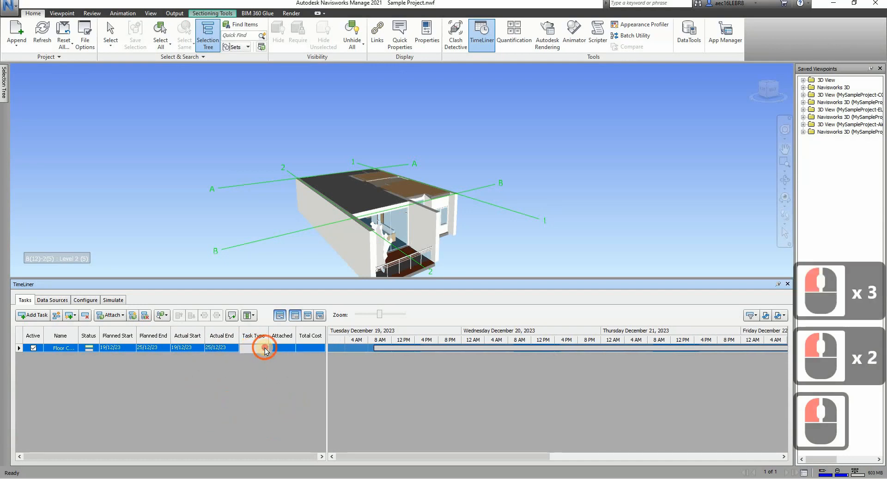
pyautogui.click(250, 363)
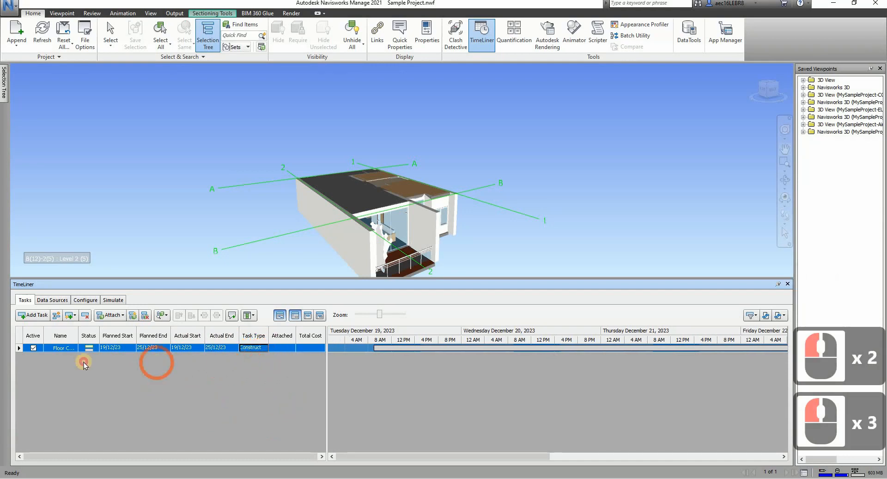
# - Add a second task to the TimeLiner task list and name it "Wall Construction"
pyautogui.click(156, 377)
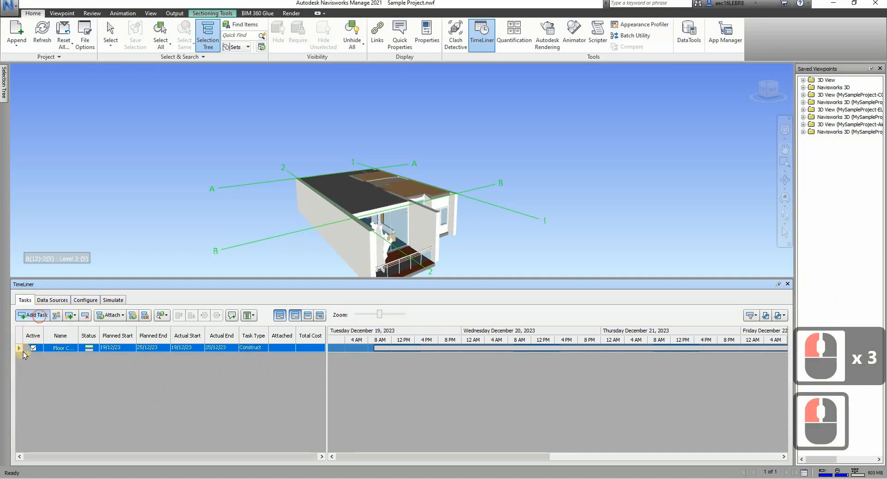
pyautogui.click(34, 314)
pyautogui.click(73, 356)
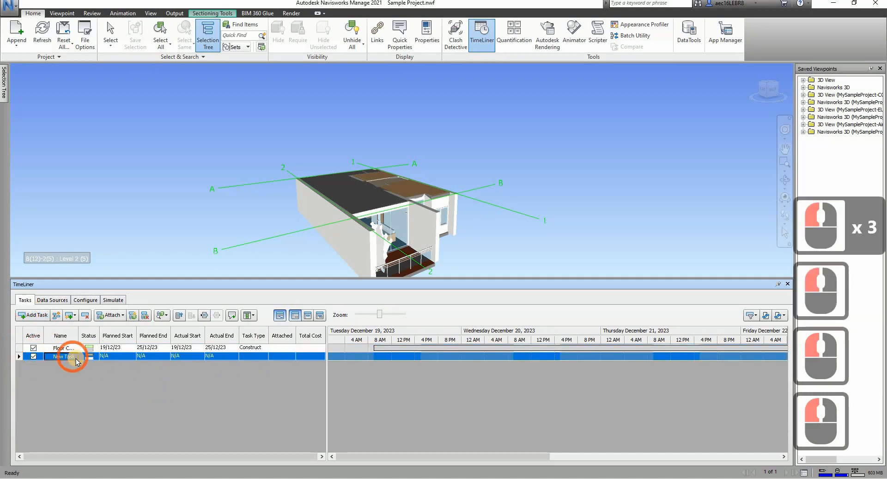
pyautogui.write('Wa')
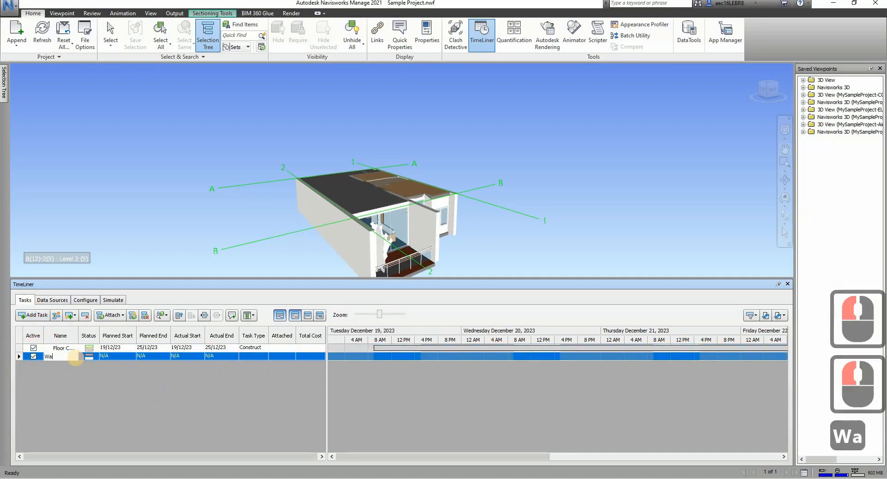
pyautogui.write('ll Co')
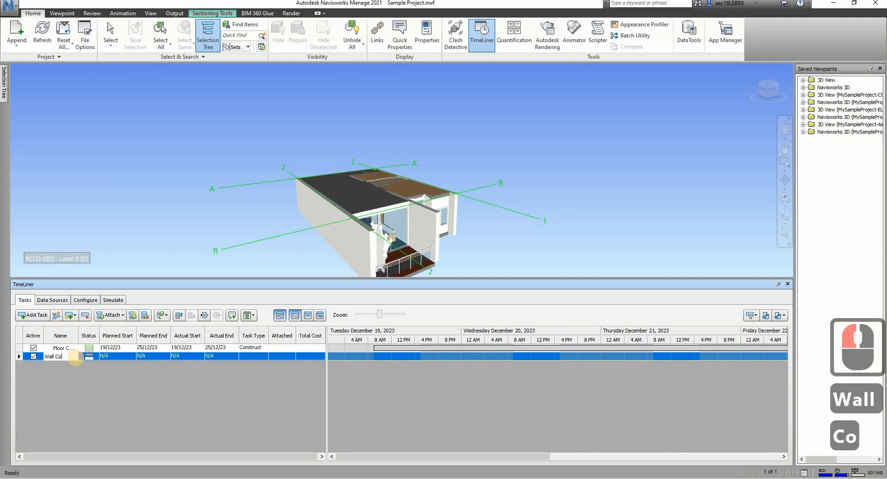
pyautogui.write('nstructi')
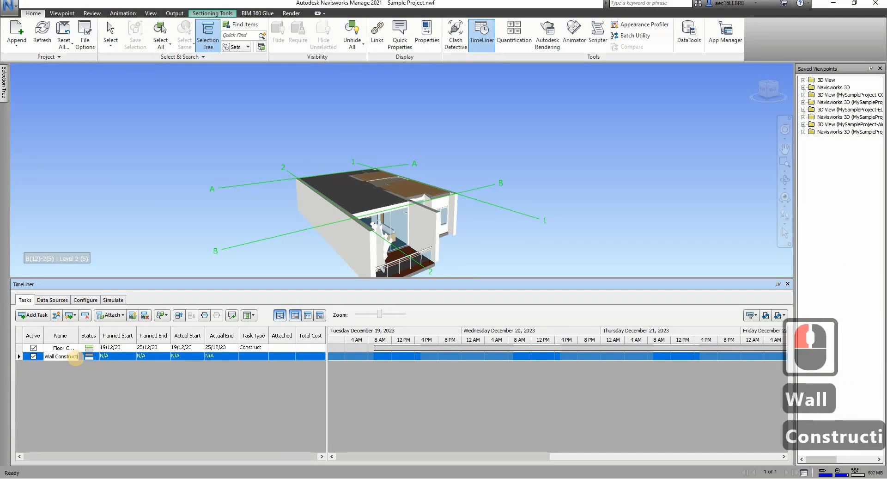
pyautogui.write('on')
# - Set the Wall Construction task's planned start to 26/12/23 and its planned end to 30/12/23
pyautogui.click(131, 357)
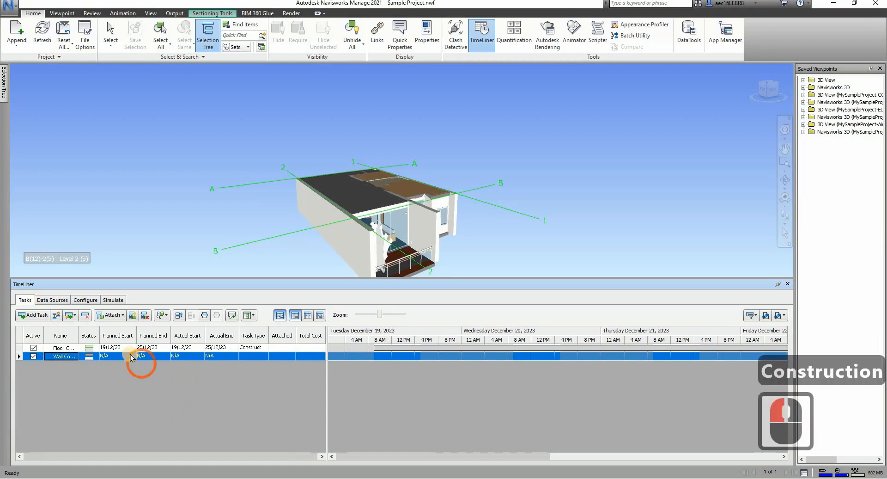
pyautogui.click(131, 357)
pyautogui.click(131, 356)
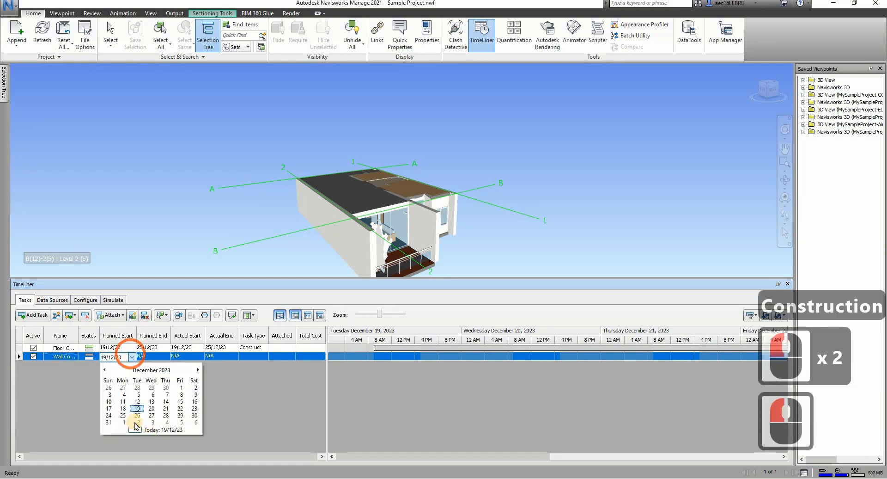
pyautogui.click(138, 415)
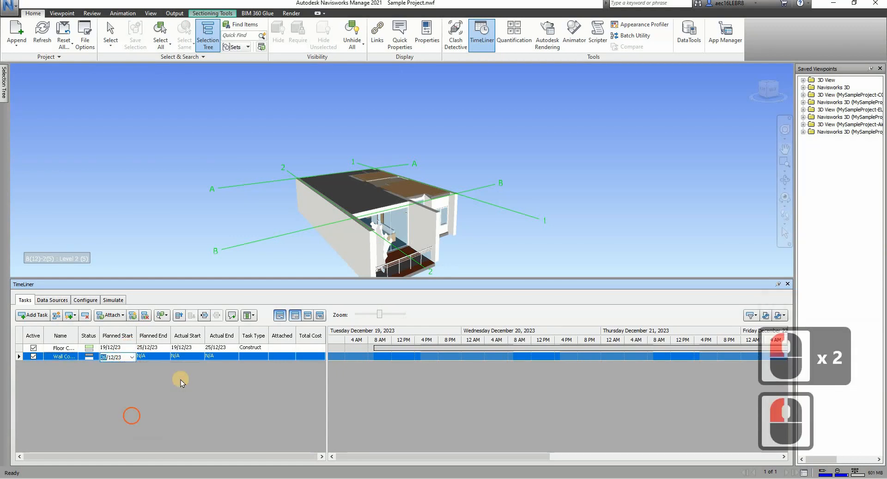
pyautogui.click(164, 356)
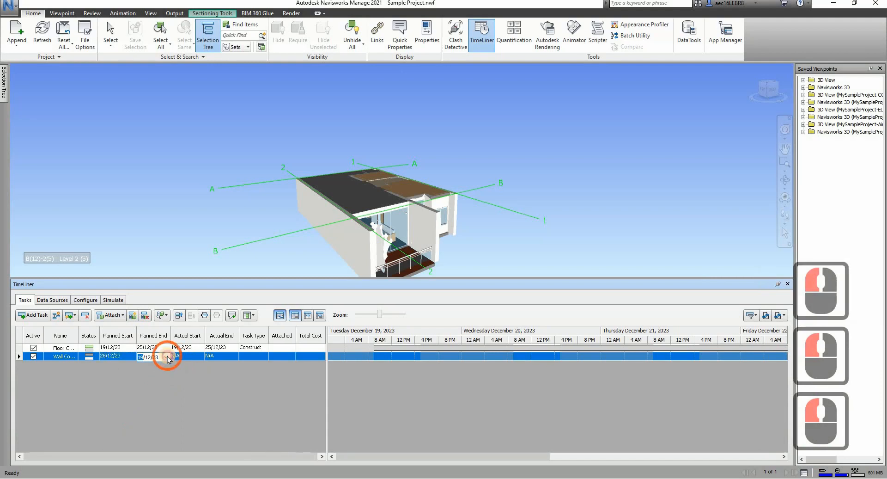
pyautogui.click(165, 357)
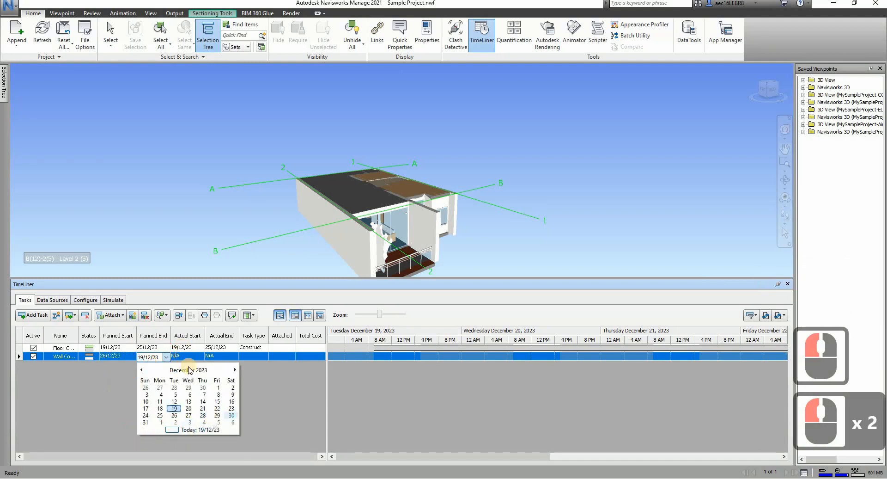
pyautogui.click(232, 416)
pyautogui.click(212, 386)
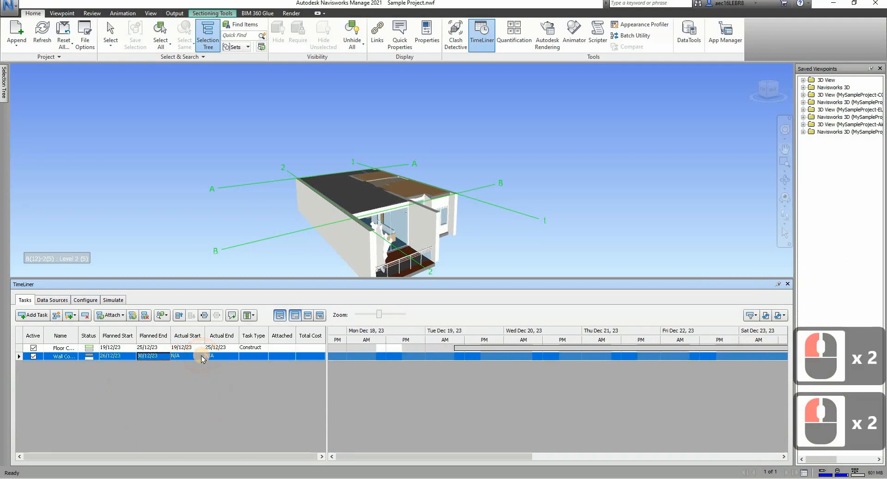
# - Set the Wall Construction task's actual start to 26/12/23 and its actual end to 30/12/23
pyautogui.doubleClick(202, 358)
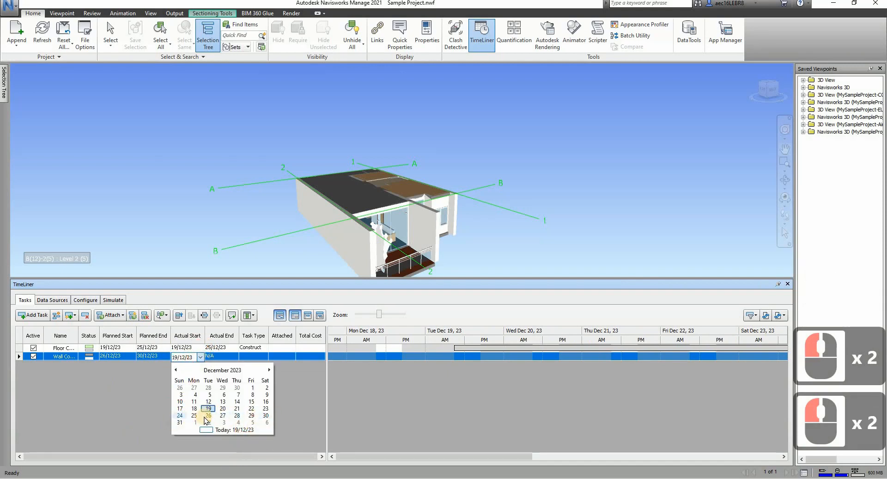
pyautogui.click(208, 416)
pyautogui.click(231, 358)
pyautogui.click(234, 356)
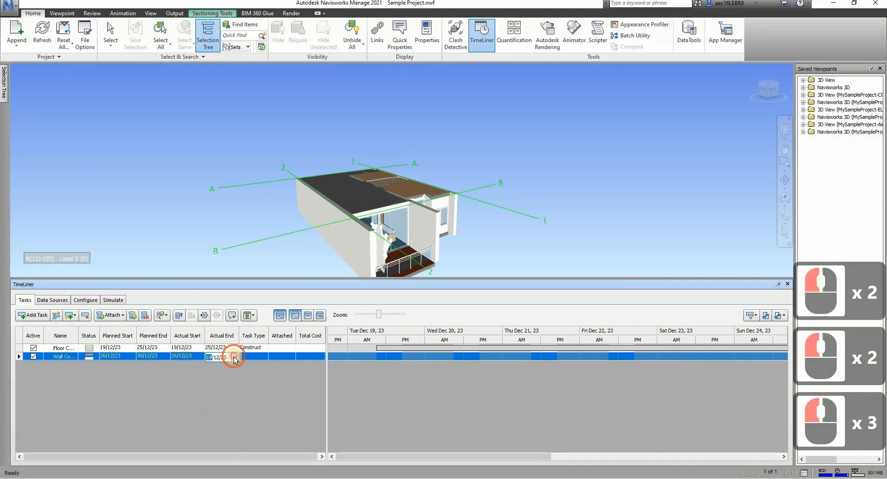
pyautogui.click(300, 415)
# - Assign the Construct task type to the Wall Construction task
pyautogui.click(258, 357)
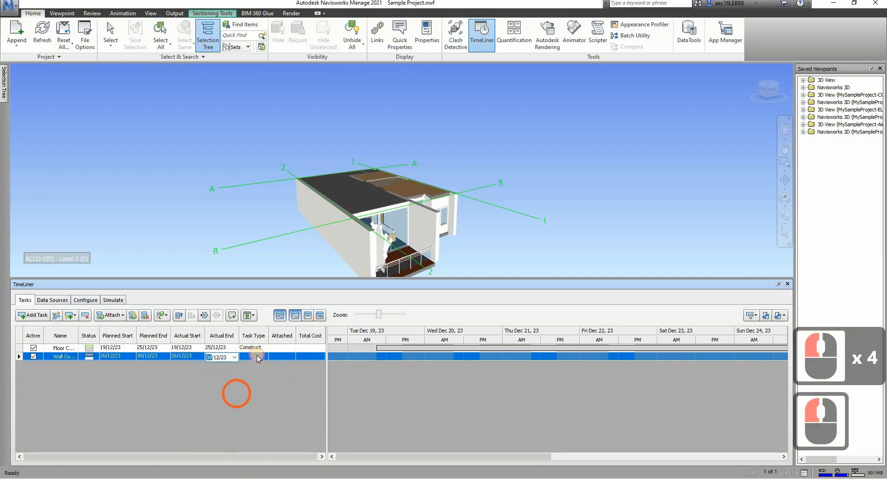
pyautogui.click(262, 357)
pyautogui.click(261, 357)
pyautogui.click(264, 357)
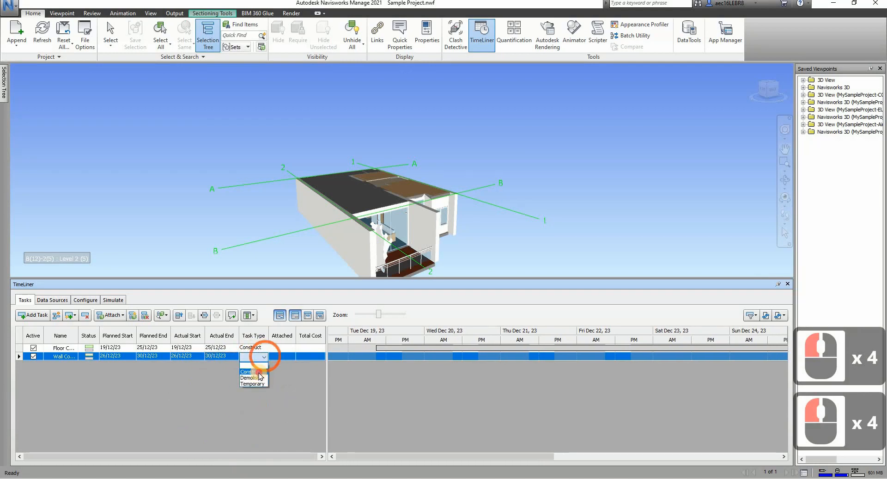
pyautogui.click(218, 404)
pyautogui.click(132, 369)
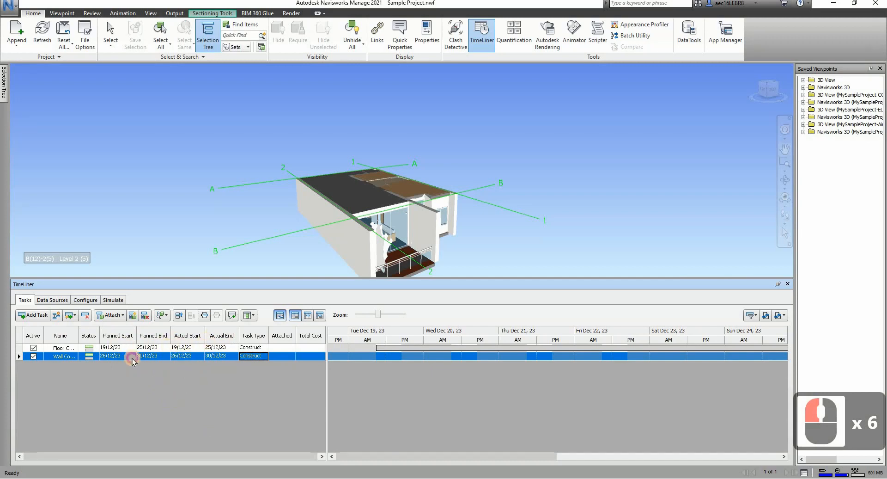
pyautogui.click(166, 393)
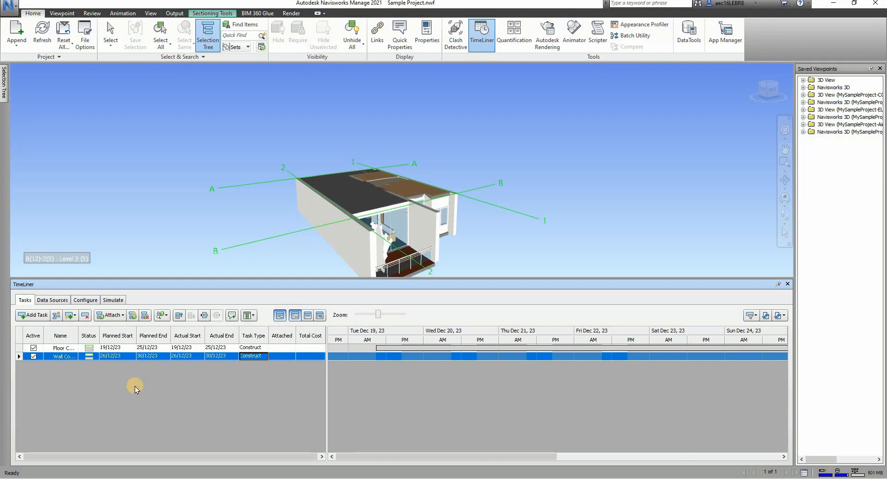
# - Add a third task to the TimeLiner task list and name it "Windows"
pyautogui.click(41, 364)
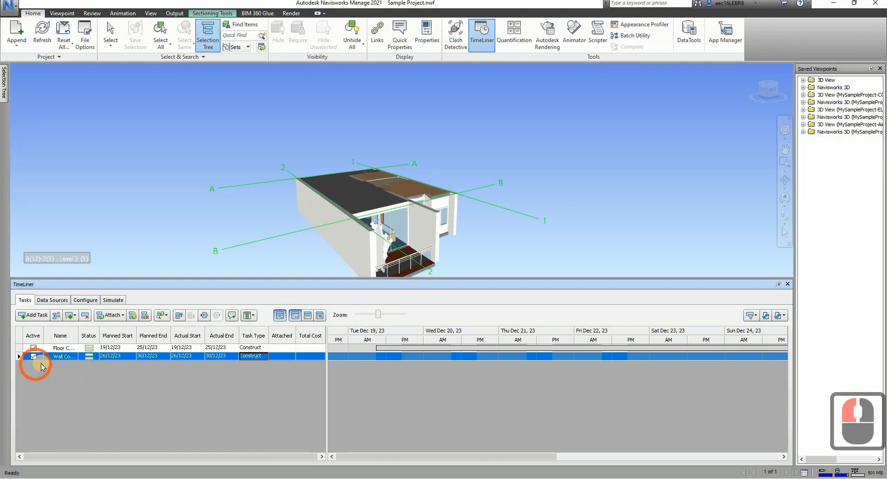
pyautogui.click(32, 315)
pyautogui.click(85, 410)
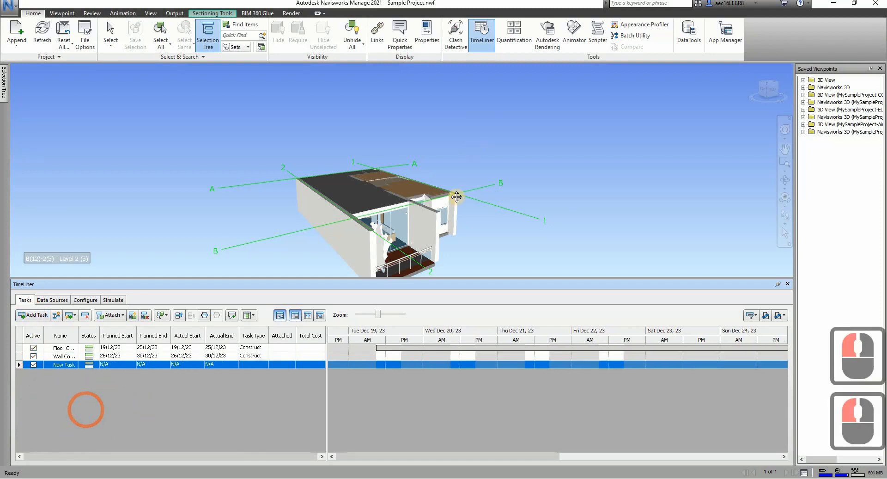
pyautogui.scroll(3, 441, 205)
pyautogui.scroll(4, 368, 158)
pyautogui.scroll(-4, 335, 145)
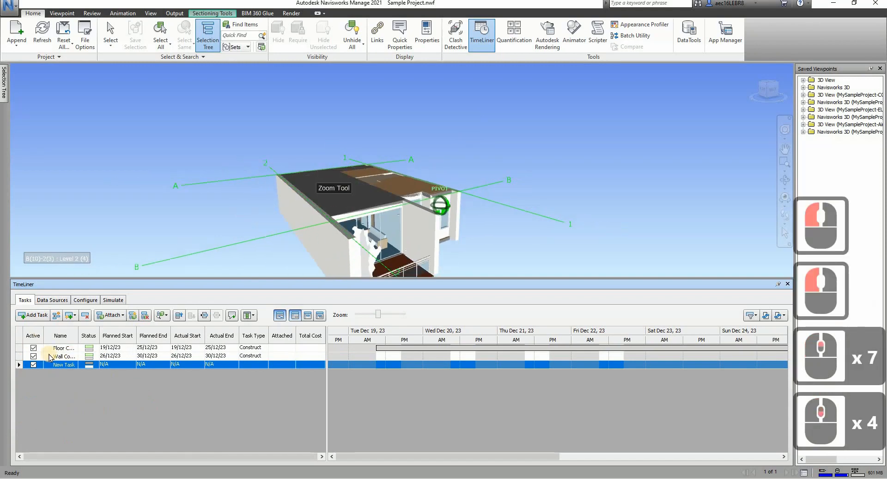
pyautogui.click(73, 372)
pyautogui.click(74, 372)
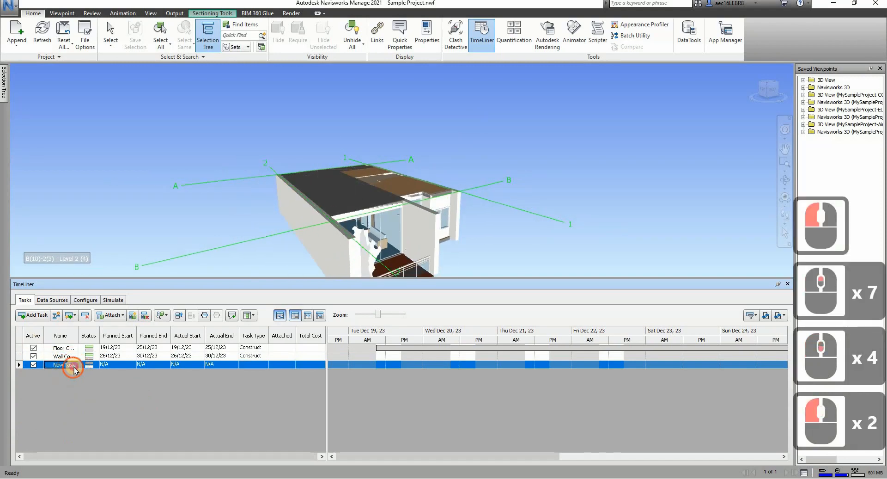
pyautogui.click(75, 370)
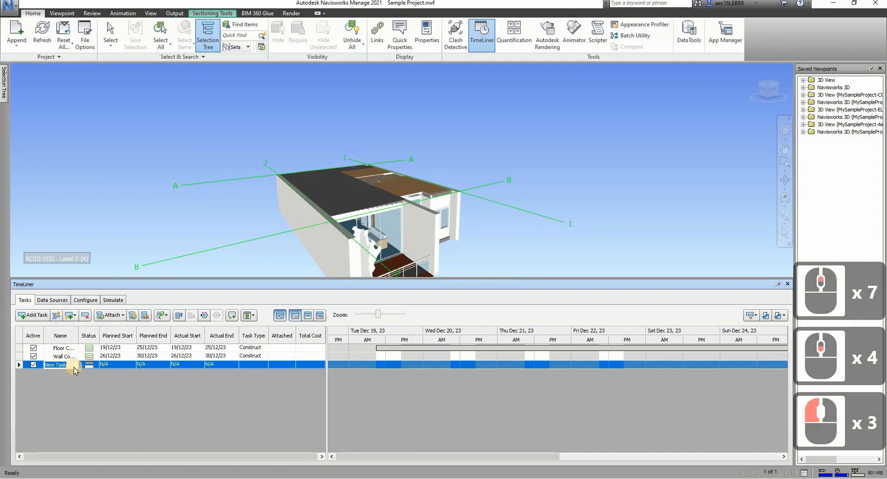
pyautogui.write('Windows')
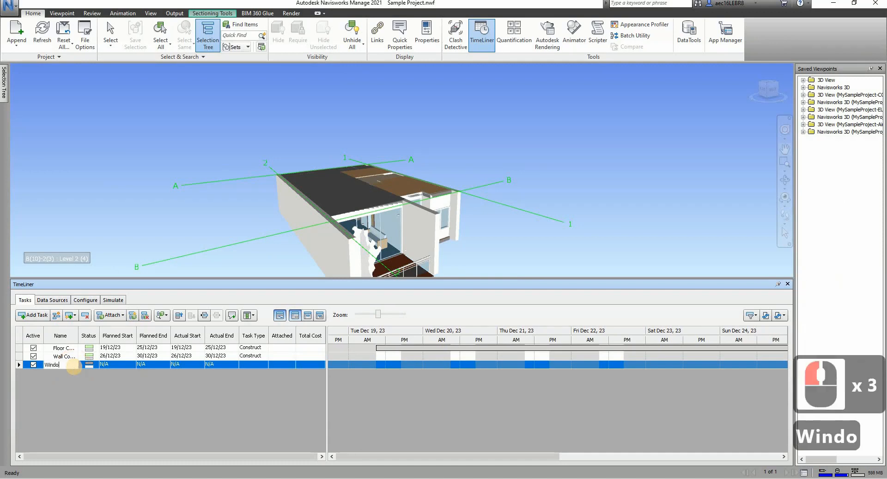
pyautogui.click(135, 392)
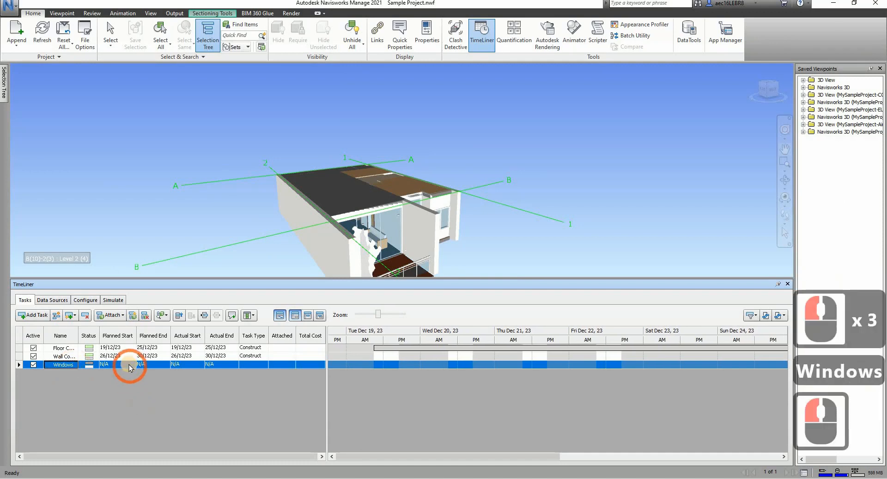
# - Set the Windows task's planned start to 01/01/24 and its planned end to 05/01/24
pyautogui.click(130, 365)
pyautogui.click(132, 365)
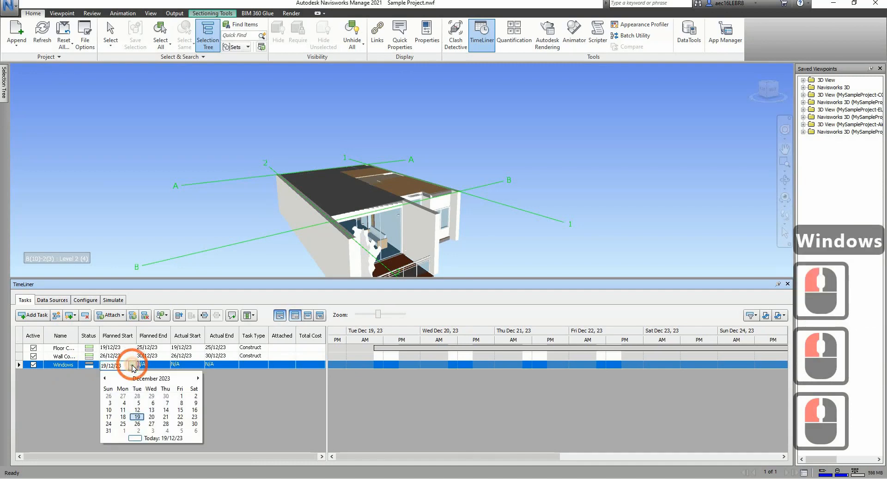
pyautogui.click(132, 365)
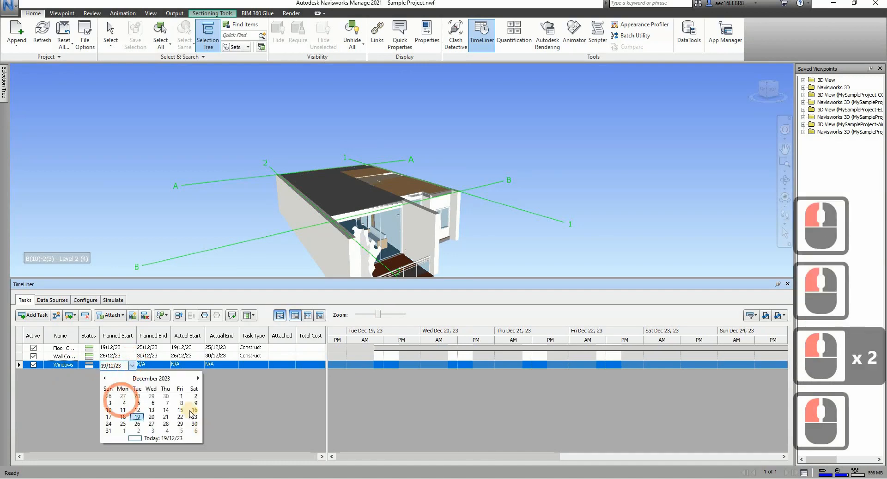
pyautogui.click(198, 379)
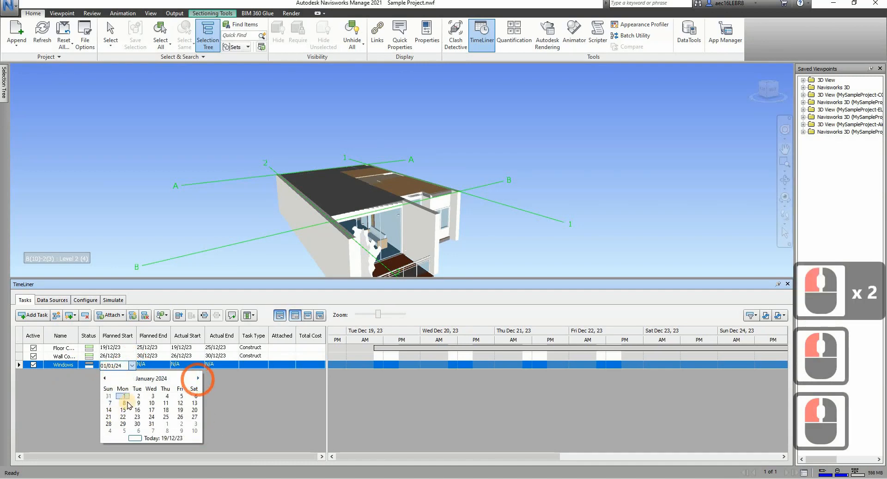
pyautogui.click(177, 389)
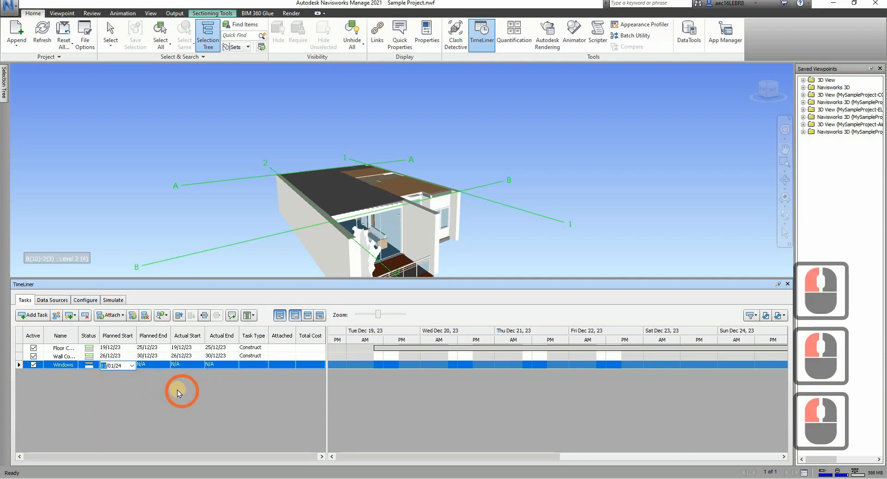
pyautogui.click(167, 367)
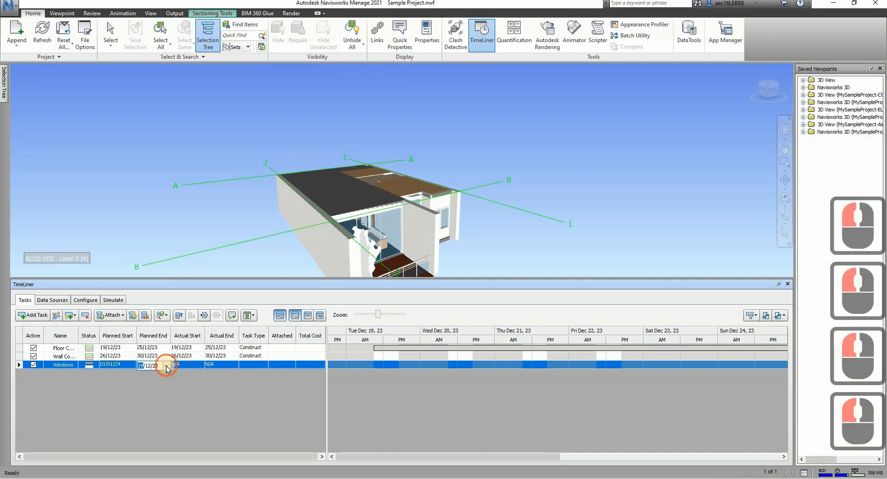
pyautogui.click(167, 365)
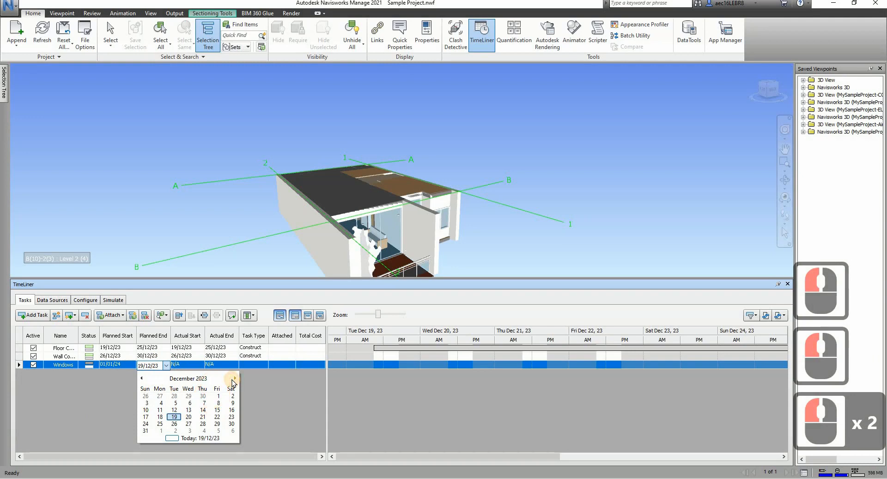
pyautogui.click(234, 379)
pyautogui.click(218, 396)
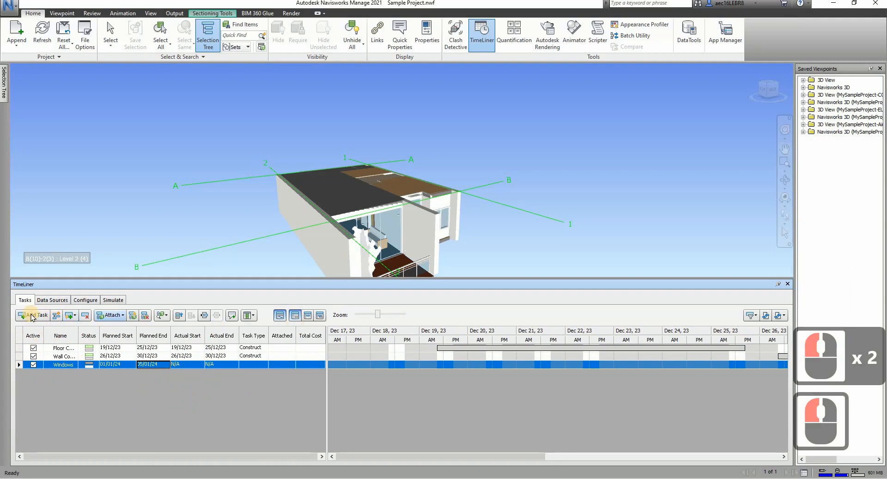
# - Assign the Construct task type to the Windows task
pyautogui.click(258, 365)
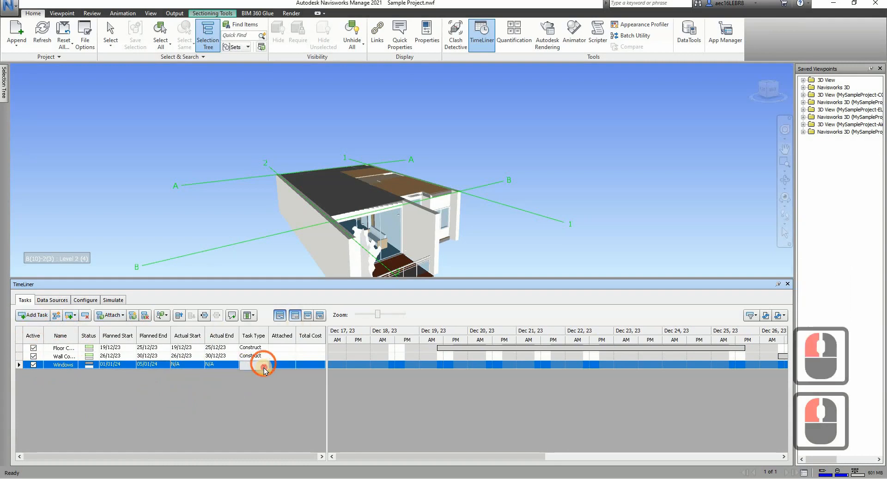
pyautogui.click(264, 365)
pyautogui.click(252, 380)
# - Add a fourth task to the TimeLiner task list and name it "Door"
pyautogui.click(33, 315)
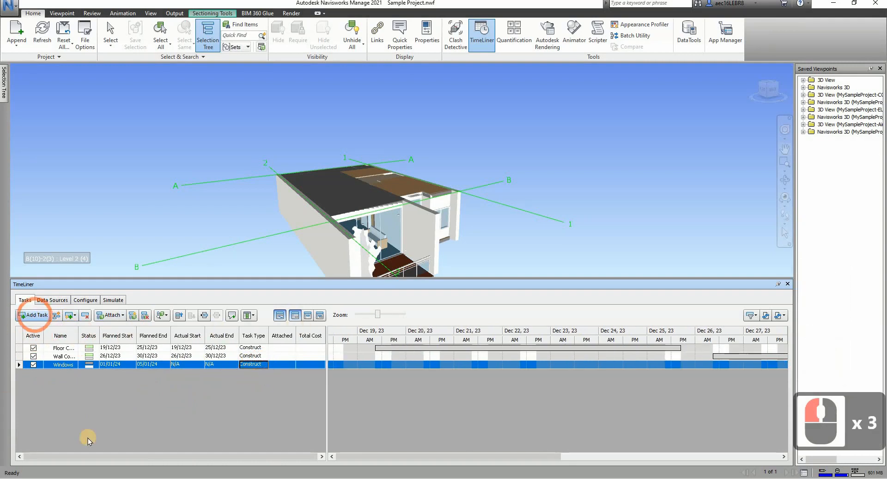
pyautogui.click(46, 373)
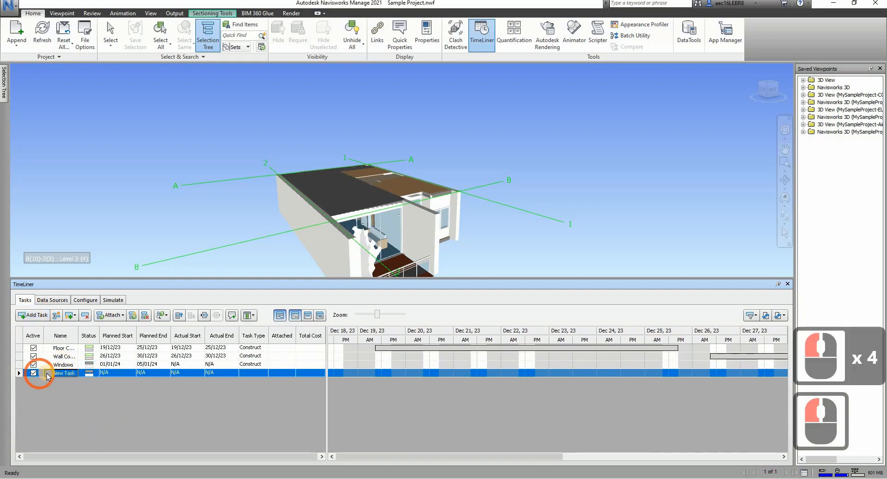
pyautogui.write('Door')
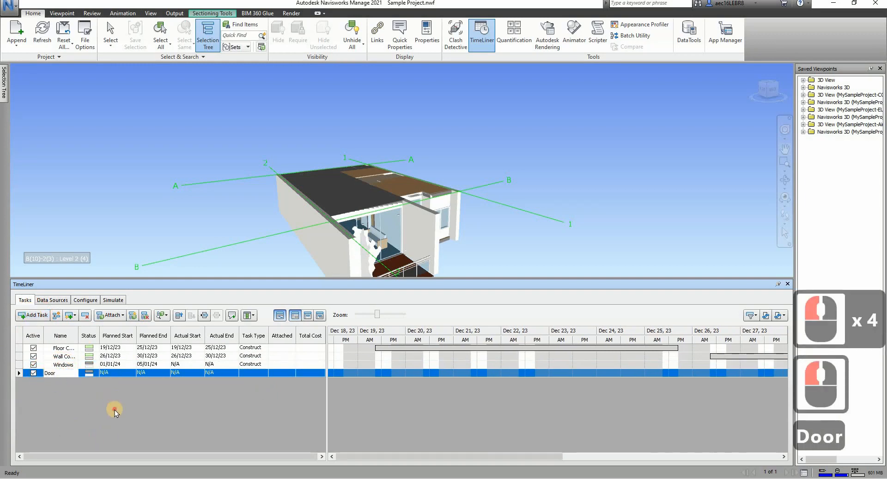
# - Set the Door task's planned start to 06/01/24 and its planned end to 10/01/24
pyautogui.click(119, 401)
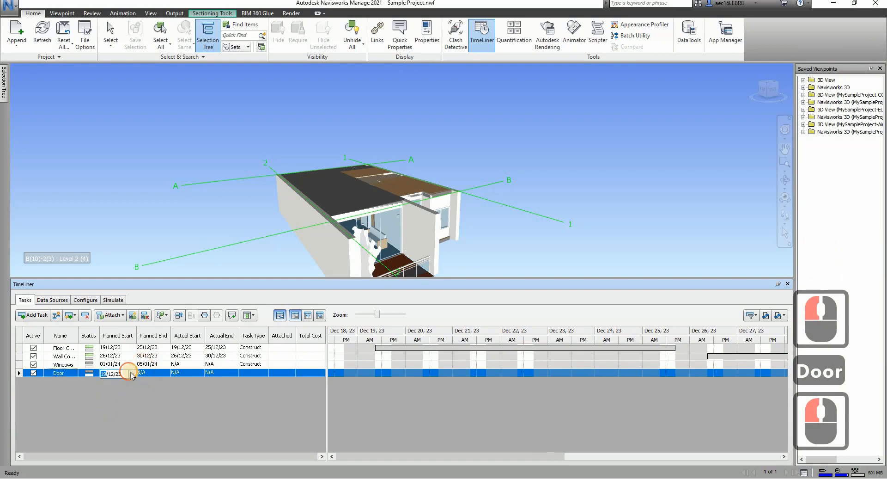
pyautogui.click(132, 374)
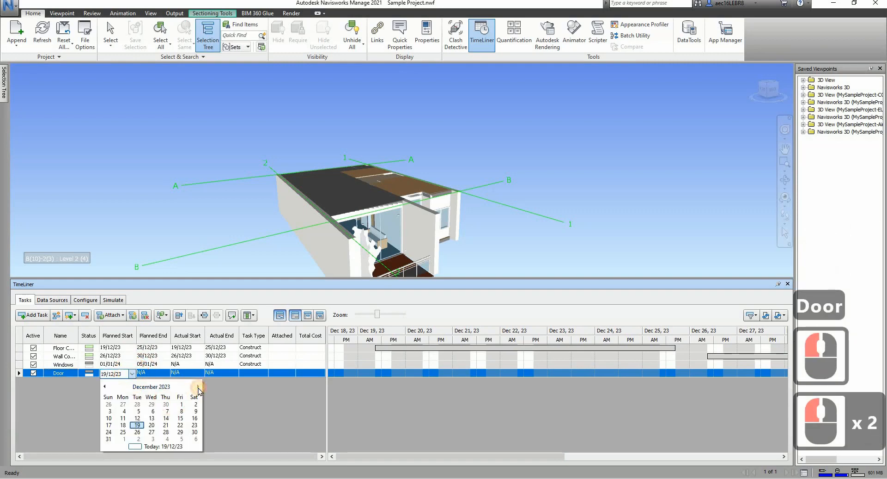
pyautogui.click(199, 386)
pyautogui.click(195, 411)
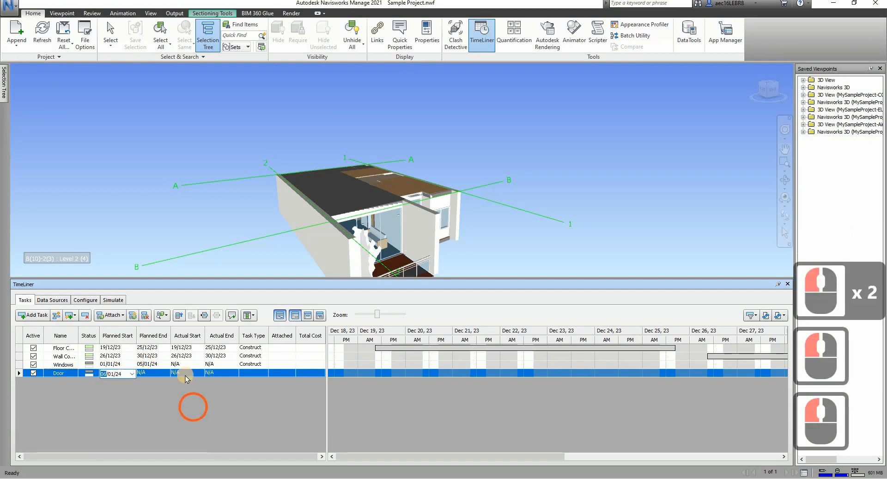
pyautogui.doubleClick(167, 373)
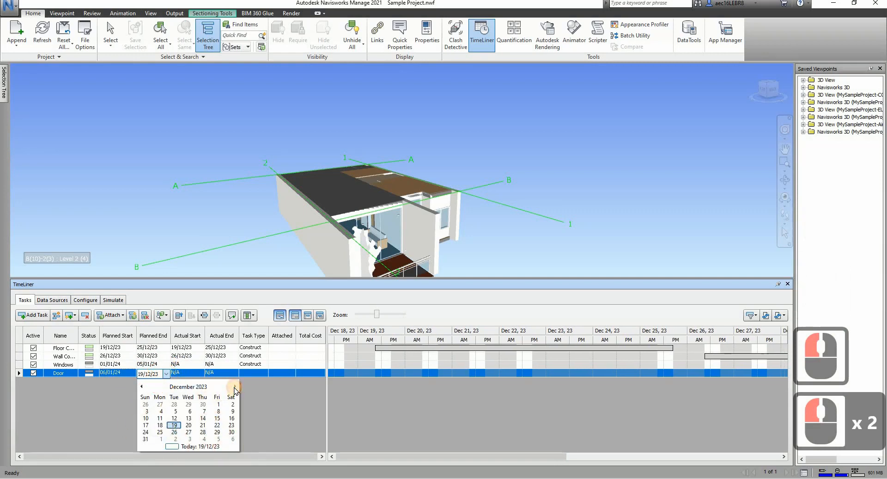
pyautogui.click(234, 387)
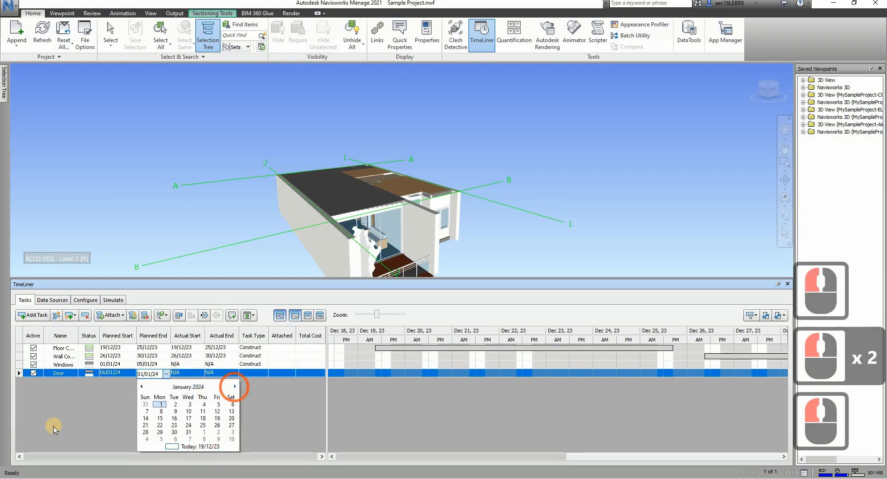
pyautogui.click(185, 411)
pyautogui.click(204, 389)
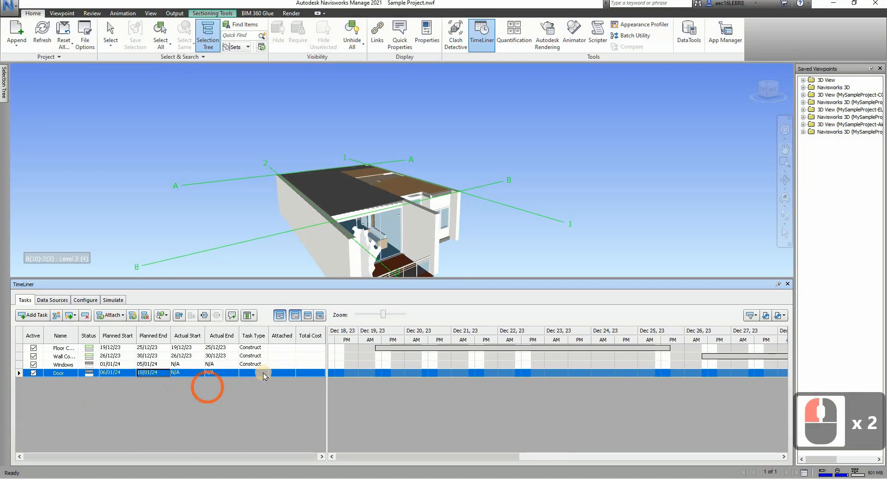
# - Assign the Construct task type to the Door task
pyautogui.click(263, 373)
pyautogui.click(263, 373)
pyautogui.click(263, 373)
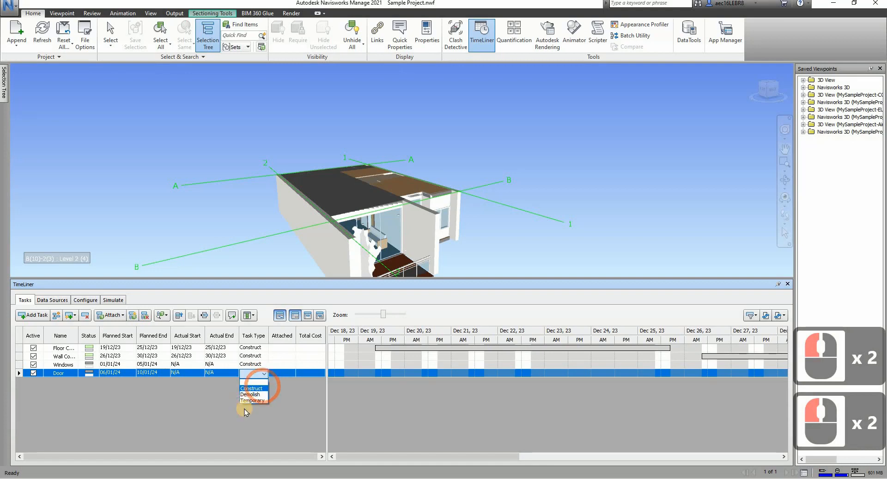
pyautogui.click(244, 405)
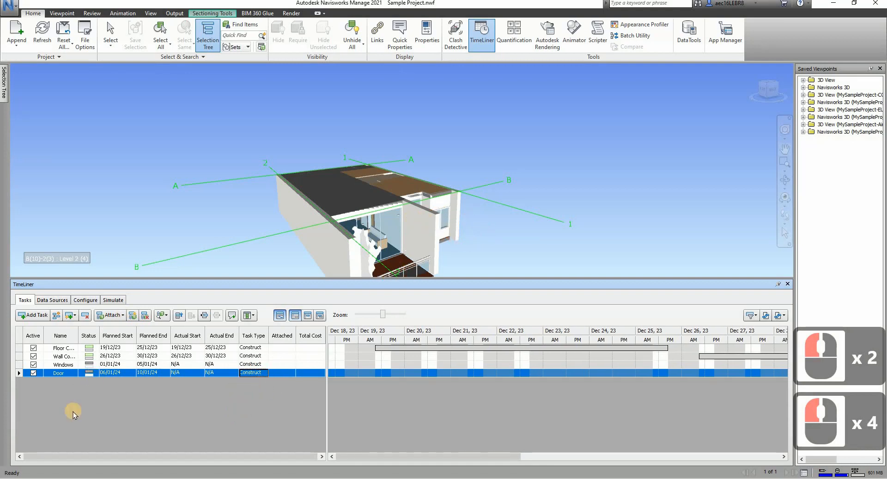
# - Add a fifth task to the TimeLiner task list and name it "Ceiling"
pyautogui.click(57, 340)
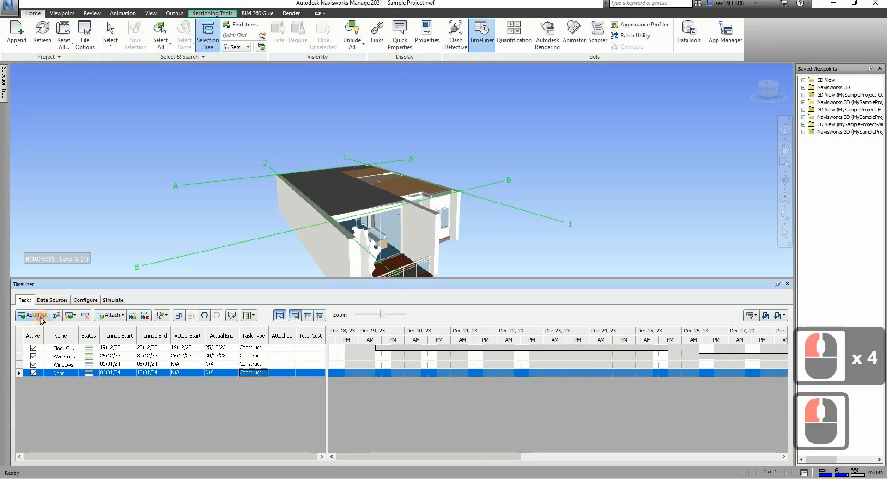
pyautogui.click(41, 318)
pyautogui.click(69, 382)
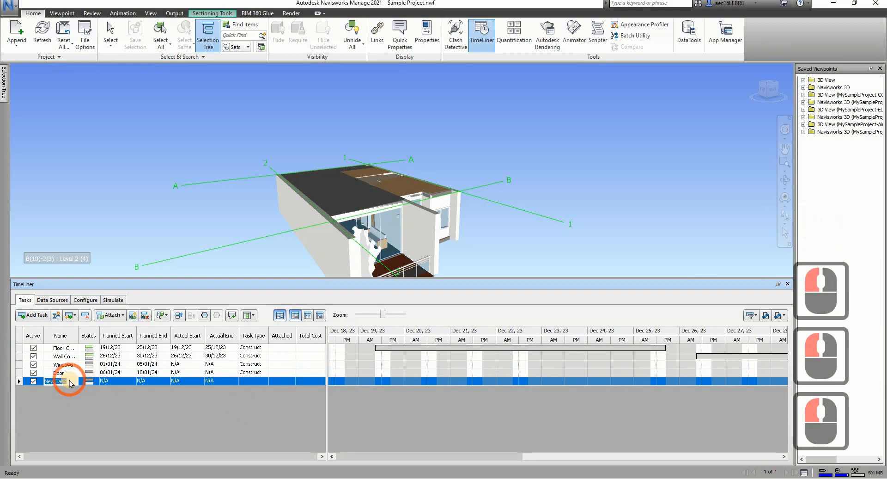
pyautogui.write('Celing')
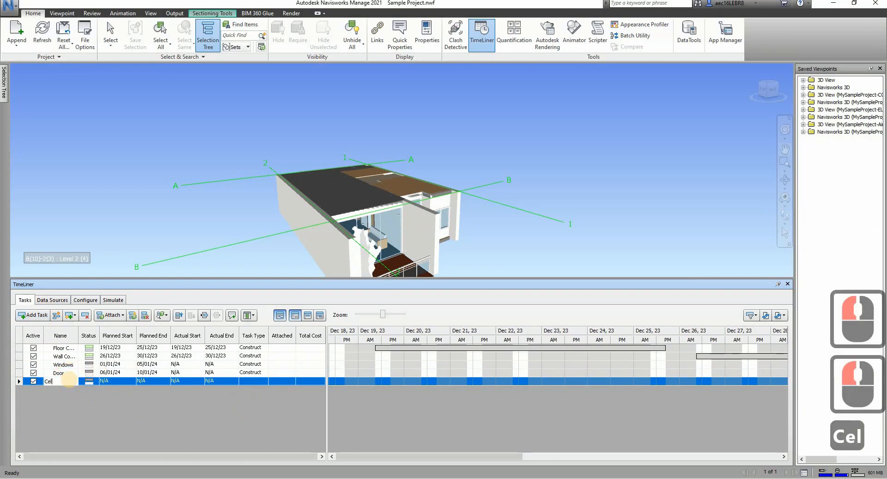
pyautogui.press('BackSpace')
pyautogui.press('BackSpace')
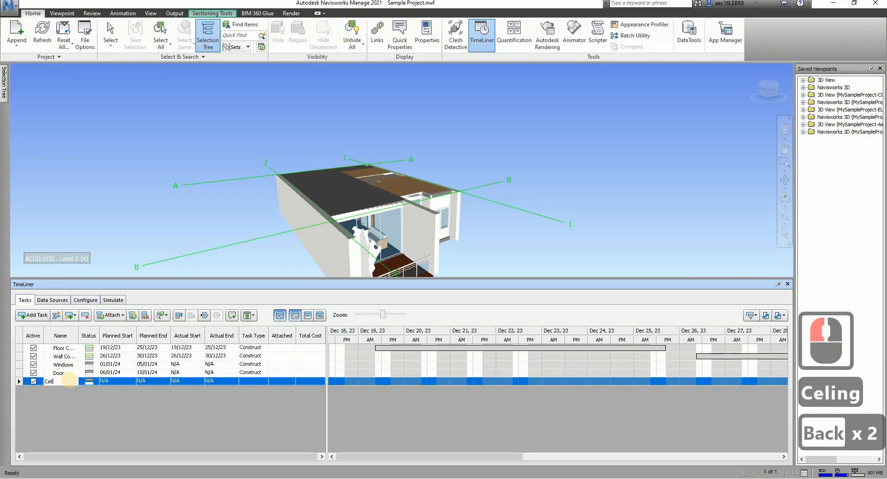
pyautogui.write('iling')
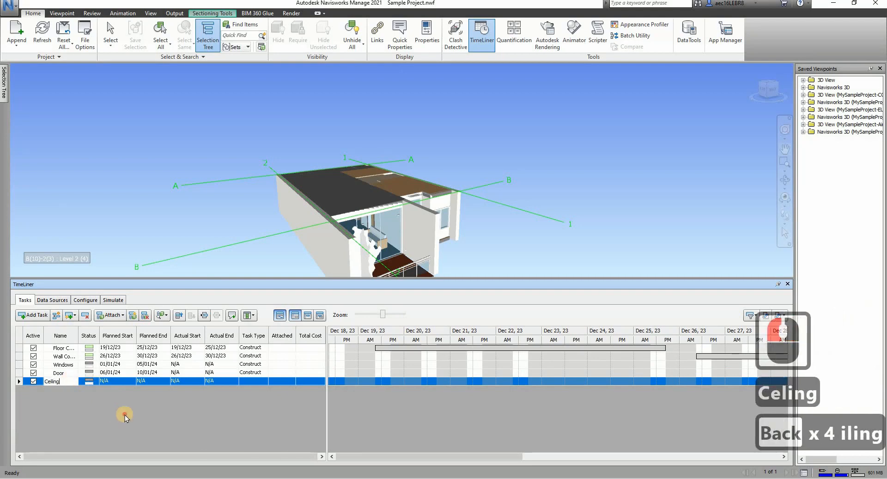
# - Set the planned start of the Ceiling task to 11/01/24
pyautogui.click(132, 386)
pyautogui.click(132, 386)
pyautogui.click(133, 386)
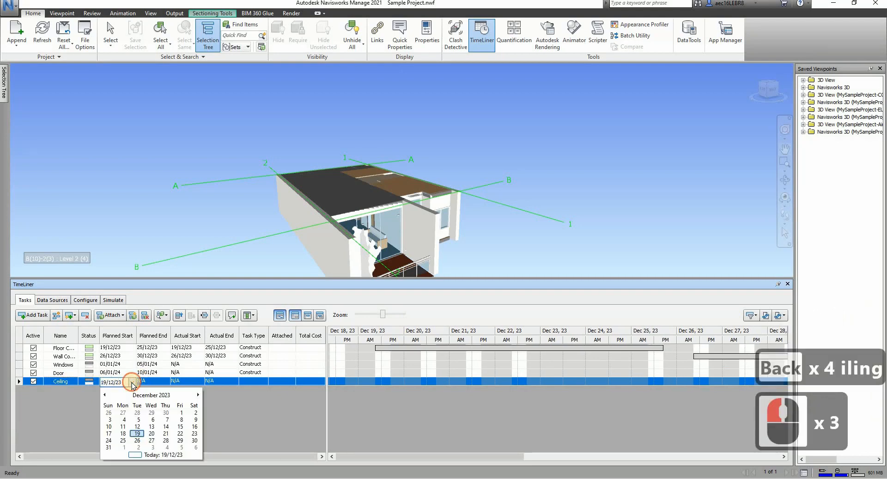
pyautogui.click(198, 395)
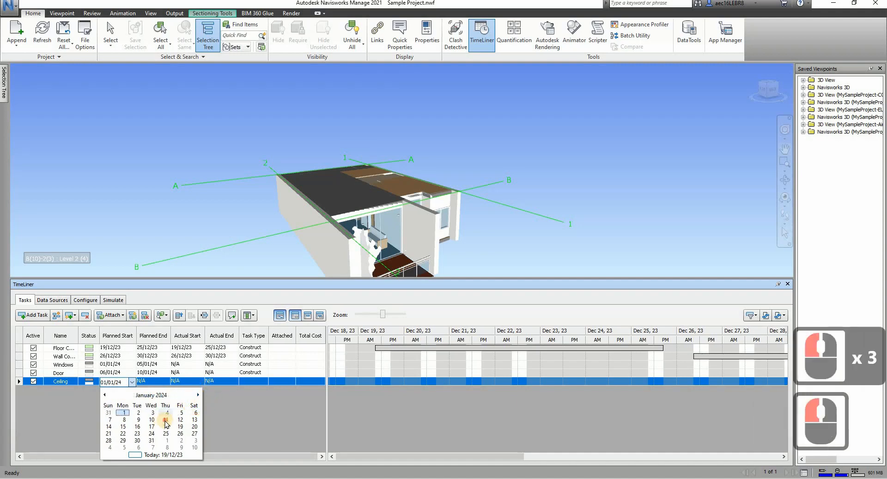
pyautogui.click(197, 420)
pyautogui.click(180, 397)
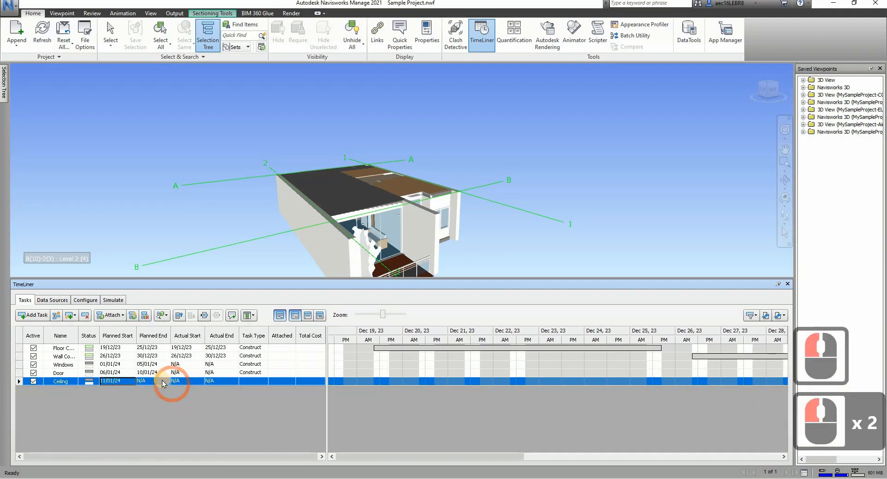
# - Set the Ceiling task's planned end to 16/01/24 and its task type to Construct
pyautogui.doubleClick(162, 382)
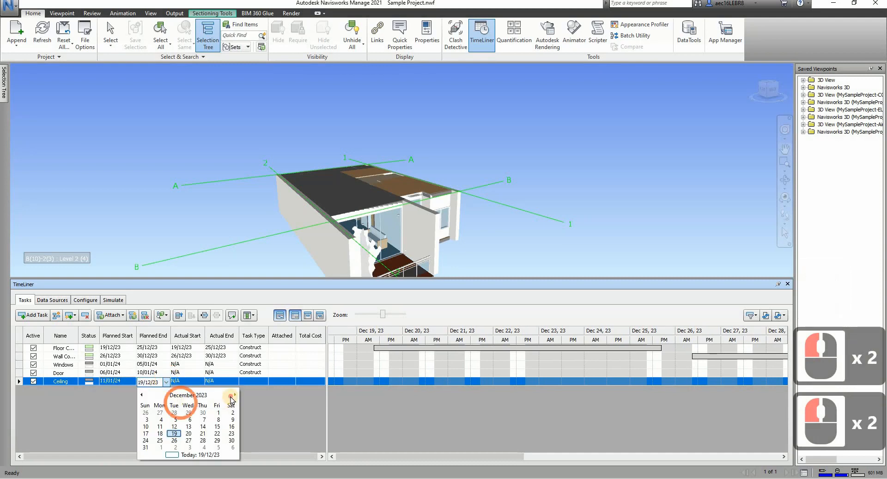
pyautogui.click(231, 396)
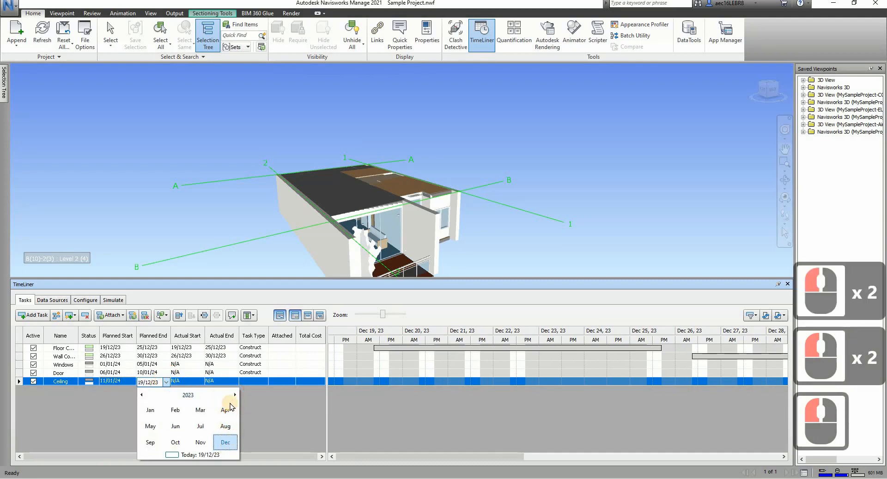
pyautogui.click(234, 395)
pyautogui.click(235, 394)
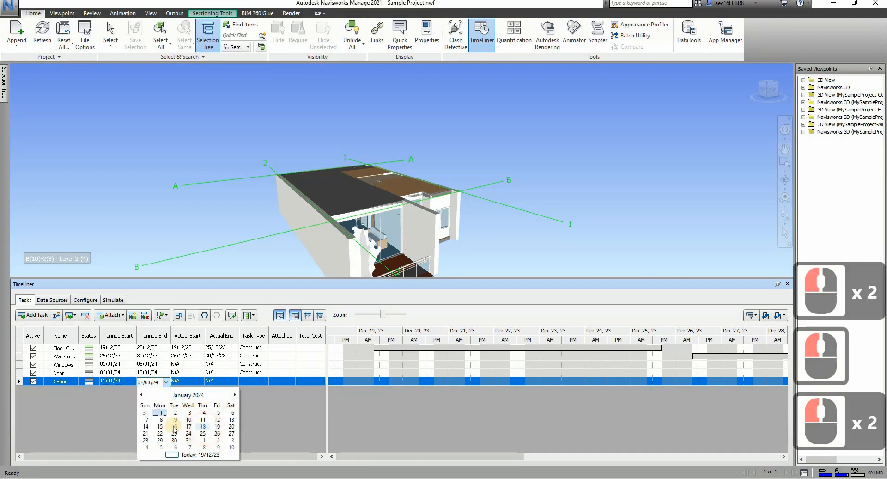
pyautogui.click(174, 426)
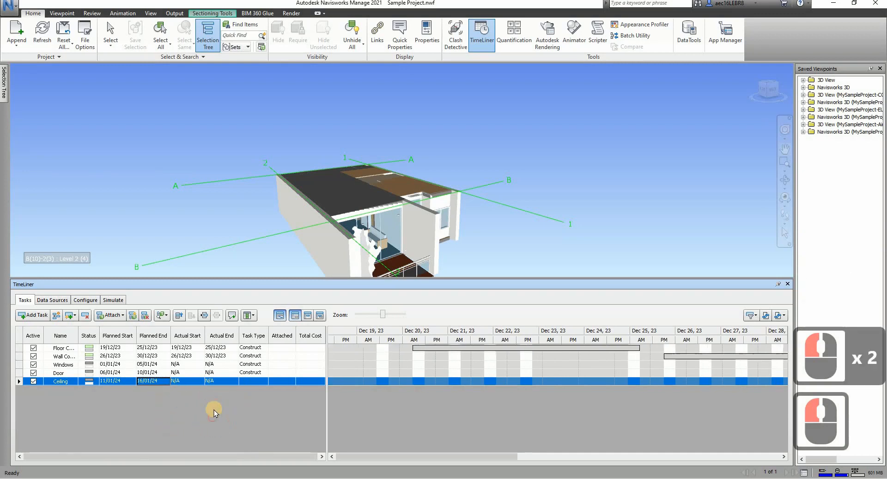
pyautogui.doubleClick(257, 381)
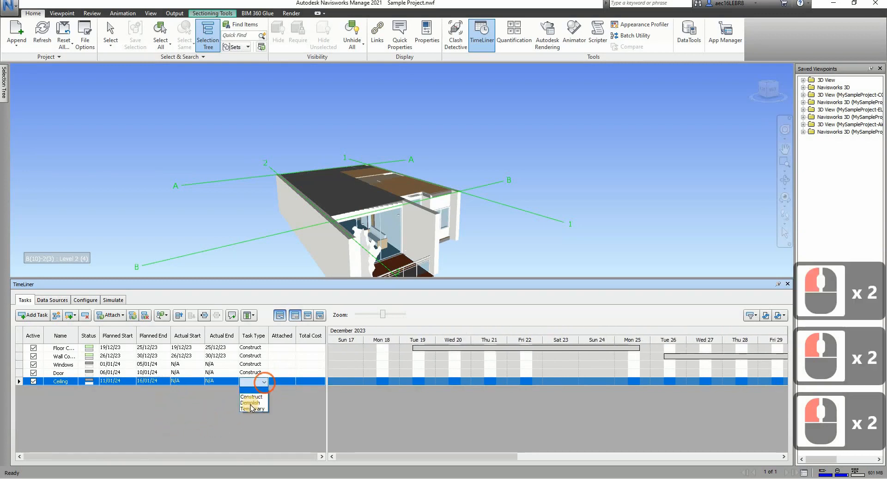
pyautogui.click(253, 397)
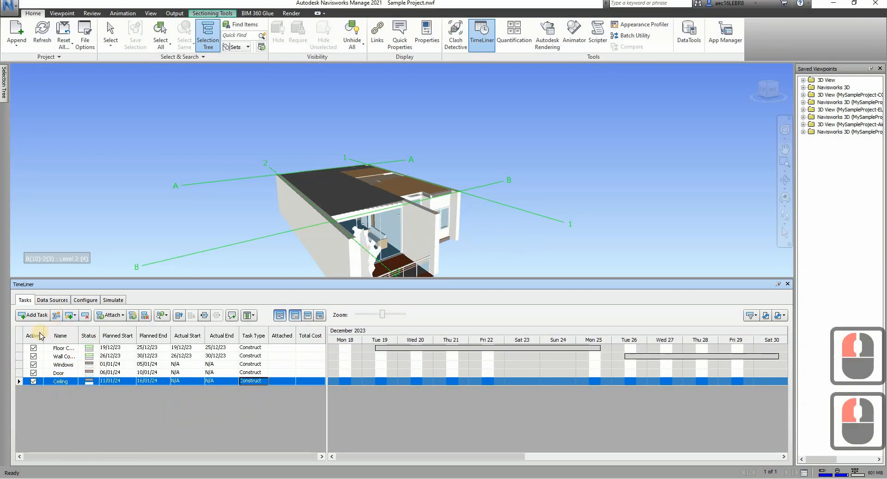
# - Add a sixth task to the TimeLiner task list and name it "Railing"
pyautogui.click(33, 315)
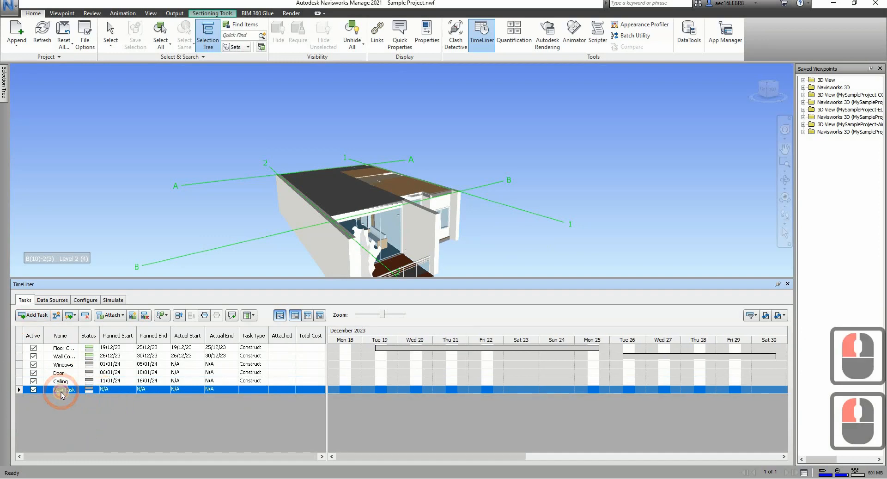
pyautogui.click(61, 390)
pyautogui.write('Rai')
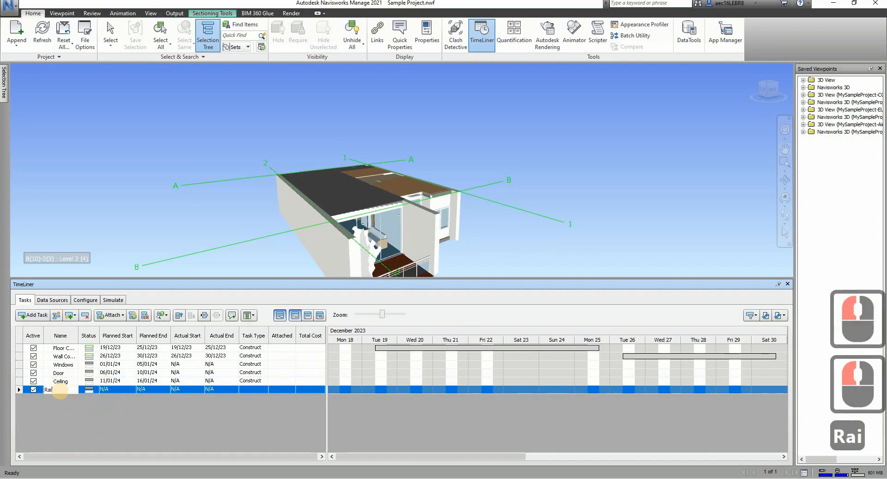
pyautogui.write('ling')
pyautogui.click(158, 438)
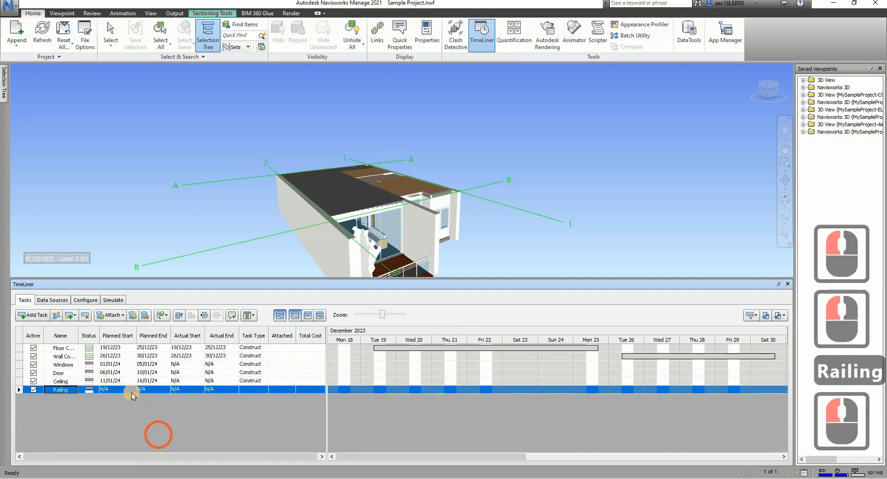
# - Set the planned start of the Railing task to 11/01/24
pyautogui.click(131, 390)
pyautogui.click(132, 391)
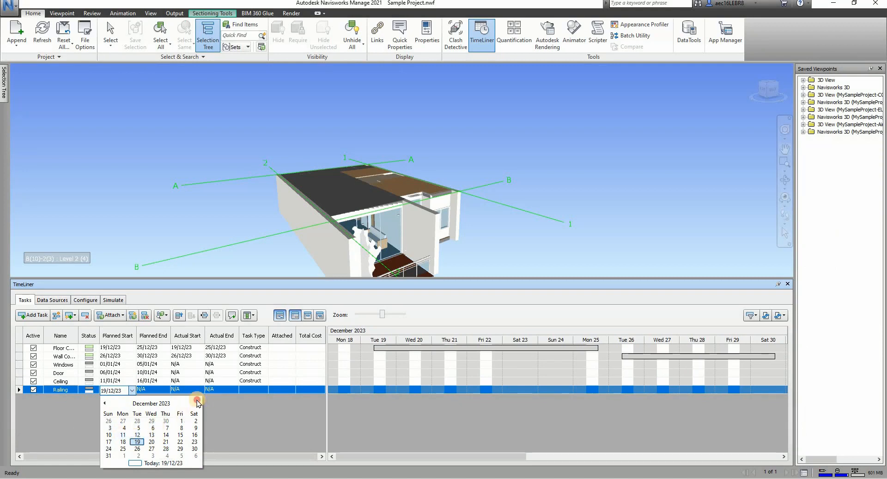
pyautogui.click(198, 402)
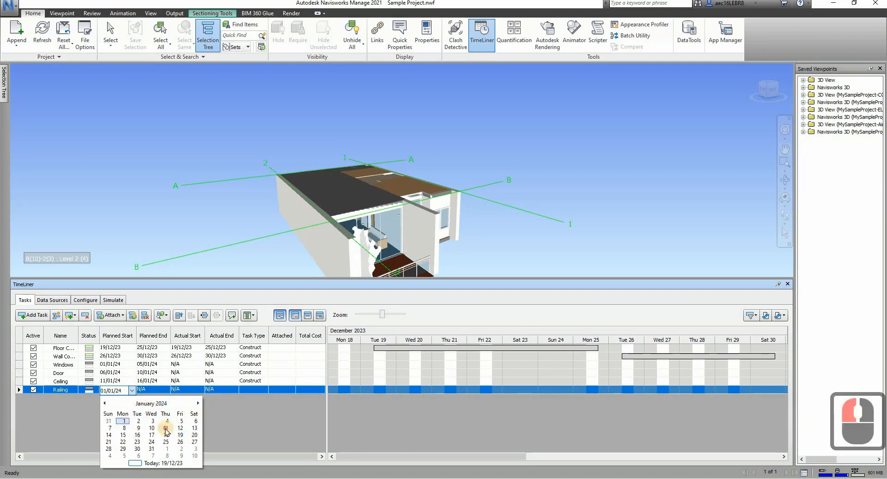
pyautogui.click(47, 389)
pyautogui.click(182, 388)
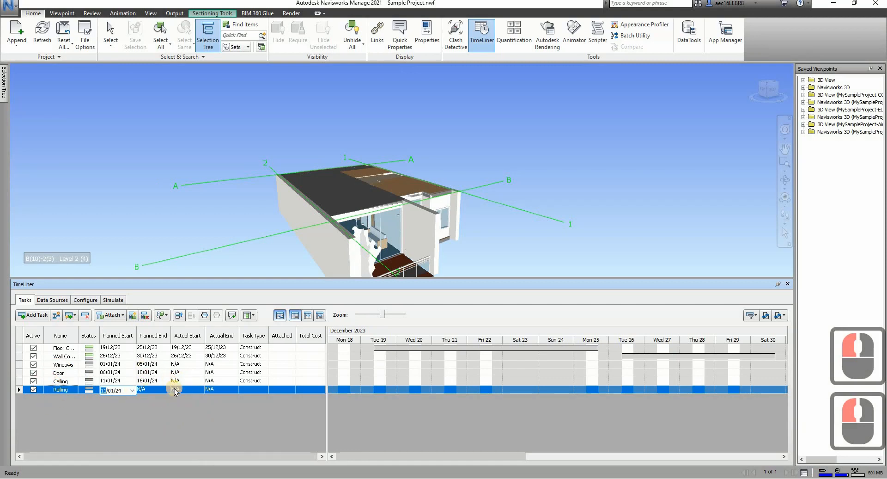
# - Set the Railing task's planned end to 15/01/24 and its task type to Construct
pyautogui.doubleClick(166, 390)
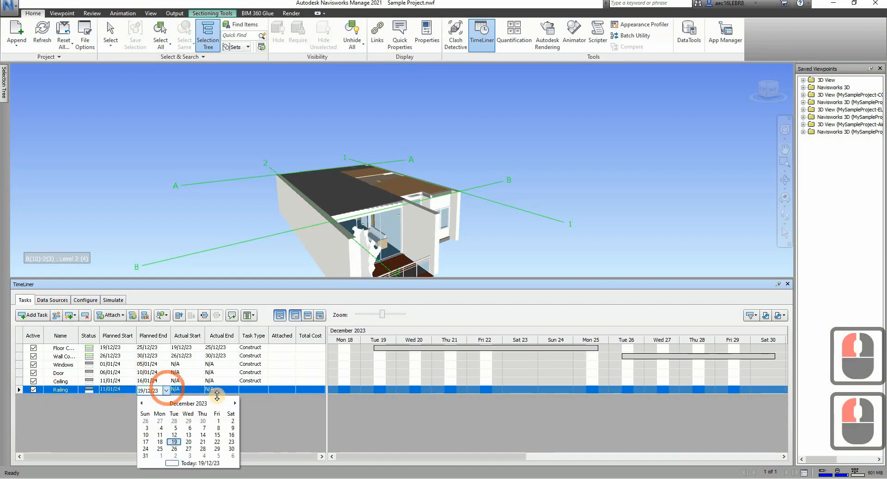
pyautogui.click(234, 404)
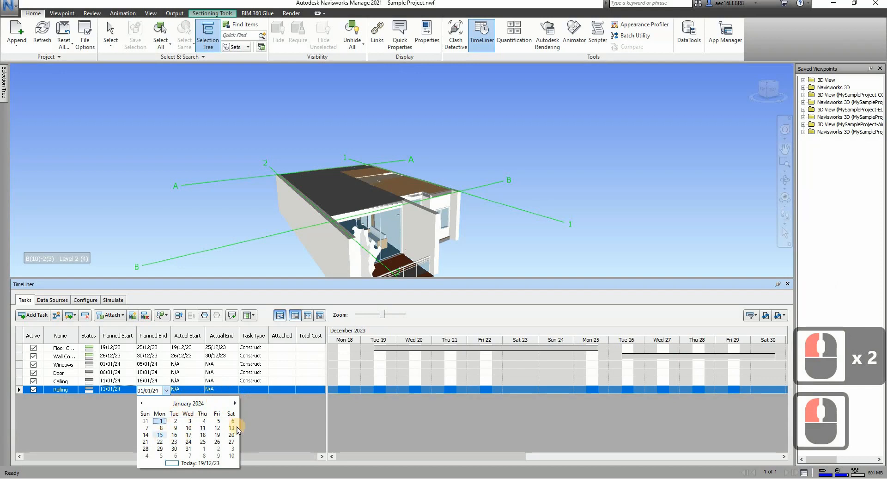
pyautogui.click(160, 435)
pyautogui.click(184, 411)
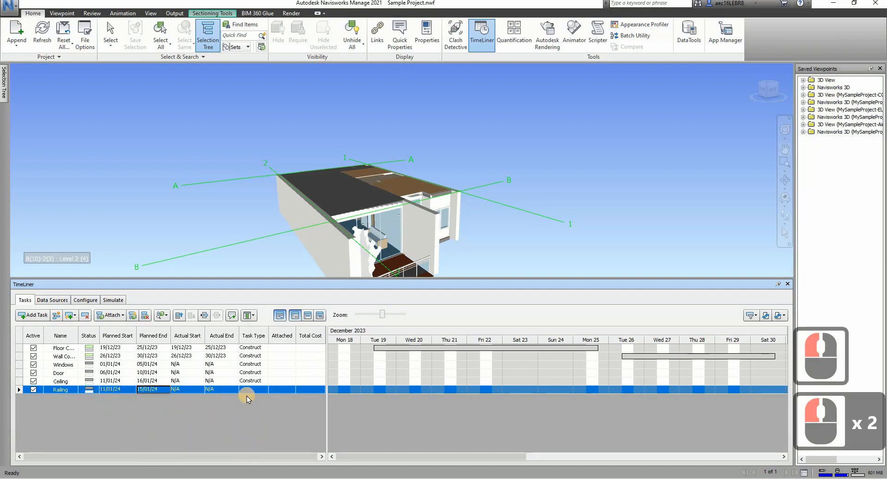
pyautogui.doubleClick(263, 390)
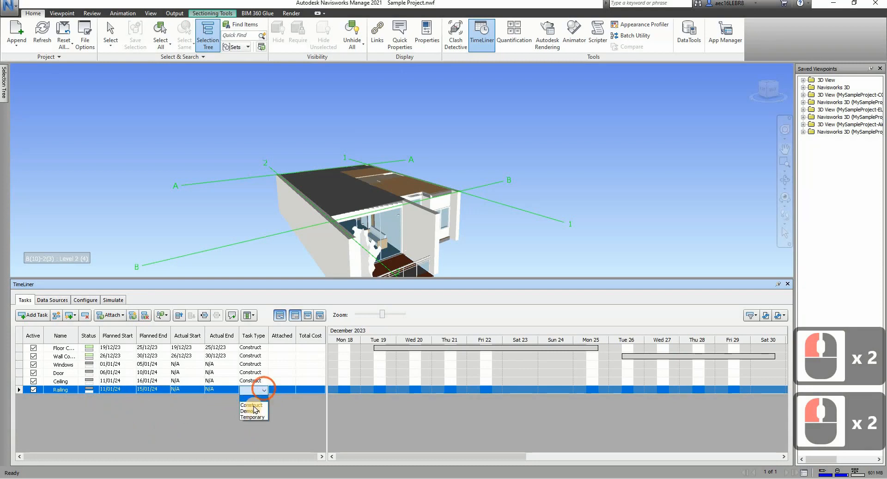
pyautogui.click(253, 406)
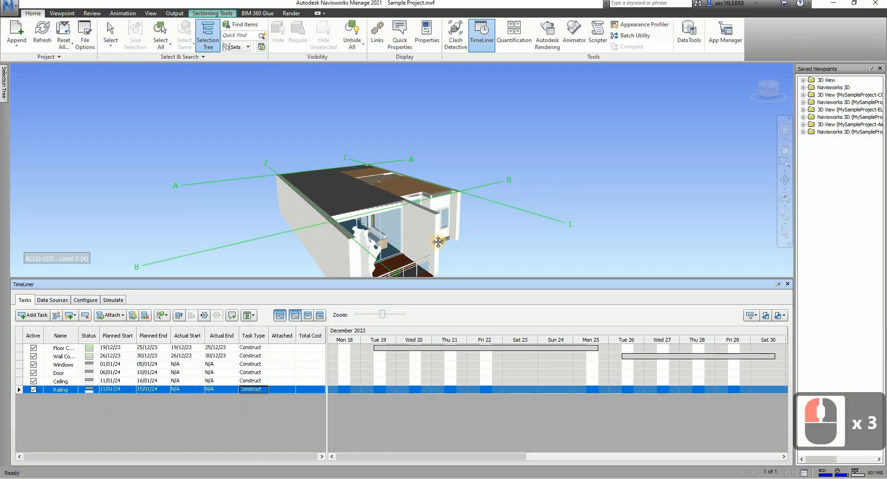
# - Select all the floor slabs visible from the underside of the building as one combined selection
pyautogui.scroll(15, 430, 259)
pyautogui.scroll(-3, 432, 234)
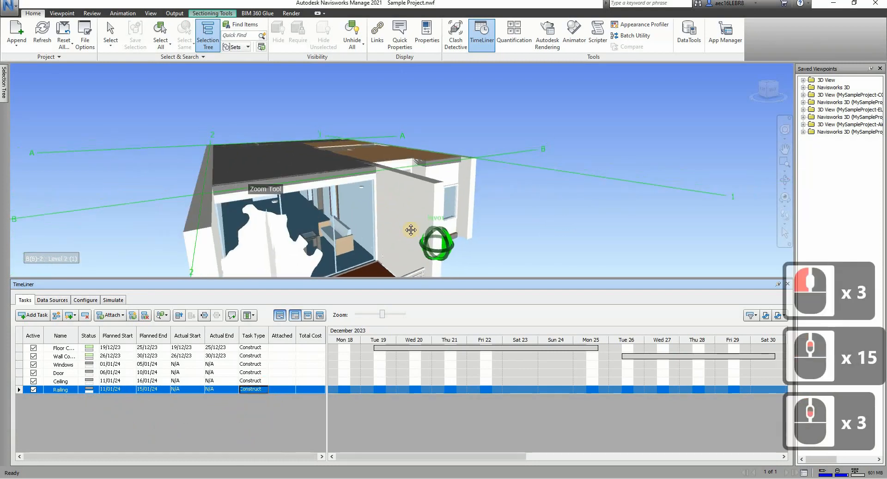
pyautogui.keyDown('shift'); pyautogui.moveTo(375, 165); pyautogui.dragTo(292, 339, button='middle'); pyautogui.keyUp('shift')
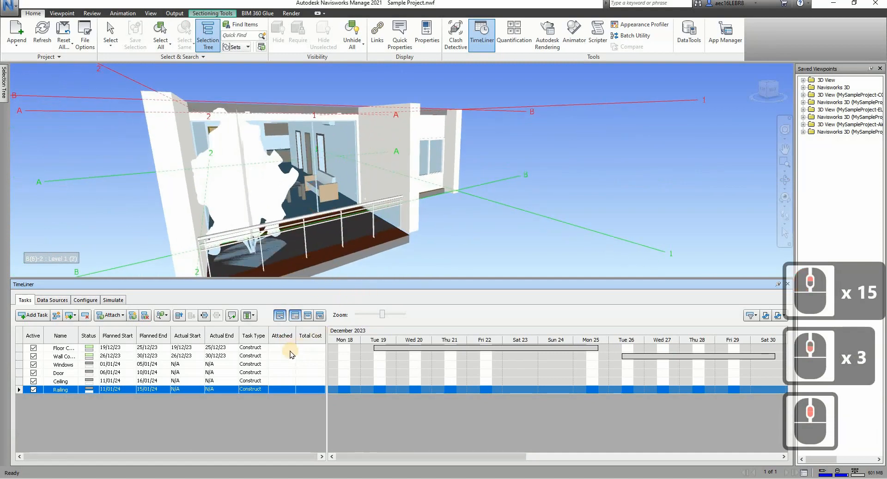
pyautogui.press('Escape')
pyautogui.press('Escape')
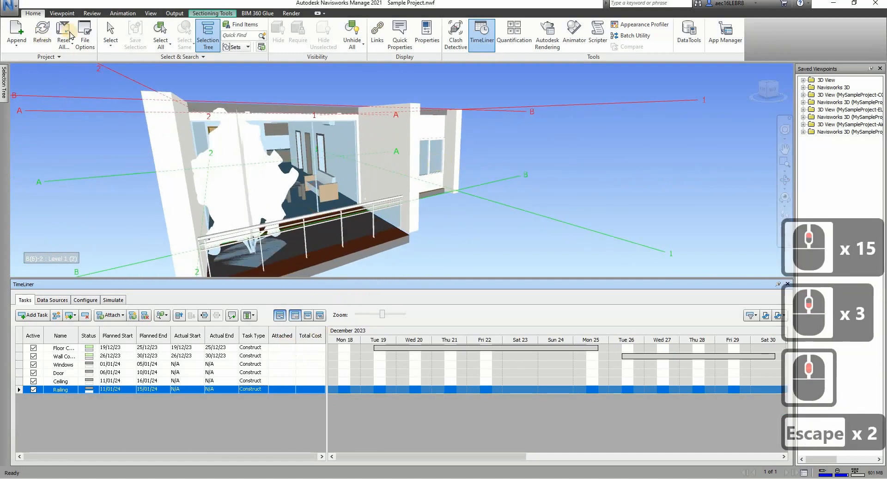
pyautogui.click(143, 154)
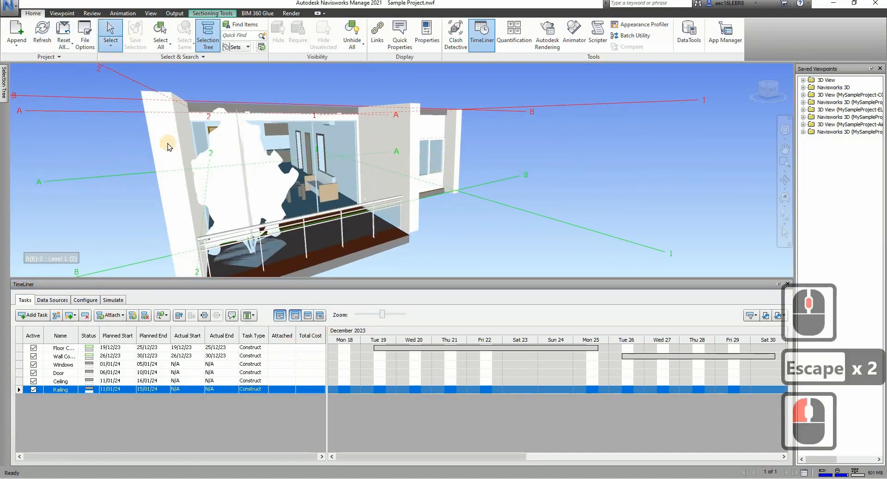
pyautogui.keyDown('shift'); pyautogui.moveTo(362, 210); pyautogui.dragTo(390, 199, button='middle'); pyautogui.keyUp('shift')
pyautogui.scroll(-4, 394, 233)
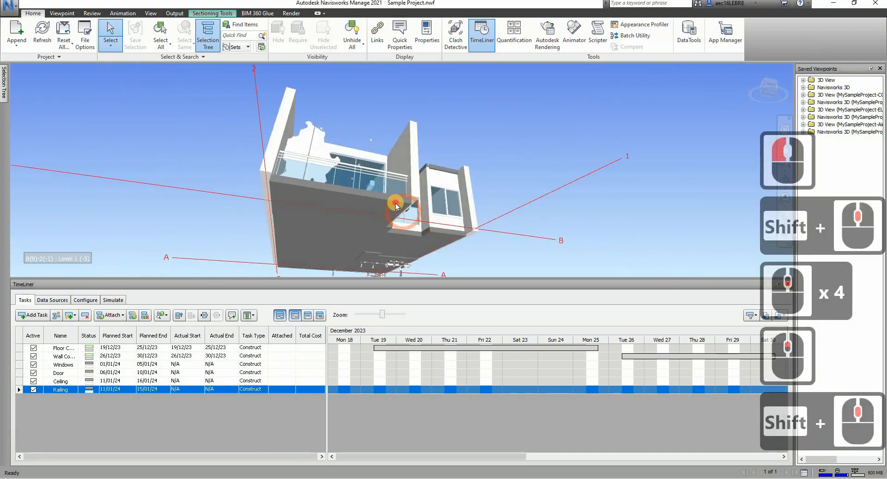
pyautogui.click(384, 224)
pyautogui.keyDown('ctrl'); pyautogui.click(397, 236); pyautogui.keyUp('ctrl')
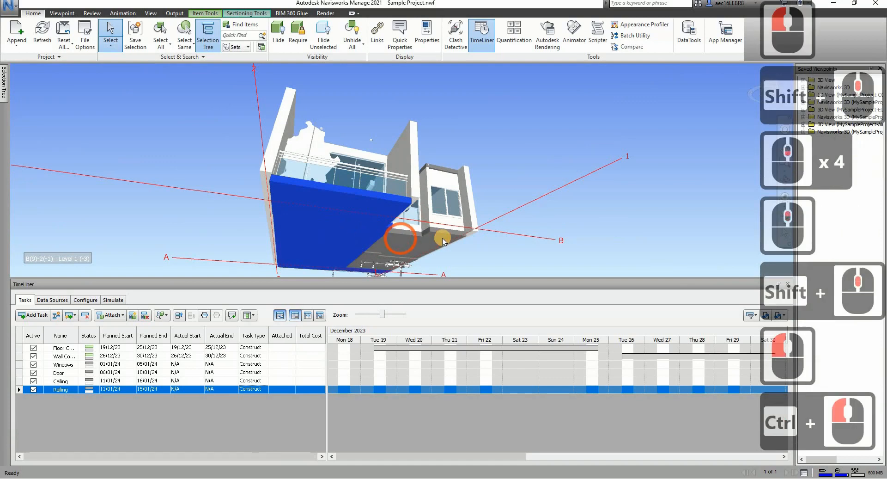
pyautogui.keyDown('ctrl'); pyautogui.click(441, 239); pyautogui.keyUp('ctrl')
pyautogui.keyDown('ctrl'); pyautogui.click(490, 255); pyautogui.keyUp('ctrl')
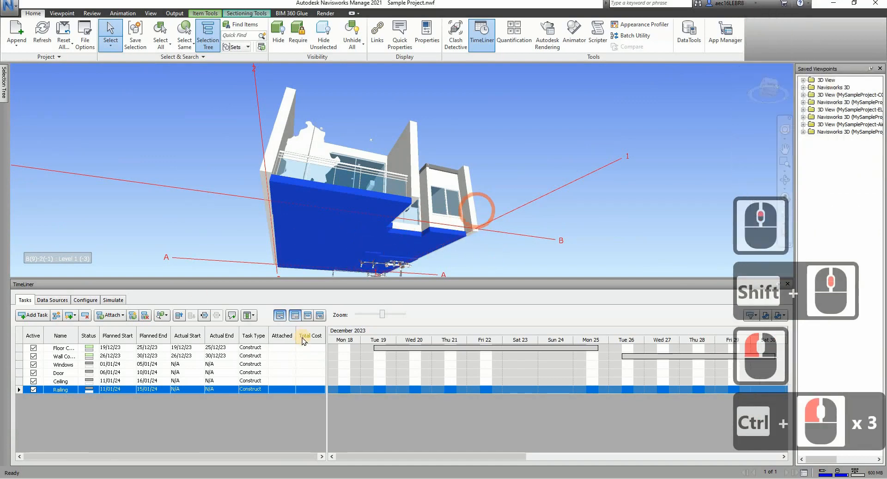
# - Attach the currently selected floor slabs to the Floor task in the TimeLiner task list
pyautogui.click(292, 348)
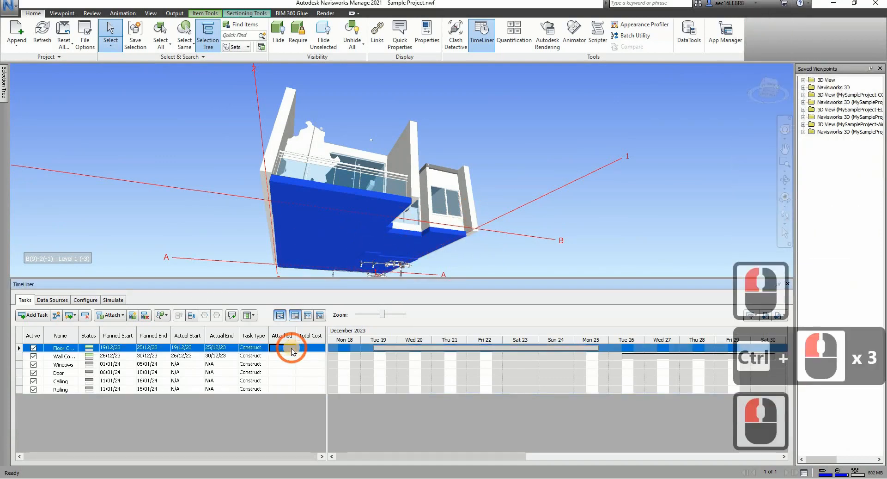
pyautogui.rightClick(291, 349)
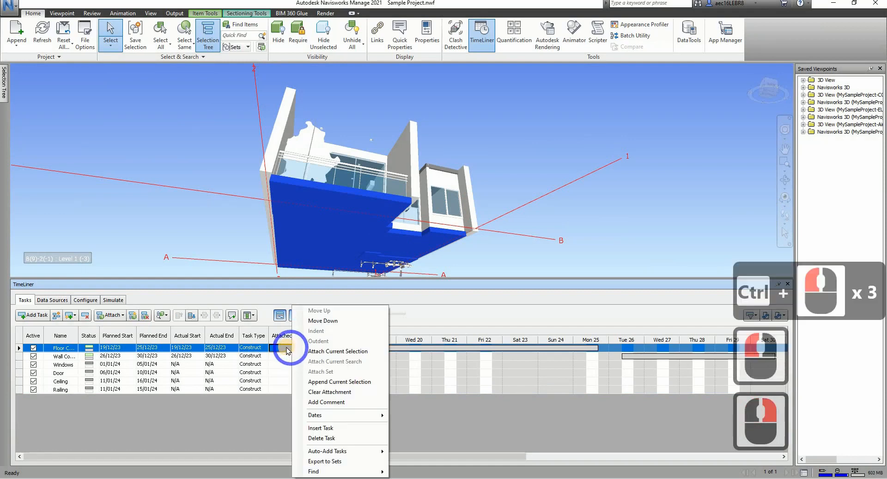
pyautogui.click(338, 350)
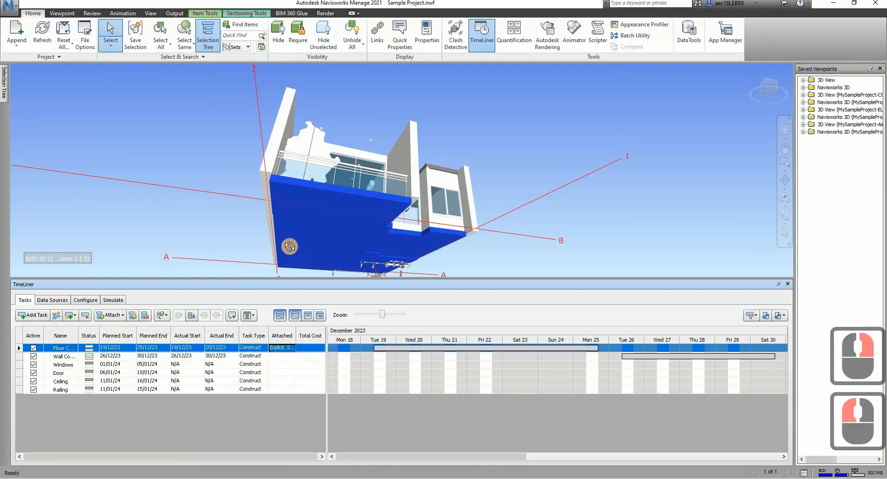
# - Hide the selected floor slabs in the model view
pyautogui.keyDown('shift'); pyautogui.moveTo(302, 239); pyautogui.dragTo(345, 208, button='middle'); pyautogui.keyUp('shift')
pyautogui.rightClick(345, 208)
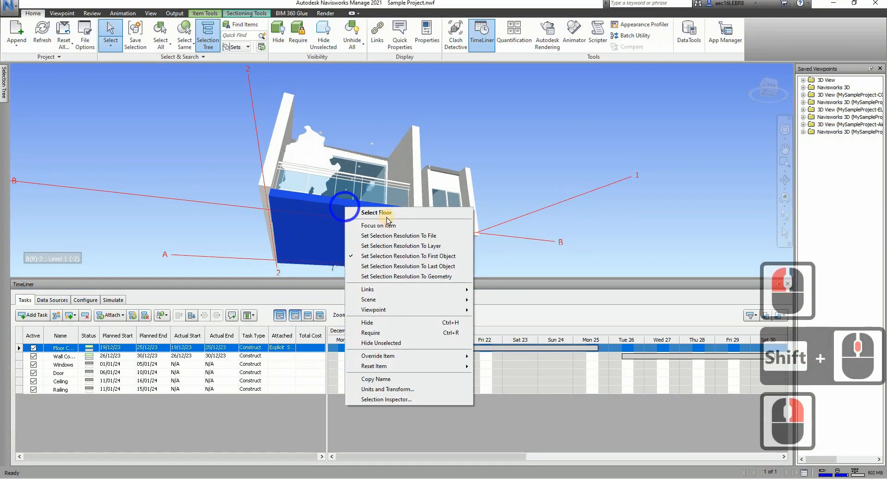
pyautogui.click(215, 230)
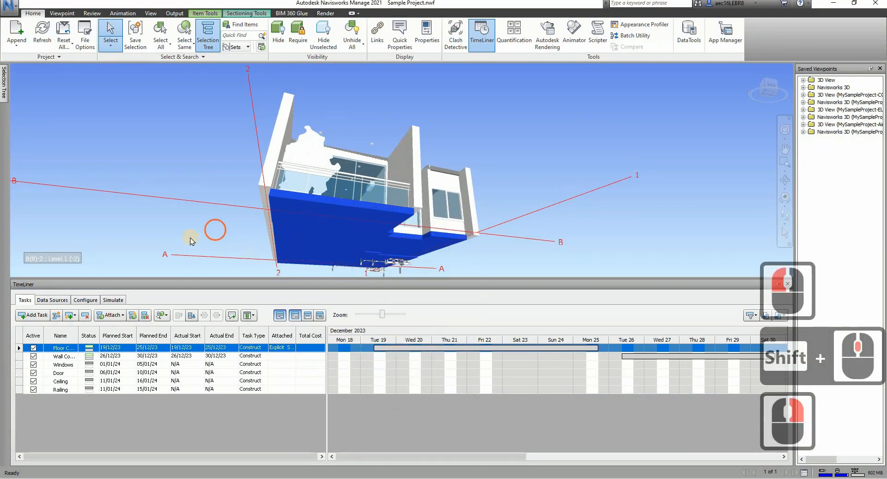
pyautogui.click(293, 347)
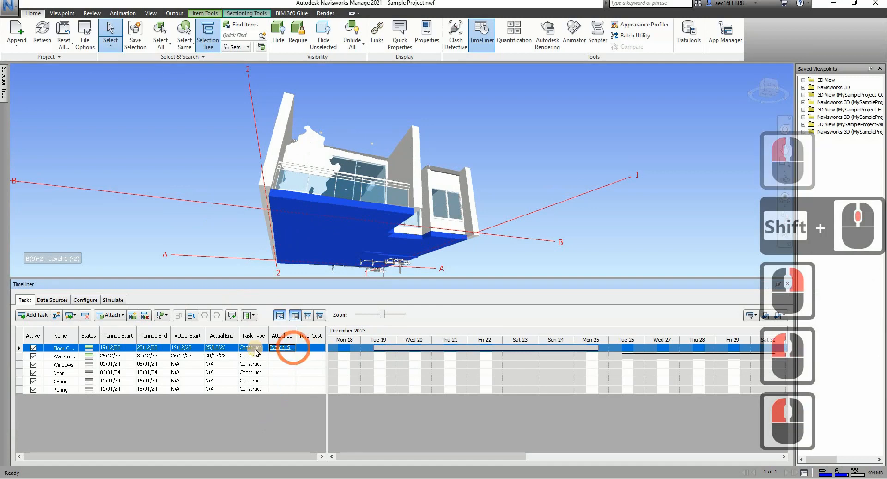
pyautogui.click(282, 348)
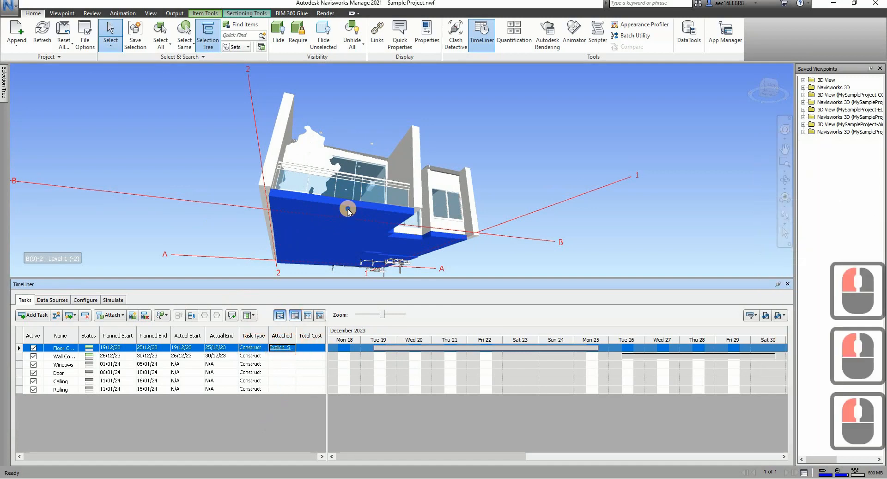
pyautogui.rightClick(349, 211)
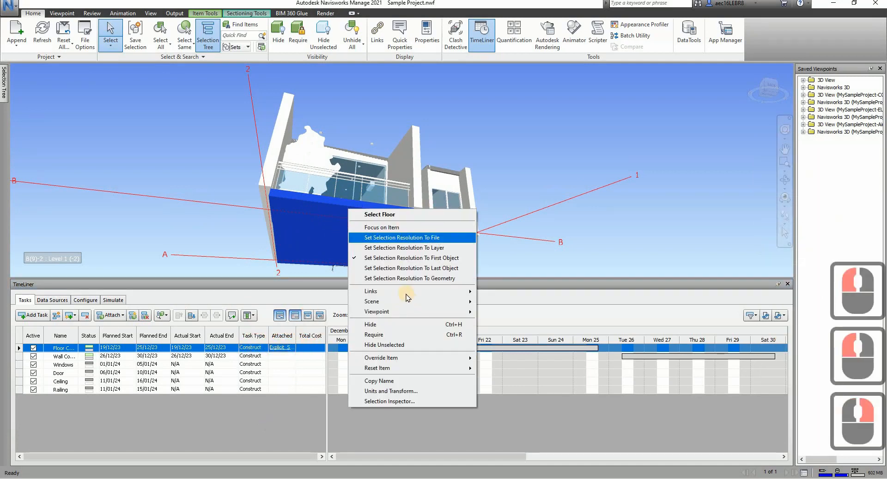
pyautogui.click(404, 325)
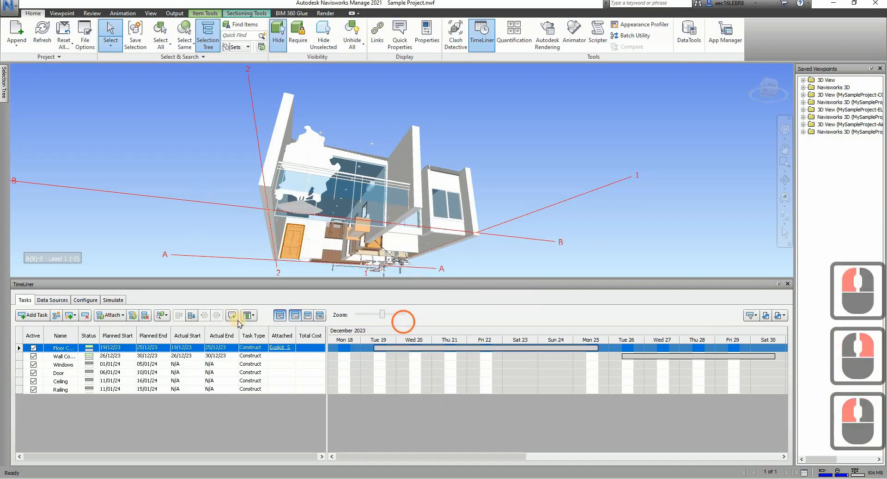
# - Undo hiding the floor slabs and clear the model selection
pyautogui.rightClick(290, 354)
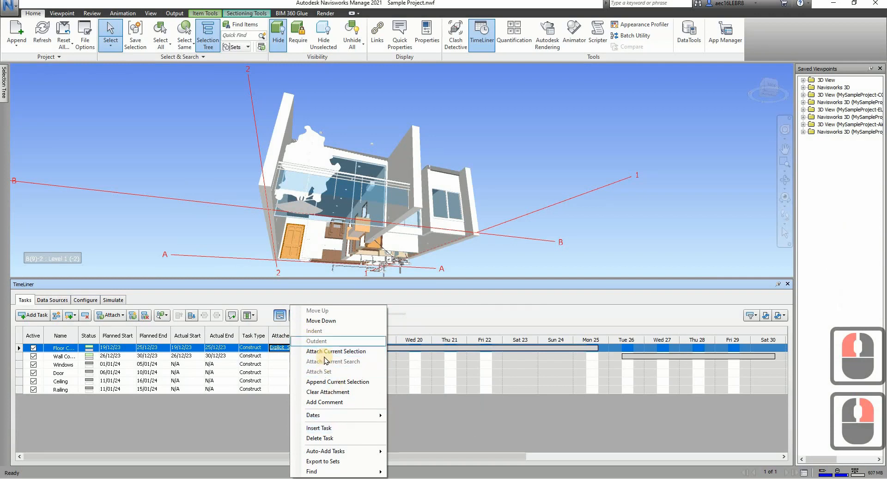
pyautogui.rightClick(177, 235)
pyautogui.hotkey('ctrl', 'z')
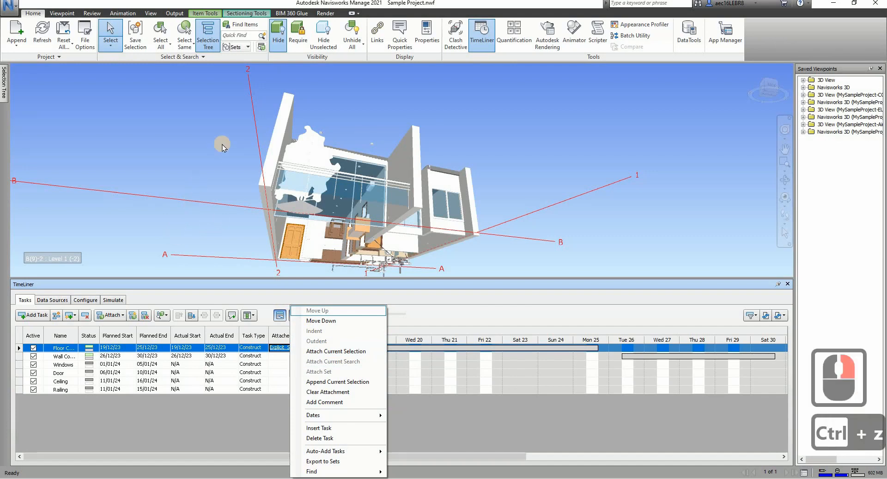
pyautogui.click(206, 190)
pyautogui.hotkey('ctrl', 'z')
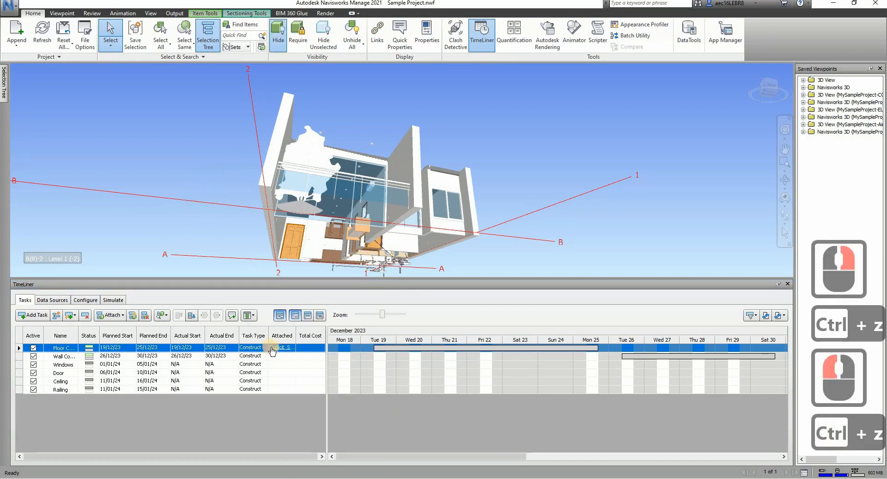
pyautogui.hotkey('ctrl', 'z')
pyautogui.click(178, 170)
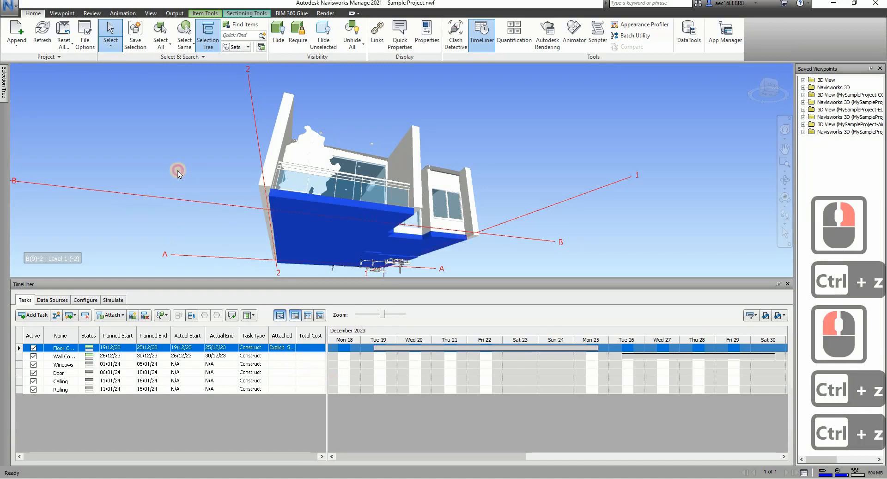
# - Select the slabs attached to the Floor task, unhide all model items and hide just those slabs
pyautogui.click(337, 203)
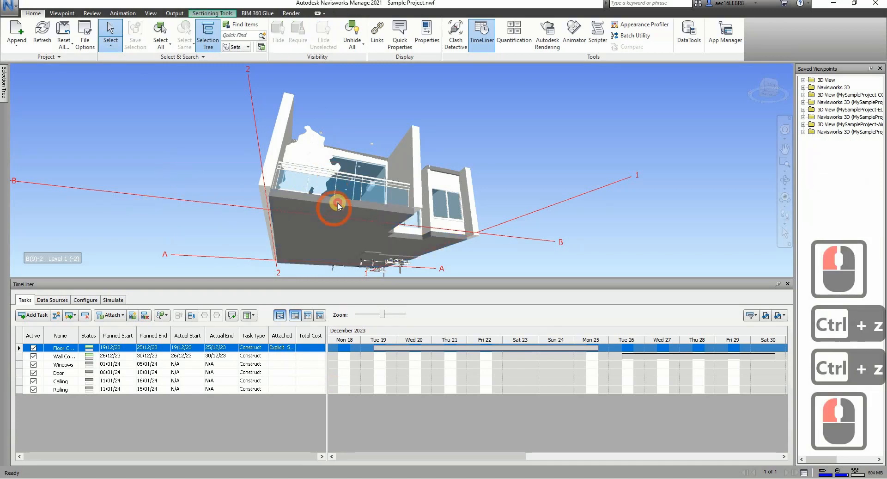
pyautogui.keyDown('ctrl'); pyautogui.click(327, 247); pyautogui.keyUp('ctrl')
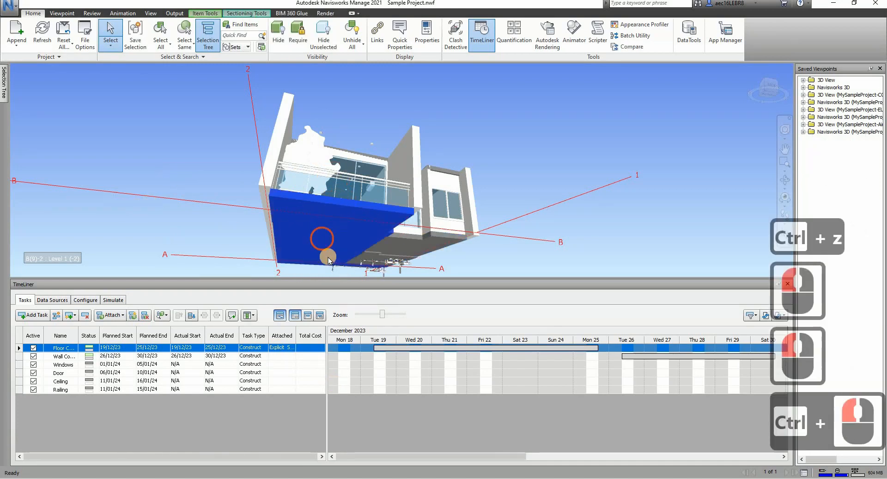
pyautogui.click(291, 349)
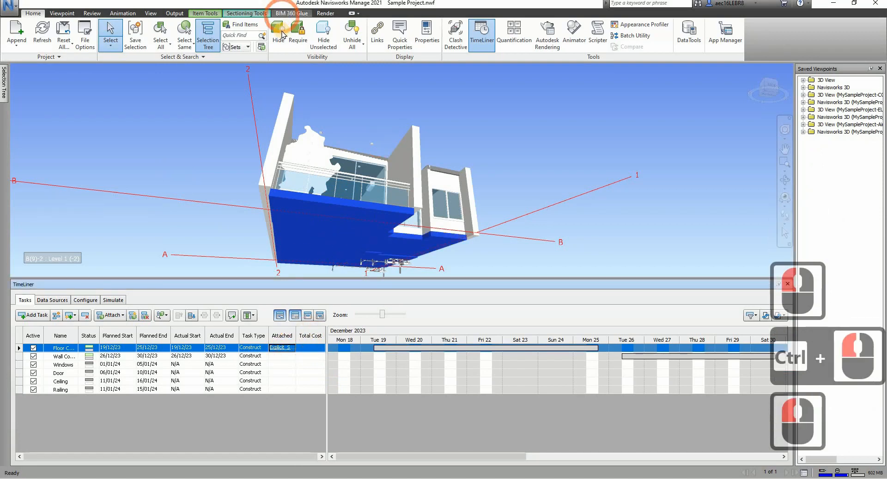
pyautogui.click(283, 36)
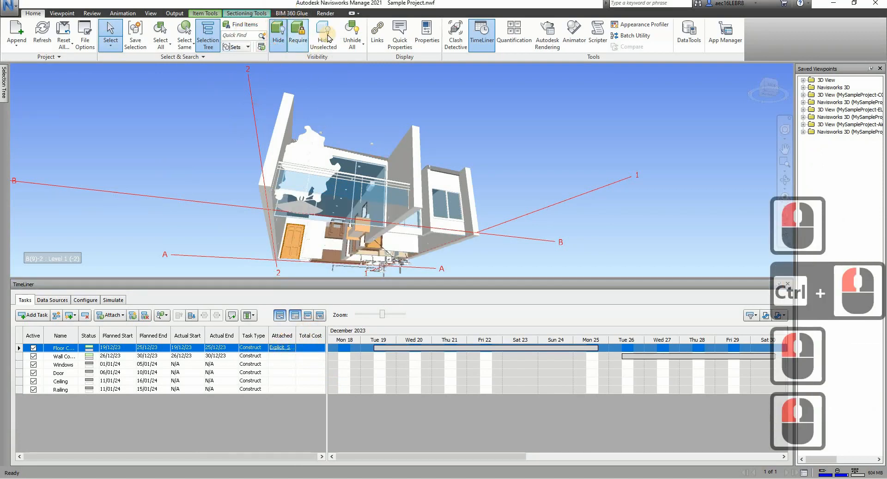
pyautogui.click(357, 31)
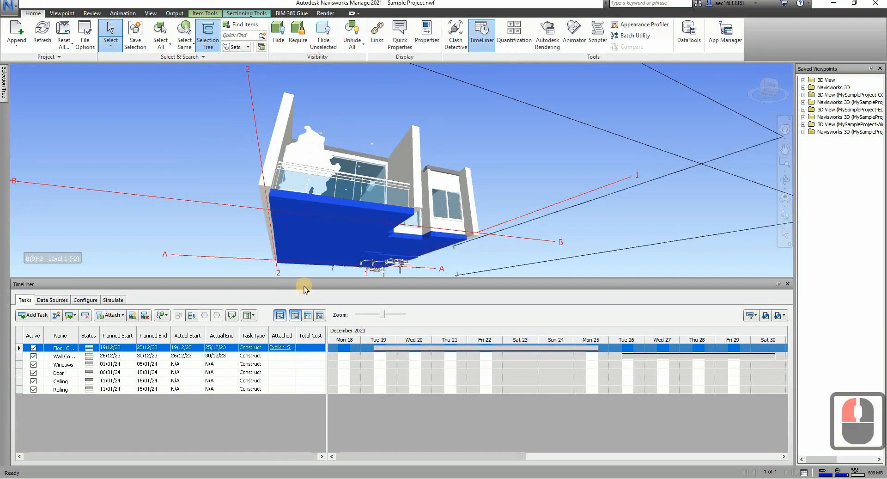
pyautogui.click(279, 32)
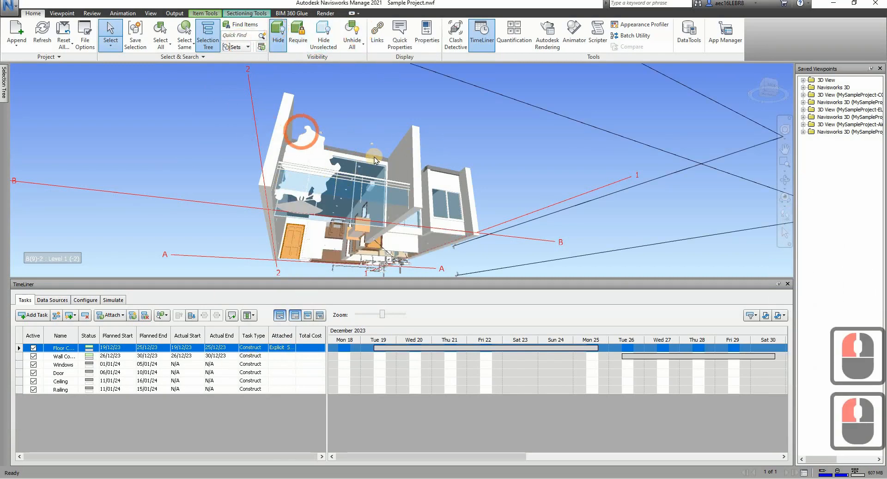
# - Make the Wall task current and select the two tall walls on either side of the balcony
pyautogui.keyDown('shift'); pyautogui.moveTo(384, 169); pyautogui.dragTo(354, 180, button='middle'); pyautogui.keyUp('shift')
pyautogui.keyDown('shift'); pyautogui.middleClick(354, 180); pyautogui.keyUp('shift')
pyautogui.keyDown('shift'); pyautogui.middleClick(355, 179); pyautogui.keyUp('shift')
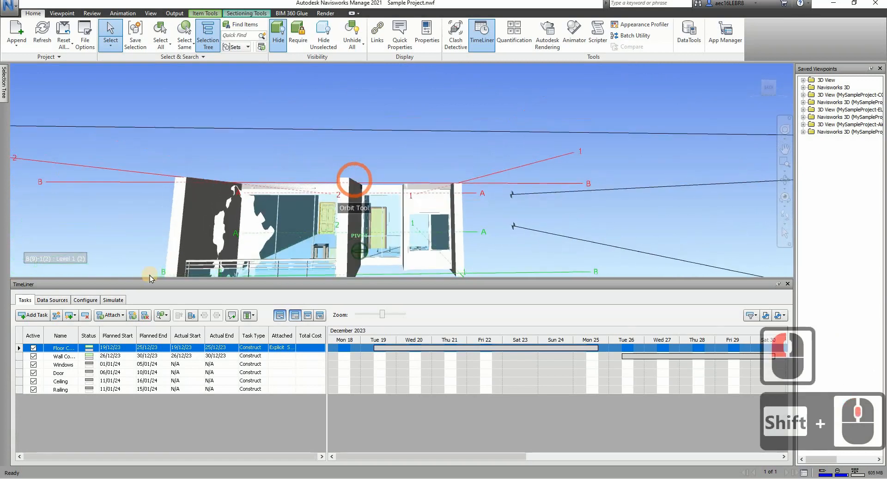
pyautogui.click(284, 358)
pyautogui.click(186, 207)
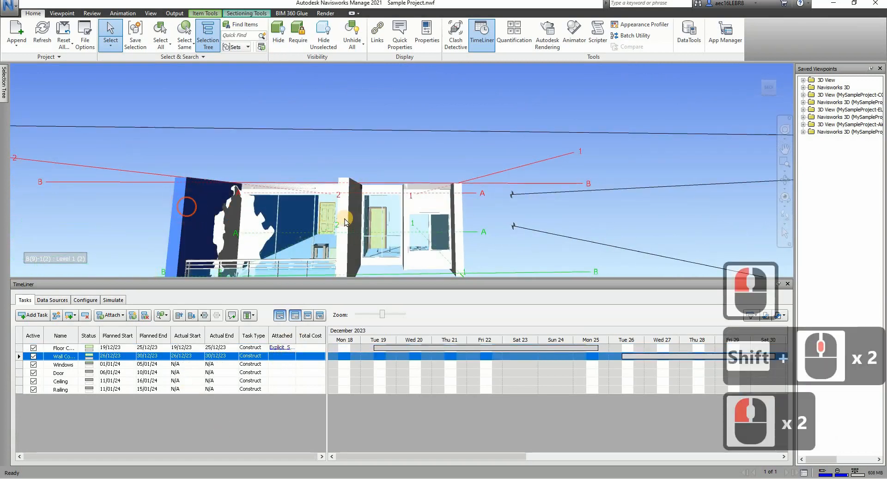
pyautogui.scroll(-4, 348, 225)
pyautogui.keyDown('ctrl'); pyautogui.click(300, 224); pyautogui.keyUp('ctrl')
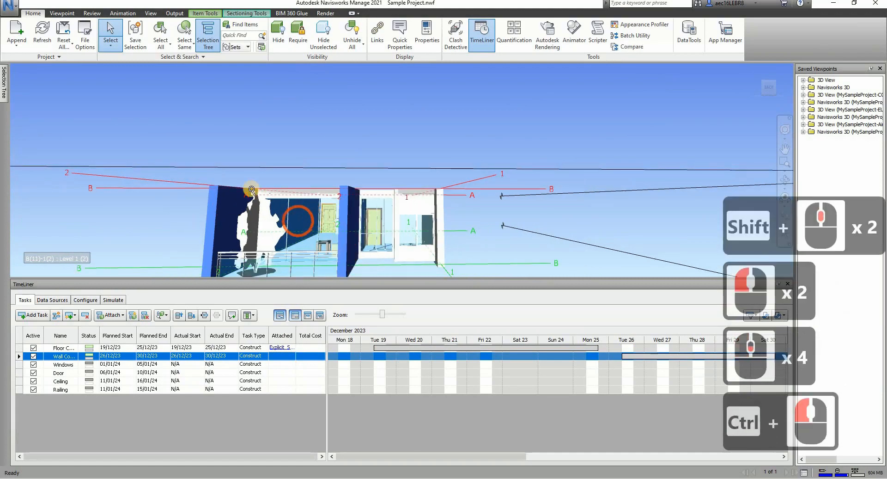
# - Add the walls around the front windows, the ground-floor wall below them and the outer side wall to the selection
pyautogui.scroll(7, 298, 223)
pyautogui.scroll(-4, 448, 202)
pyautogui.keyDown('shift'); pyautogui.moveTo(448, 202); pyautogui.dragTo(411, 188, button='middle'); pyautogui.keyUp('shift')
pyautogui.scroll(-20, 430, 243)
pyautogui.scroll(20, 430, 242)
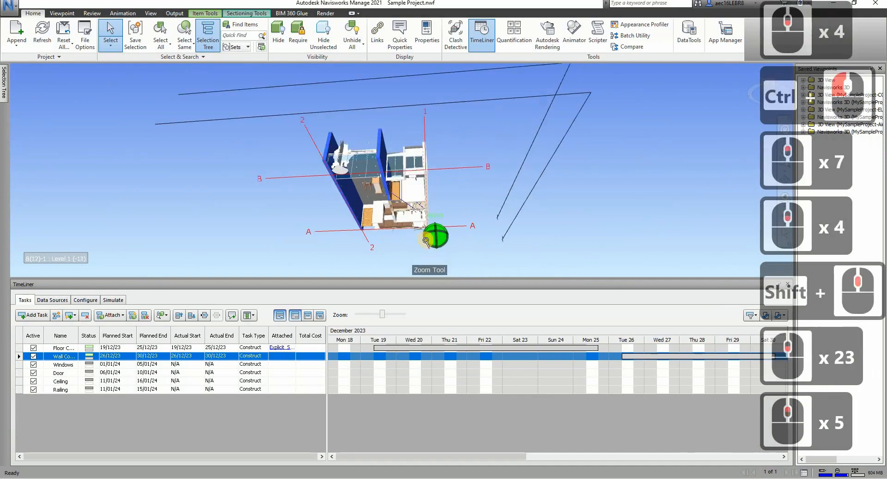
pyautogui.keyDown('shift'); pyautogui.moveTo(355, 140); pyautogui.dragTo(346, 115, button='middle'); pyautogui.keyUp('shift')
pyautogui.keyDown('ctrl'); pyautogui.click(346, 113); pyautogui.keyUp('ctrl')
pyautogui.keyDown('ctrl'); pyautogui.click(335, 121); pyautogui.keyUp('ctrl')
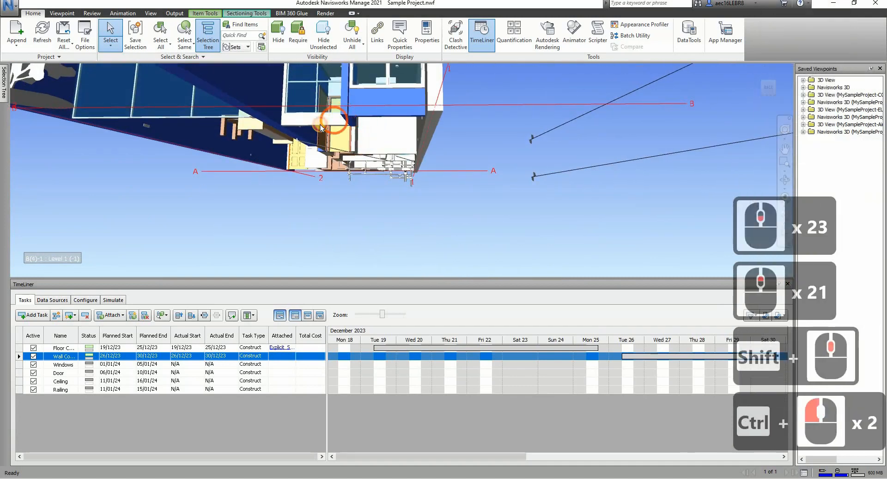
pyautogui.keyDown('ctrl'); pyautogui.click(402, 137); pyautogui.keyUp('ctrl')
pyautogui.keyDown('ctrl'); pyautogui.click(433, 115); pyautogui.keyUp('ctrl')
pyautogui.keyDown('ctrl'); pyautogui.click(436, 113); pyautogui.keyUp('ctrl')
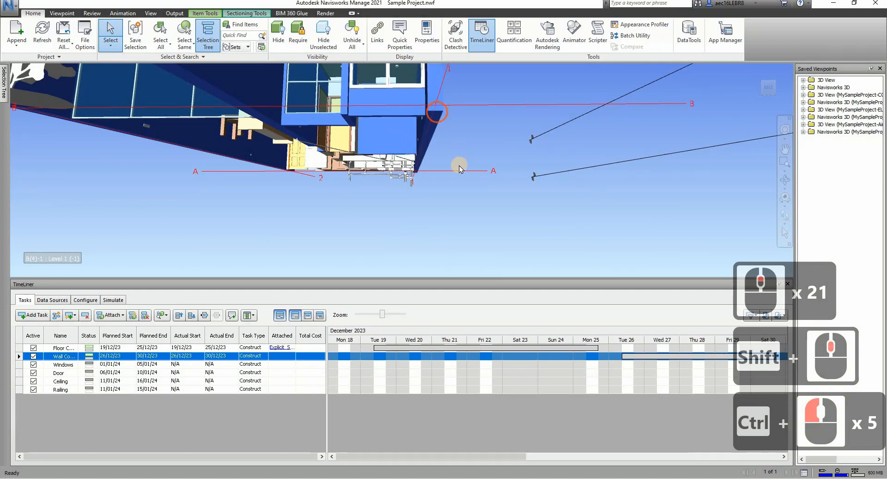
# - Add the interior cross wall, the partition beside the entrance door and the long wall with door openings to the selection
pyautogui.keyDown('shift'); pyautogui.moveTo(463, 152); pyautogui.dragTo(467, 135, button='middle'); pyautogui.keyUp('shift')
pyautogui.scroll(2, 365, 186)
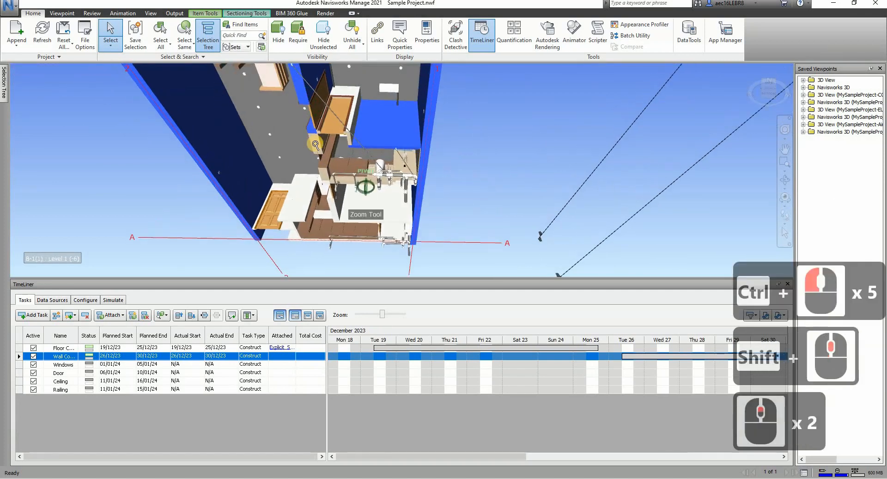
pyautogui.keyDown('ctrl'); pyautogui.click(320, 161); pyautogui.keyUp('ctrl')
pyautogui.keyDown('shift'); pyautogui.moveTo(409, 162); pyautogui.dragTo(275, 178, button='middle'); pyautogui.keyUp('shift')
pyautogui.keyDown('ctrl'); pyautogui.click(235, 172); pyautogui.keyUp('ctrl')
pyautogui.keyDown('ctrl'); pyautogui.click(271, 192); pyautogui.keyUp('ctrl')
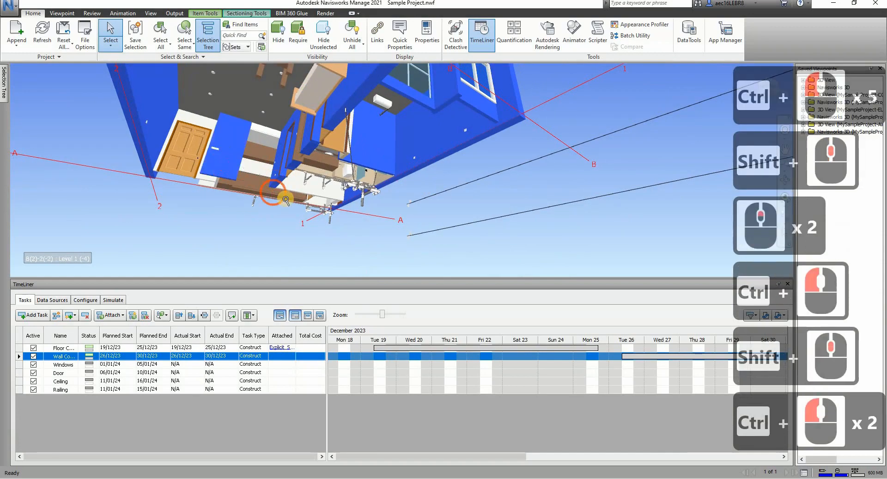
# - Add the short wall near the entrance, the rear outer wall and the adjoining interior cross wall to the selection
pyautogui.scroll(5, 283, 198)
pyautogui.keyDown('shift'); pyautogui.moveTo(266, 143); pyautogui.dragTo(199, 138, button='middle'); pyautogui.keyUp('shift')
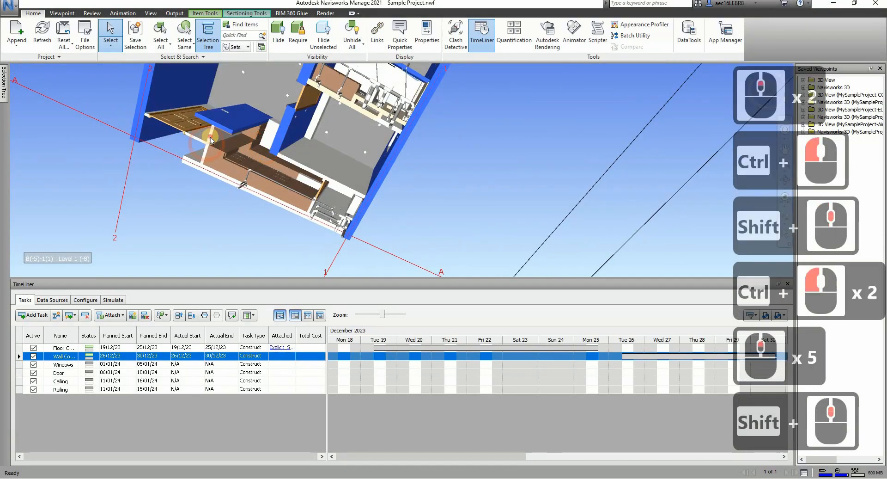
pyautogui.keyDown('ctrl'); pyautogui.click(199, 137); pyautogui.keyUp('ctrl')
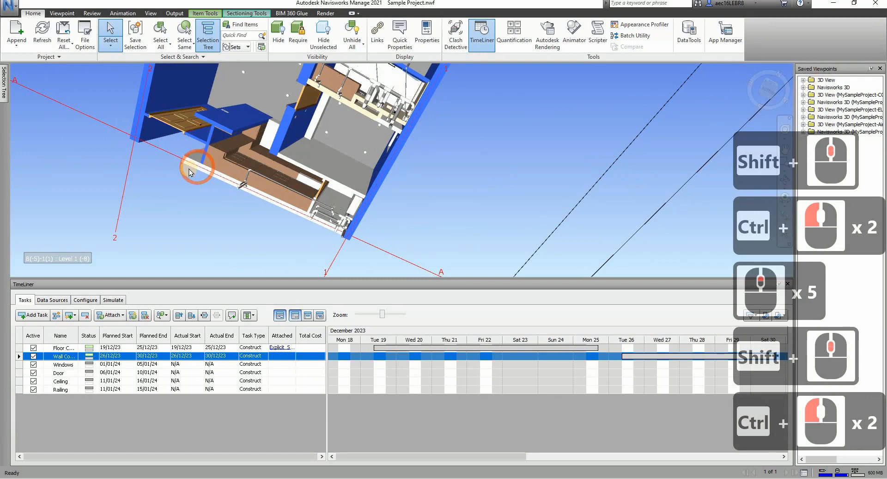
pyautogui.keyDown('ctrl'); pyautogui.click(190, 166); pyautogui.keyUp('ctrl')
pyautogui.keyDown('ctrl'); pyautogui.click(294, 187); pyautogui.keyUp('ctrl')
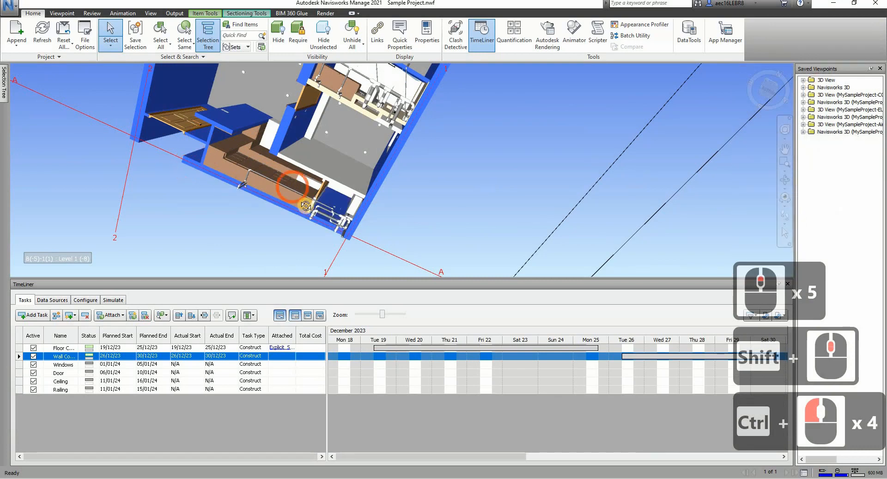
pyautogui.keyDown('shift'); pyautogui.moveTo(308, 209); pyautogui.dragTo(324, 146, button='middle'); pyautogui.keyUp('shift')
pyautogui.keyDown('ctrl'); pyautogui.click(393, 189); pyautogui.keyUp('ctrl')
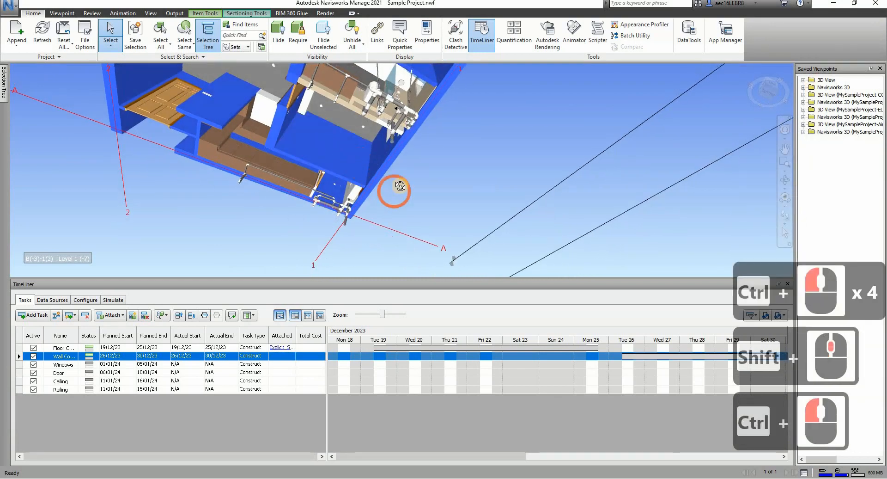
pyautogui.keyDown('shift'); pyautogui.moveTo(384, 178); pyautogui.dragTo(331, 177, button='middle'); pyautogui.keyUp('shift')
pyautogui.keyDown('ctrl'); pyautogui.click(332, 184); pyautogui.keyUp('ctrl')
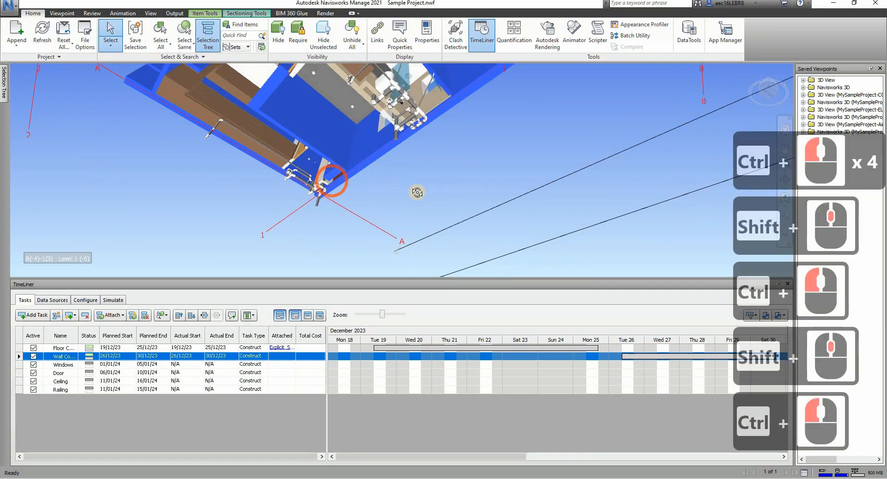
pyautogui.keyDown('shift'); pyautogui.moveTo(418, 192); pyautogui.dragTo(425, 170, button='middle'); pyautogui.keyUp('shift')
pyautogui.keyDown('shift'); pyautogui.scroll(1, 426, 170); pyautogui.keyUp('shift')
pyautogui.scroll(-4, 291, 100)
pyautogui.scroll(7, 292, 100)
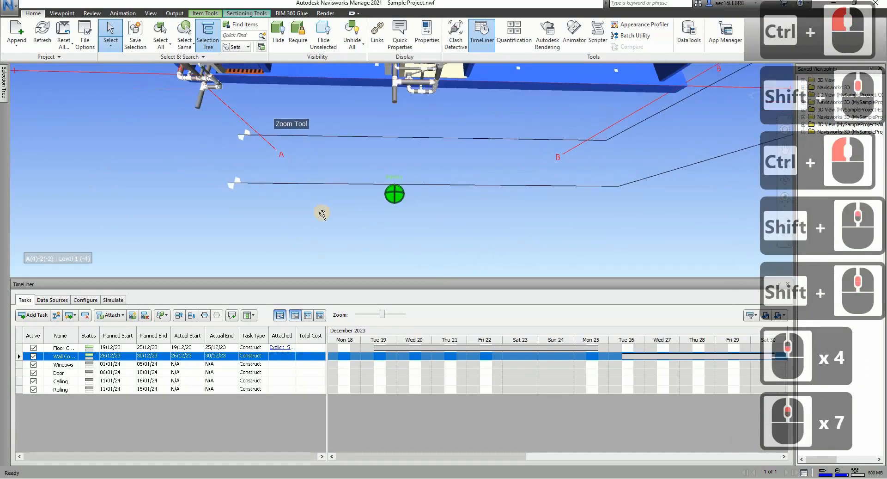
pyautogui.scroll(-4, 323, 214)
pyautogui.scroll(2, 254, 77)
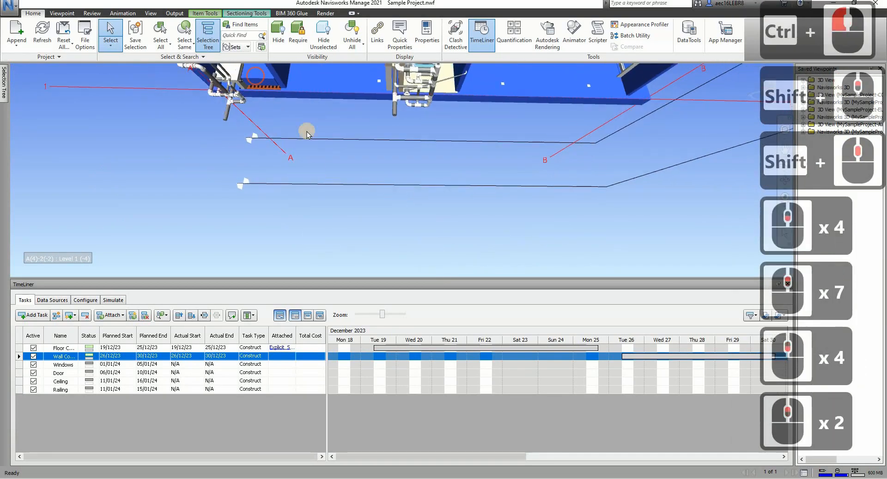
pyautogui.keyDown('shift'); pyautogui.click(324, 93); pyautogui.keyUp('shift')
pyautogui.click(312, 197)
# - Reselect the tall walls on both sides of the balcony together with the outer side wall
pyautogui.scroll(-10, 310, 200)
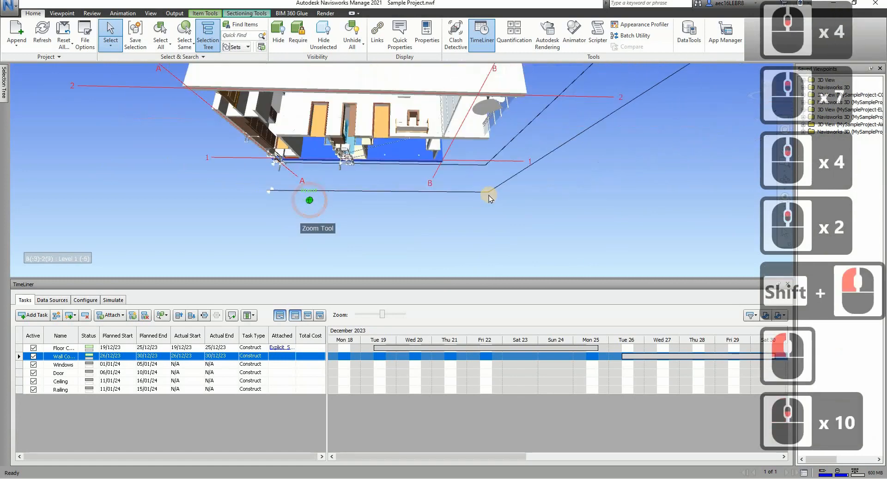
pyautogui.scroll(-4, 489, 196)
pyautogui.keyDown('shift'); pyautogui.moveTo(386, 199); pyautogui.dragTo(190, 170, button='middle'); pyautogui.keyUp('shift')
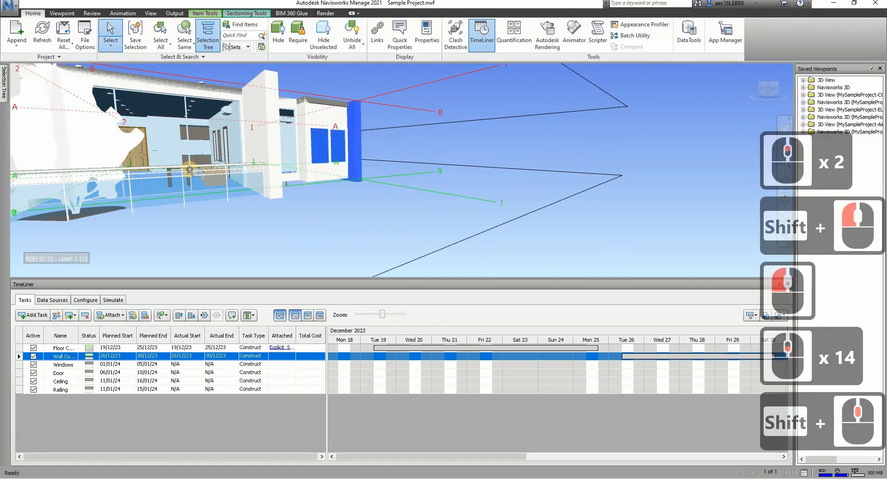
pyautogui.scroll(-4, 194, 171)
pyautogui.keyDown('ctrl'); pyautogui.moveTo(221, 172); pyautogui.dragTo(316, 169); pyautogui.keyUp('ctrl')
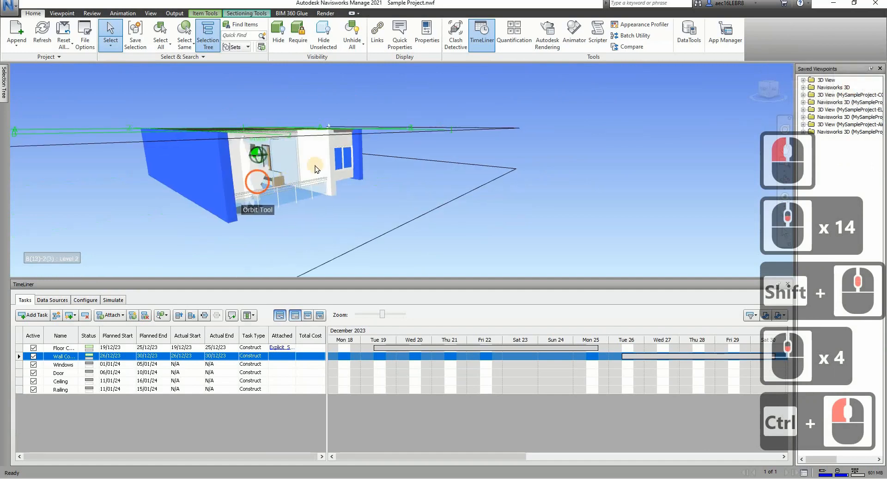
pyautogui.keyDown('shift'); pyautogui.moveTo(316, 169); pyautogui.dragTo(278, 174, button='middle'); pyautogui.keyUp('shift')
pyautogui.keyDown('ctrl'); pyautogui.moveTo(339, 199); pyautogui.dragTo(291, 187); pyautogui.keyUp('ctrl')
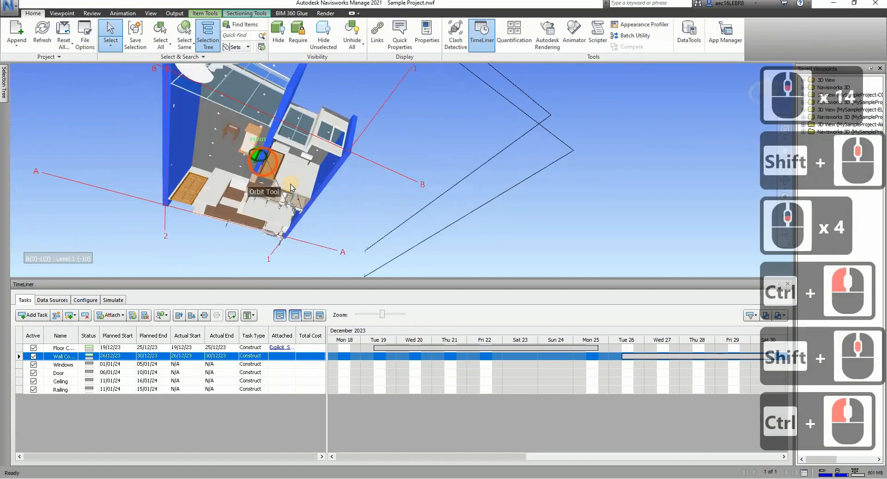
# - Add the interior cross wall and the walls around the front windows to the wall selection
pyautogui.keyDown('shift'); pyautogui.moveTo(291, 187); pyautogui.dragTo(292, 191, button='middle'); pyautogui.keyUp('shift')
pyautogui.scroll(1, 289, 184)
pyautogui.keyDown('ctrl'); pyautogui.click(296, 176); pyautogui.keyUp('ctrl')
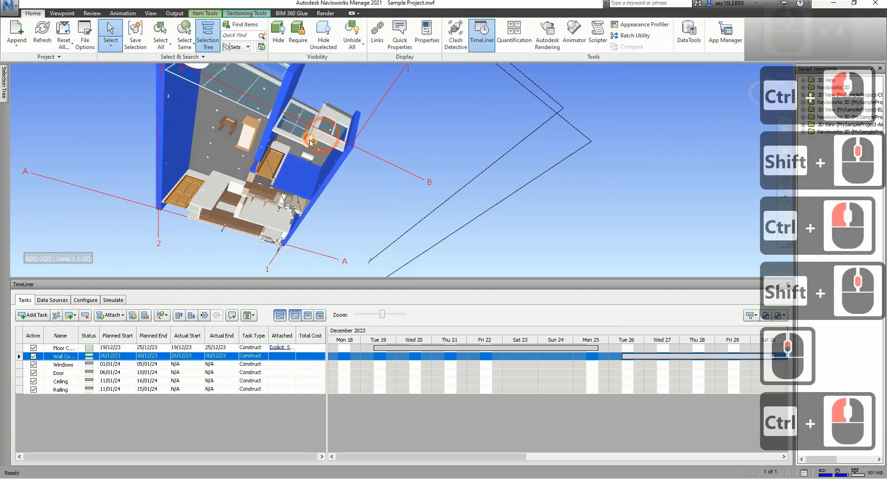
pyautogui.keyDown('ctrl'); pyautogui.click(295, 141); pyautogui.keyUp('ctrl')
pyautogui.keyDown('ctrl'); pyautogui.click(326, 131); pyautogui.keyUp('ctrl')
pyautogui.scroll(5, 316, 105)
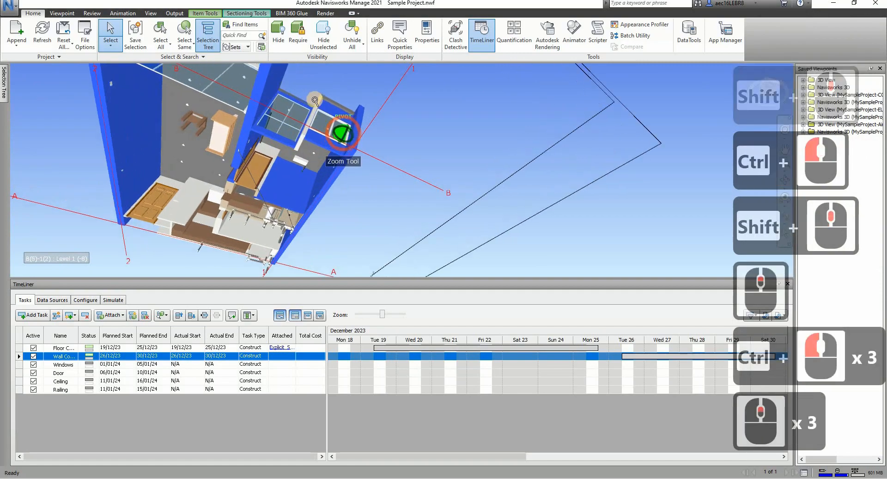
pyautogui.keyDown('ctrl'); pyautogui.click(315, 102); pyautogui.keyUp('ctrl')
# - Add the partition beside the entrance door and the long interior wall with door openings to the wall selection
pyautogui.moveTo(362, 143)
pyautogui.keyDown('shift'); pyautogui.mouseDown(button='middle')
pyautogui.moveTo(419, 156)
pyautogui.moveTo(369, 153)
pyautogui.mouseUp(button='middle'); pyautogui.keyUp('shift')
pyautogui.keyDown('shift'); pyautogui.moveTo(319, 207); pyautogui.dragTo(163, 175, button='middle'); pyautogui.keyUp('shift')
pyautogui.keyDown('ctrl'); pyautogui.click(134, 166); pyautogui.keyUp('ctrl')
pyautogui.keyDown('ctrl'); pyautogui.click(187, 185); pyautogui.keyUp('ctrl')
pyautogui.scroll(11, 281, 178)
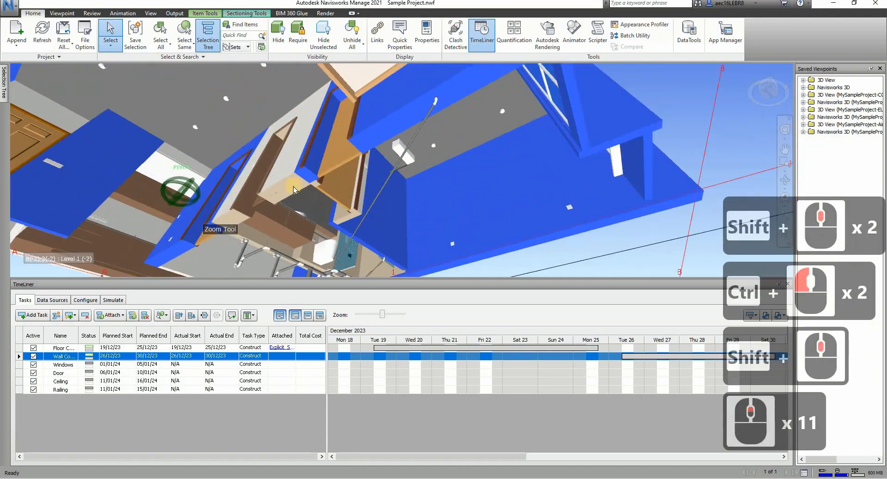
pyautogui.scroll(-8, 279, 174)
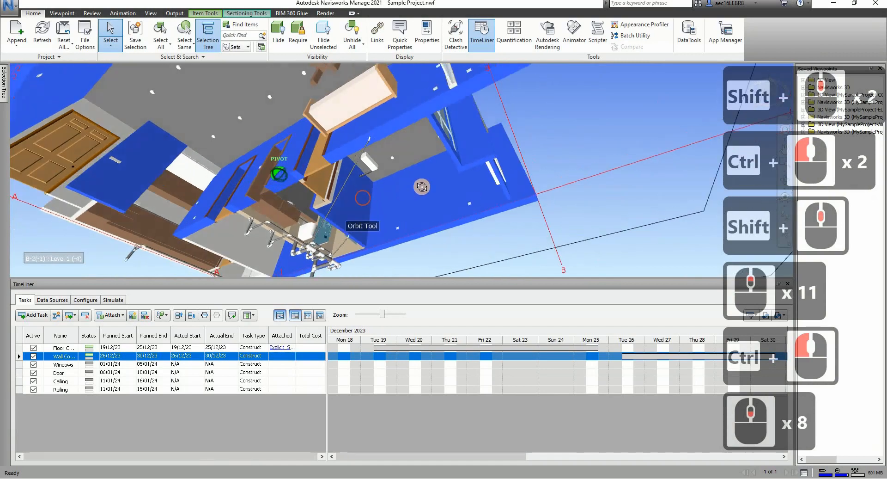
pyautogui.keyDown('ctrl'); pyautogui.click(154, 218); pyautogui.keyUp('ctrl')
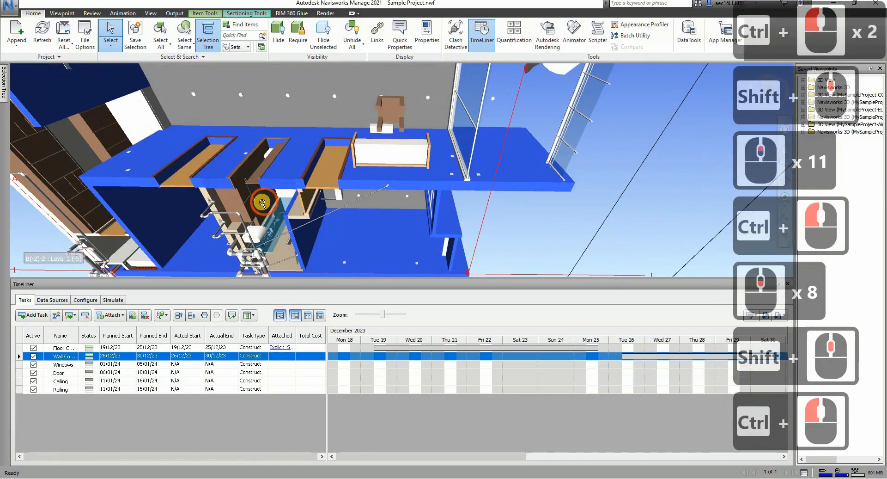
# - Add the large rear outer wall, the wall around the entrance door and the neighbouring interior walls to the selection
pyautogui.scroll(-4, 290, 199)
pyautogui.keyDown('shift'); pyautogui.moveTo(289, 198); pyautogui.dragTo(284, 149, button='middle'); pyautogui.keyUp('shift')
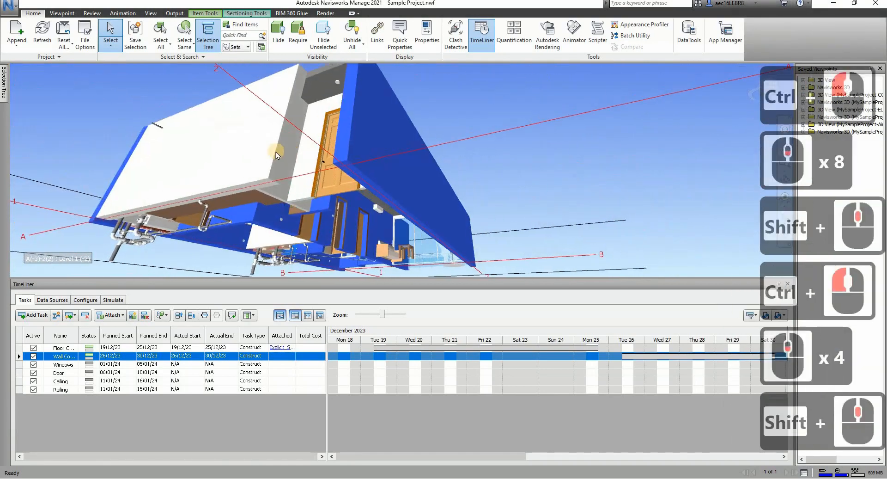
pyautogui.keyDown('ctrl'); pyautogui.click(298, 173); pyautogui.keyUp('ctrl')
pyautogui.keyDown('ctrl'); pyautogui.click(362, 175); pyautogui.keyUp('ctrl')
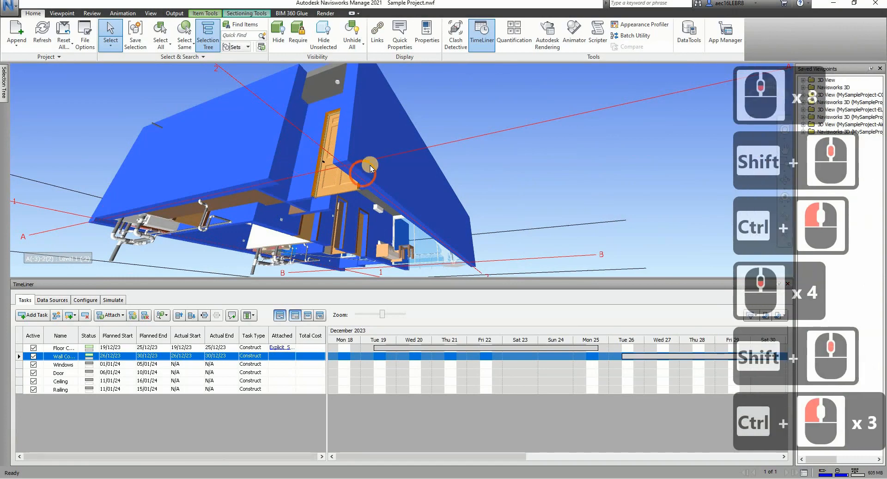
pyautogui.keyDown('shift'); pyautogui.moveTo(367, 157); pyautogui.dragTo(268, 219, button='middle'); pyautogui.keyUp('shift')
pyautogui.keyDown('ctrl'); pyautogui.click(412, 198); pyautogui.keyUp('ctrl')
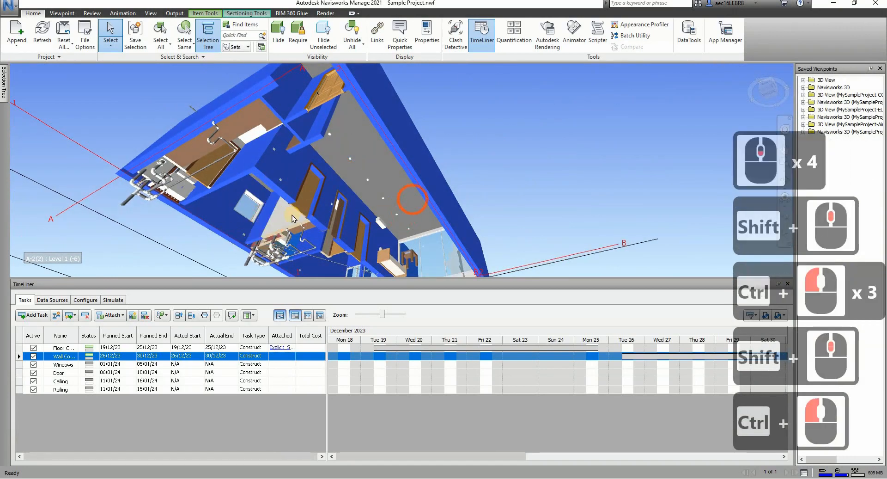
pyautogui.keyDown('ctrl'); pyautogui.click(434, 183); pyautogui.keyUp('ctrl')
# - Attach the selected walls to the Wall task and hide them in the model
pyautogui.keyDown('shift'); pyautogui.moveTo(357, 218); pyautogui.dragTo(161, 197, button='middle'); pyautogui.keyUp('shift')
pyautogui.keyDown('shift'); pyautogui.moveTo(471, 191); pyautogui.dragTo(407, 200, button='middle'); pyautogui.keyUp('shift')
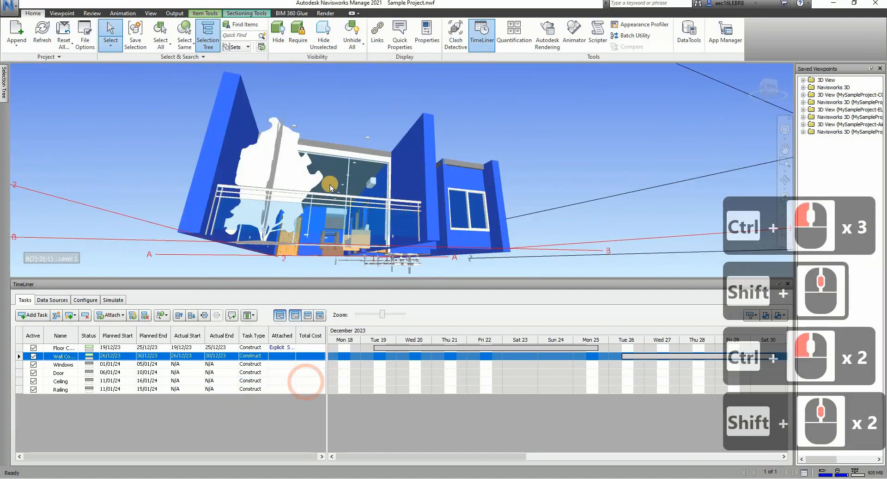
pyautogui.rightClick(284, 357)
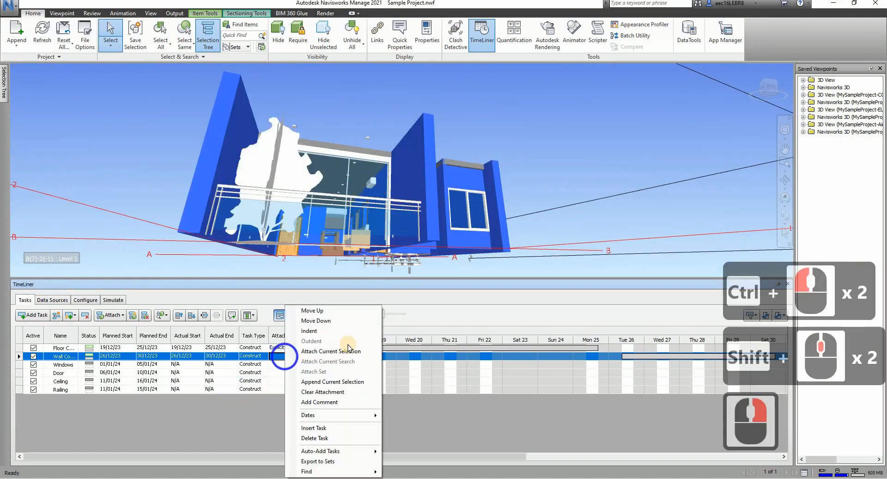
pyautogui.click(330, 352)
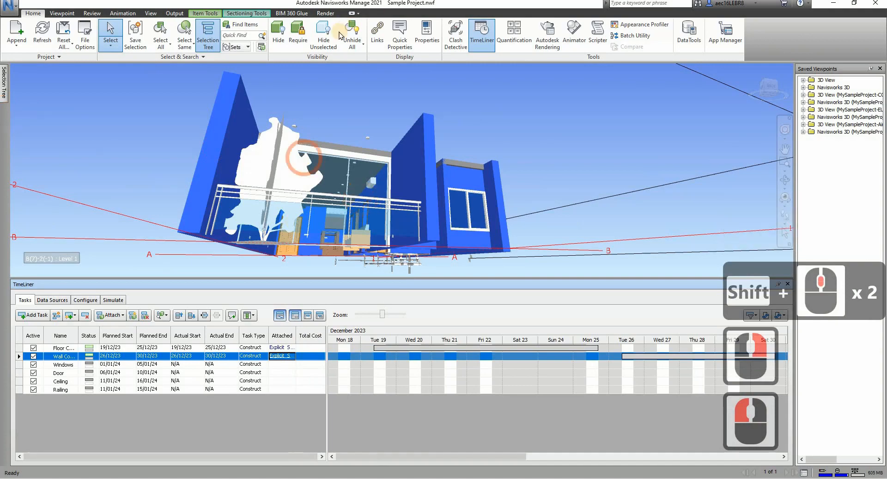
pyautogui.click(283, 33)
pyautogui.keyDown('shift'); pyautogui.moveTo(523, 140); pyautogui.dragTo(425, 156, button='middle'); pyautogui.keyUp('shift')
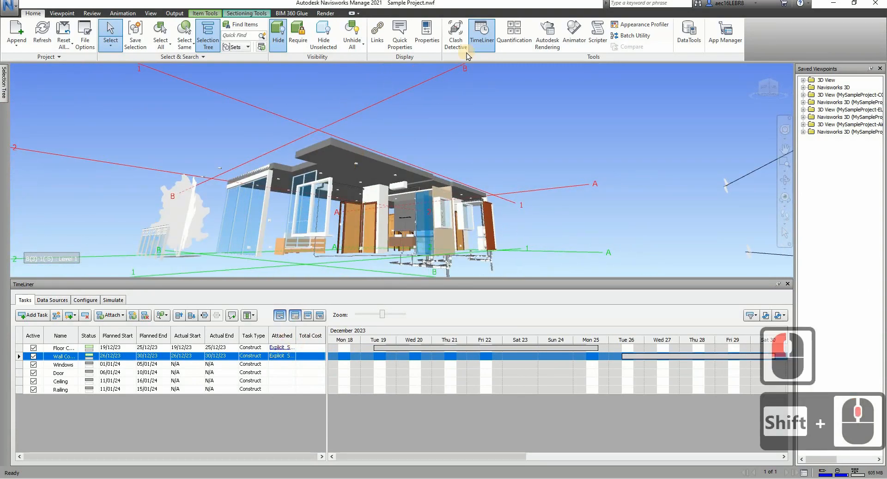
# - Select the slabs attached to the Floor task and unhide all model items
pyautogui.click(306, 347)
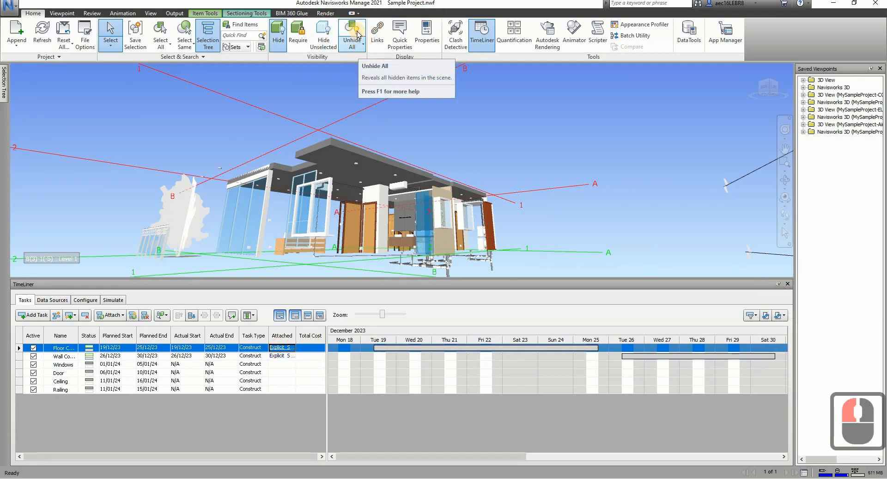
pyautogui.click(360, 44)
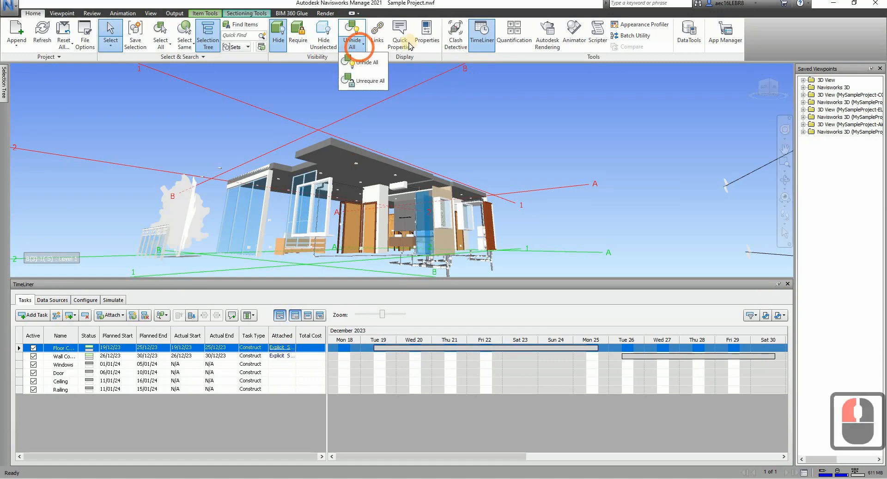
pyautogui.click(346, 31)
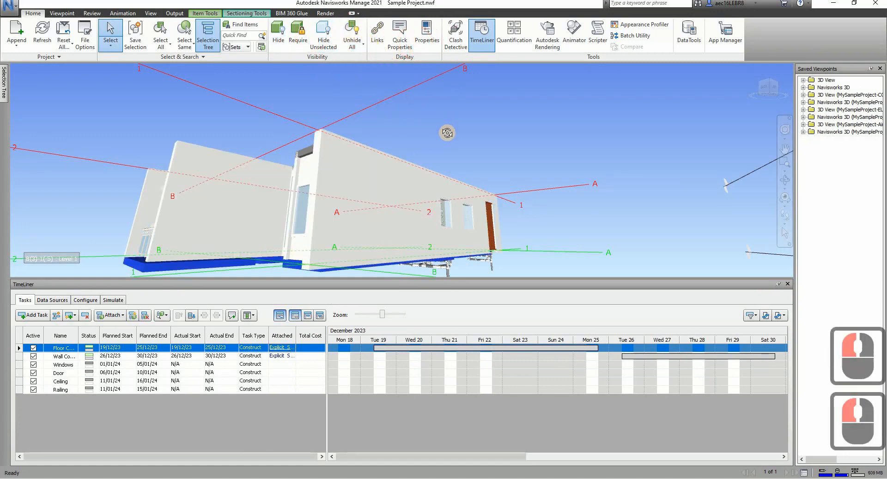
# - Add the large dark slab on top of the building's balcony wing to the floor slab selection
pyautogui.moveTo(446, 120)
pyautogui.keyDown('shift'); pyautogui.mouseDown(button='middle')
pyautogui.moveTo(445, 140)
pyautogui.moveTo(387, 98)
pyautogui.mouseUp(button='middle'); pyautogui.keyUp('shift')
pyautogui.scroll(3, 388, 99)
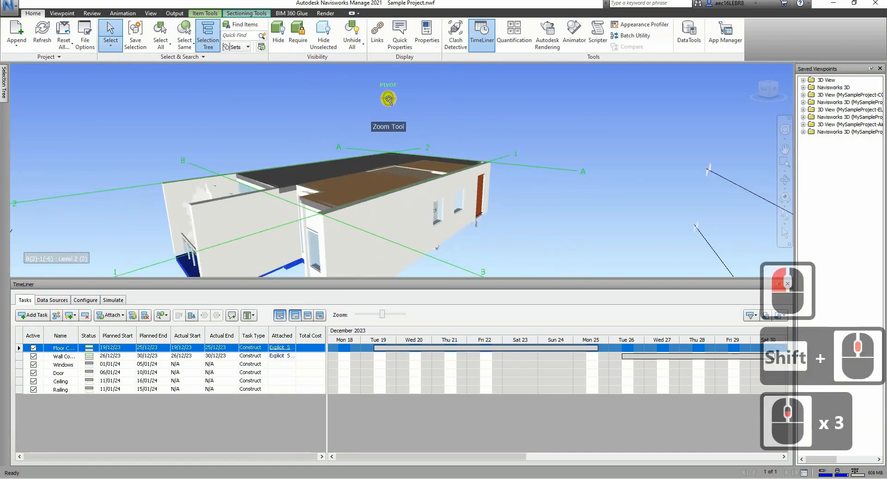
pyautogui.scroll(-4, 387, 100)
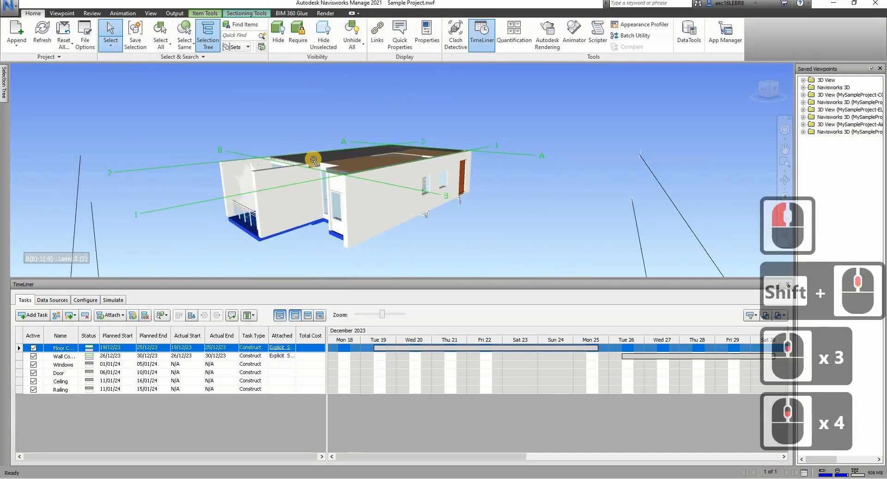
pyautogui.scroll(4, 317, 155)
pyautogui.scroll(4, 317, 156)
pyautogui.keyDown('ctrl'); pyautogui.click(355, 153); pyautogui.keyUp('ctrl')
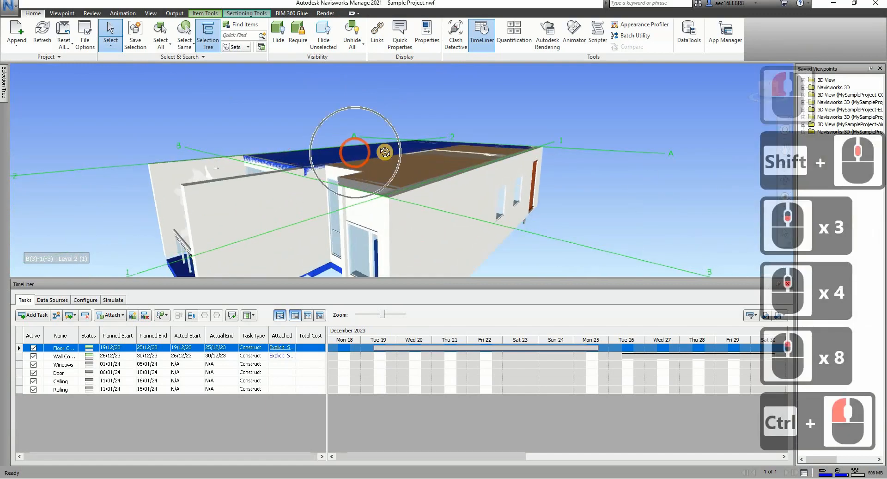
# - Add the front, rear and middle brown slabs on top of the adjoining wing to the selection
pyautogui.keyDown('shift'); pyautogui.moveTo(384, 151); pyautogui.dragTo(395, 171, button='middle'); pyautogui.keyUp('shift')
pyautogui.keyDown('ctrl'); pyautogui.click(394, 171); pyautogui.keyUp('ctrl')
pyautogui.keyDown('ctrl'); pyautogui.click(505, 135); pyautogui.keyUp('ctrl')
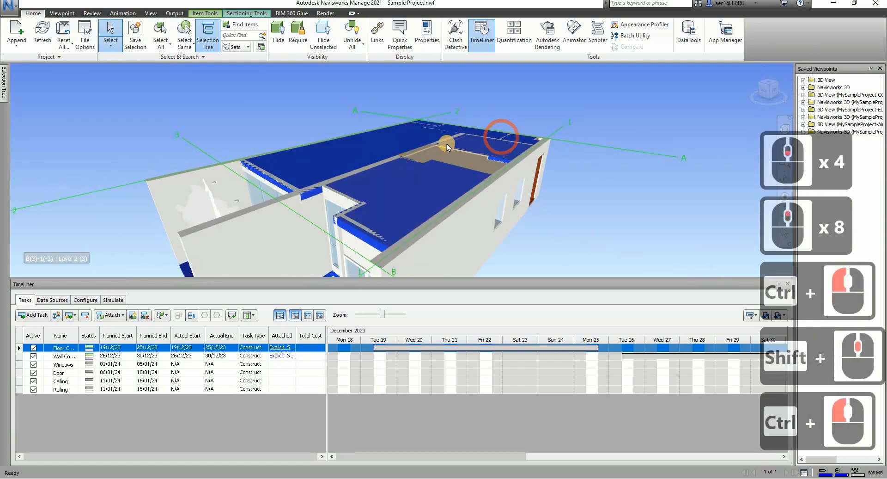
pyautogui.keyDown('shift'); pyautogui.moveTo(447, 147); pyautogui.dragTo(467, 172, button='middle'); pyautogui.keyUp('shift')
pyautogui.keyDown('ctrl'); pyautogui.click(467, 172); pyautogui.keyUp('ctrl')
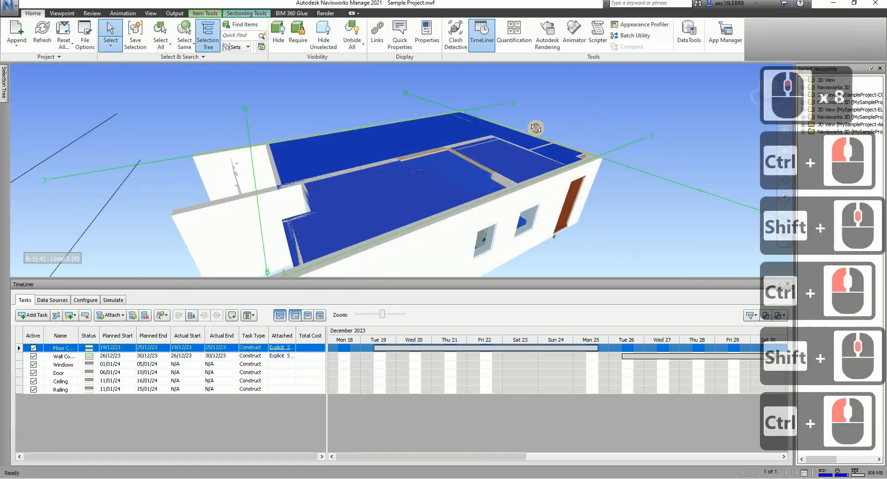
# - Attach the current selection of lower and upper slabs to the Floor task
pyautogui.keyDown('shift'); pyautogui.moveTo(536, 128); pyautogui.dragTo(630, 103, button='middle'); pyautogui.keyUp('shift')
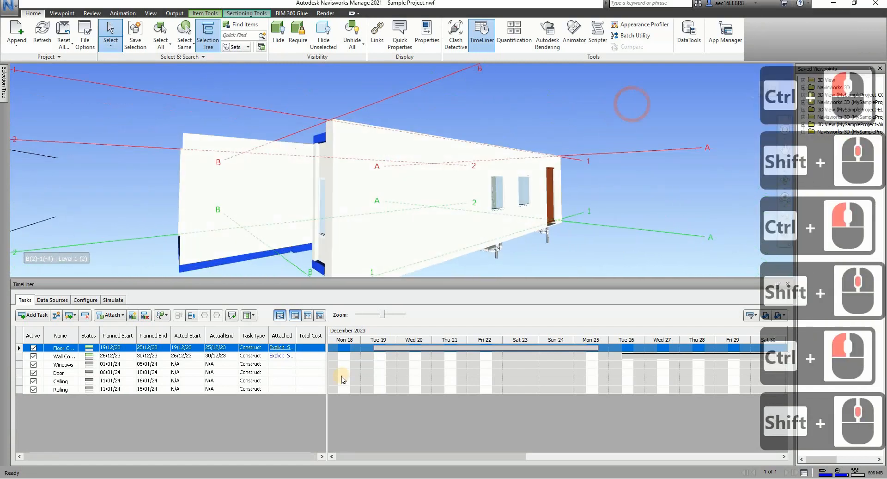
pyautogui.rightClick(287, 348)
pyautogui.click(347, 352)
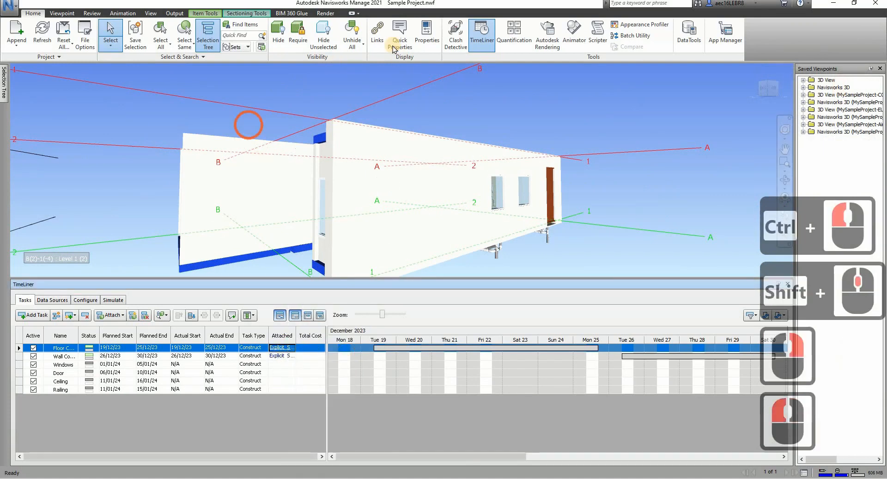
# - Select the walls attached to the Wall Construction task and hide them in the model
pyautogui.keyDown('shift'); pyautogui.moveTo(450, 144); pyautogui.dragTo(471, 109, button='middle'); pyautogui.keyUp('shift')
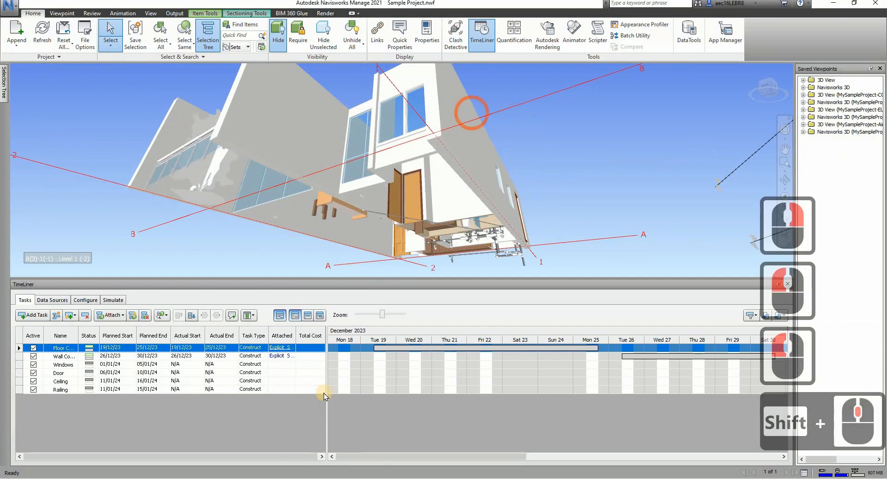
pyautogui.click(280, 360)
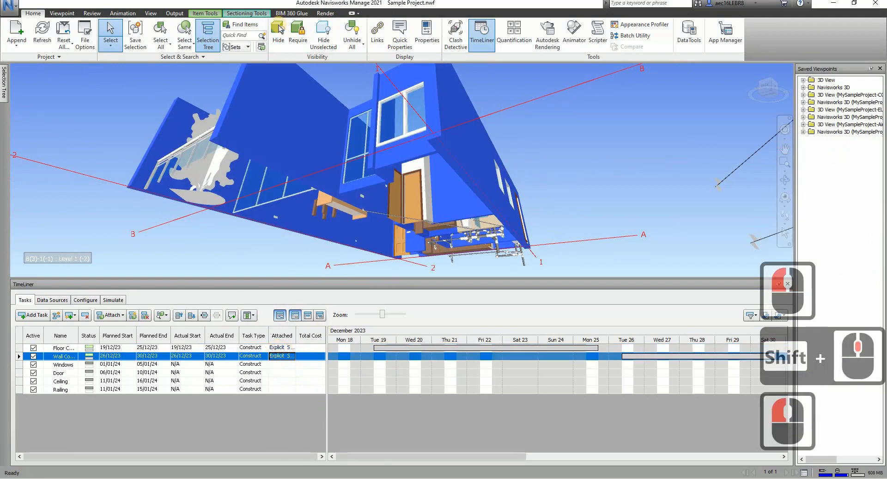
pyautogui.hotkey('ctrl', 'h')
# - Select the wall piece framing the large balcony glazing and add the narrow wall beside the brown interior doors
pyautogui.keyDown('shift'); pyautogui.moveTo(588, 148); pyautogui.dragTo(615, 153, button='middle'); pyautogui.keyUp('shift')
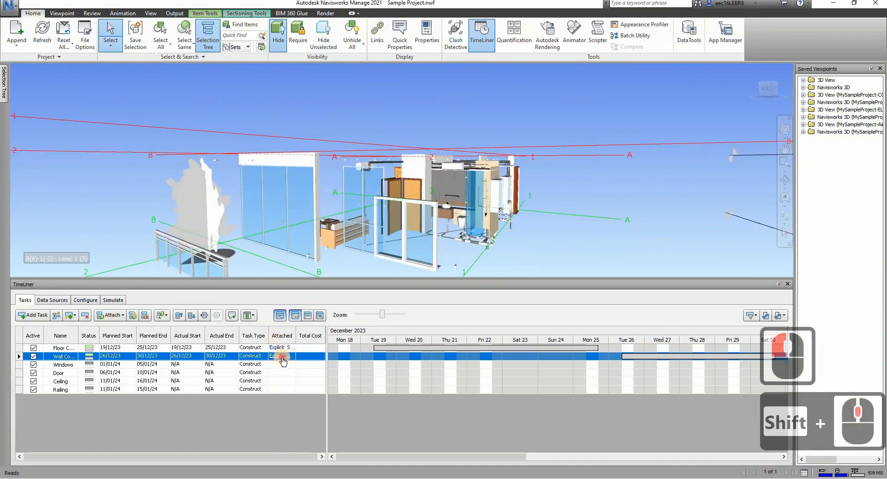
pyautogui.click(318, 147)
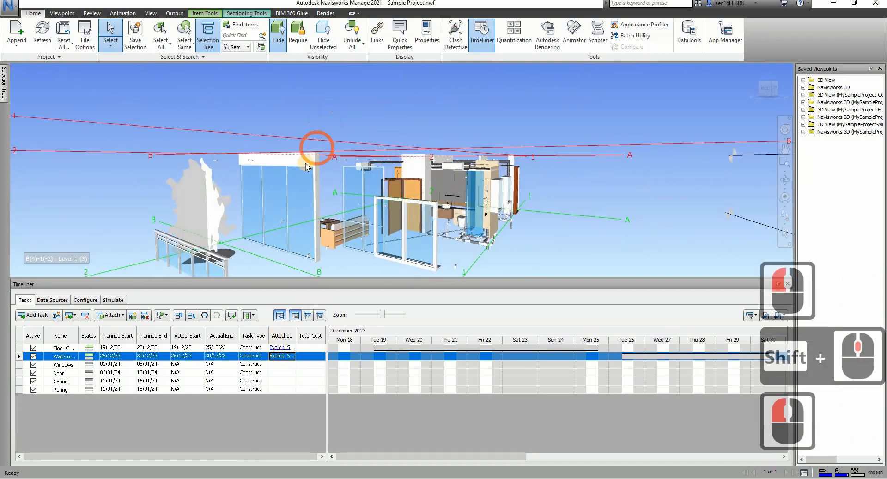
pyautogui.keyDown('ctrl'); pyautogui.click(476, 148); pyautogui.keyUp('ctrl')
pyautogui.scroll(8, 424, 165)
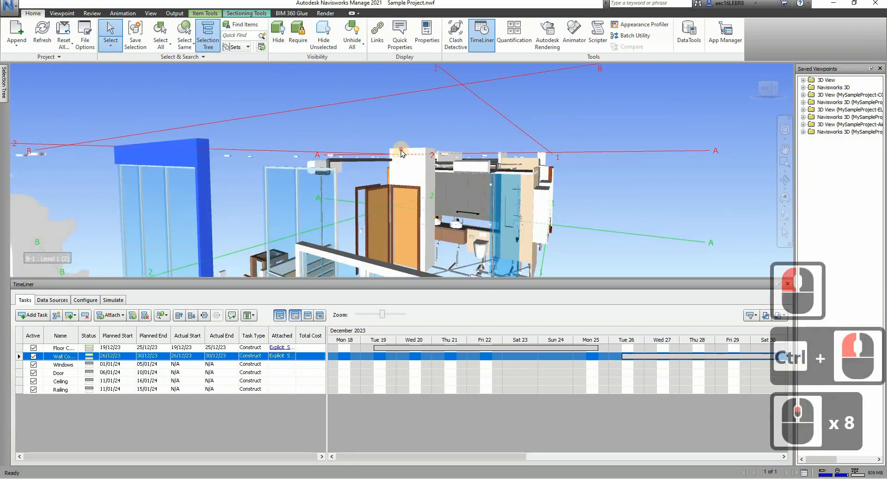
pyautogui.keyDown('ctrl'); pyautogui.click(457, 157); pyautogui.keyUp('ctrl')
pyautogui.keyDown('shift'); pyautogui.moveTo(458, 157); pyautogui.dragTo(409, 175, button='middle'); pyautogui.keyUp('shift')
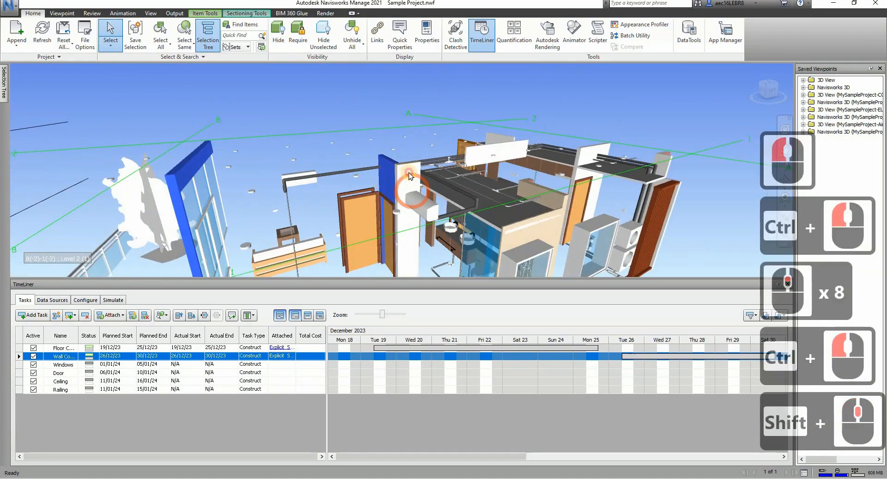
# - Add the wall near the louvred entrance door and the beige bathroom wall around the window to the selection
pyautogui.keyDown('ctrl'); pyautogui.click(517, 151); pyautogui.keyUp('ctrl')
pyautogui.keyDown('shift'); pyautogui.moveTo(517, 152); pyautogui.dragTo(449, 155, button='middle'); pyautogui.keyUp('shift')
pyautogui.keyDown('ctrl'); pyautogui.click(595, 150); pyautogui.keyUp('ctrl')
pyautogui.keyDown('ctrl'); pyautogui.click(519, 162); pyautogui.keyUp('ctrl')
pyautogui.scroll(-5, 450, 155)
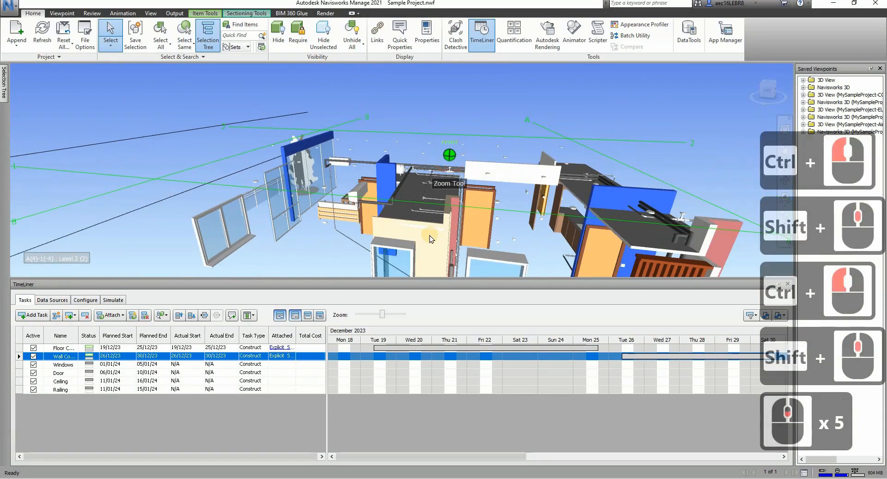
pyautogui.keyDown('ctrl'); pyautogui.click(470, 232); pyautogui.keyUp('ctrl')
pyautogui.keyDown('shift'); pyautogui.moveTo(470, 232); pyautogui.dragTo(569, 229, button='middle'); pyautogui.keyUp('shift')
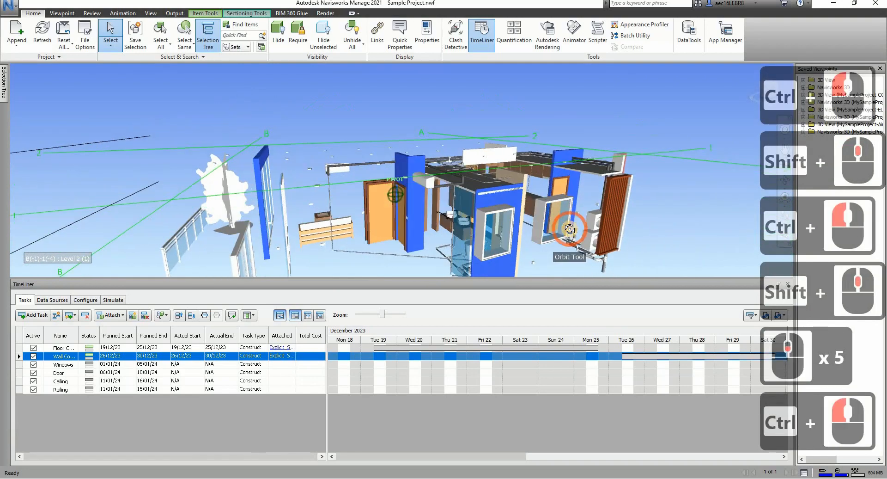
# - Add the remaining wall pieces behind the bathroom and beside the louvred entrance door to the wall selection
pyautogui.scroll(7, 553, 214)
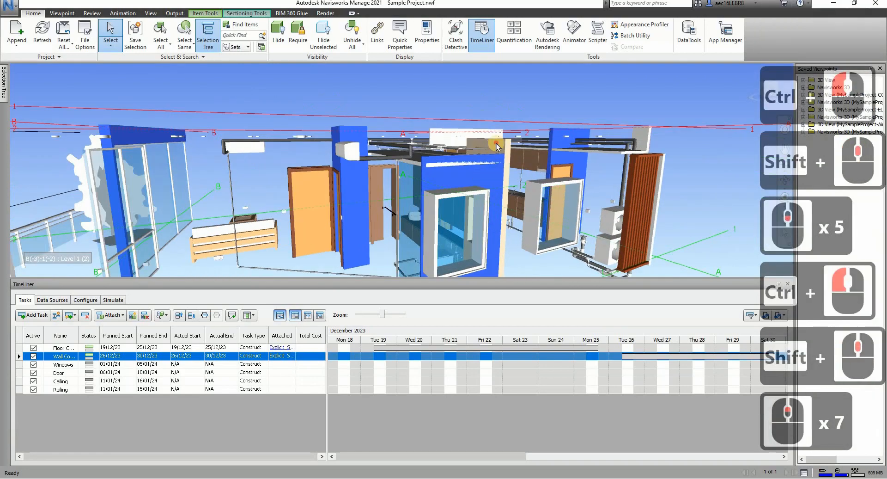
pyautogui.keyDown('ctrl'); pyautogui.click(584, 147); pyautogui.keyUp('ctrl')
pyautogui.keyDown('shift'); pyautogui.moveTo(584, 147); pyautogui.dragTo(518, 193, button='middle'); pyautogui.keyUp('shift')
pyautogui.keyDown('ctrl'); pyautogui.click(693, 162); pyautogui.keyUp('ctrl')
pyautogui.scroll(-20, 510, 183)
pyautogui.scroll(12, 510, 182)
pyautogui.keyDown('ctrl'); pyautogui.click(531, 171); pyautogui.keyUp('ctrl')
pyautogui.scroll(3, 571, 196)
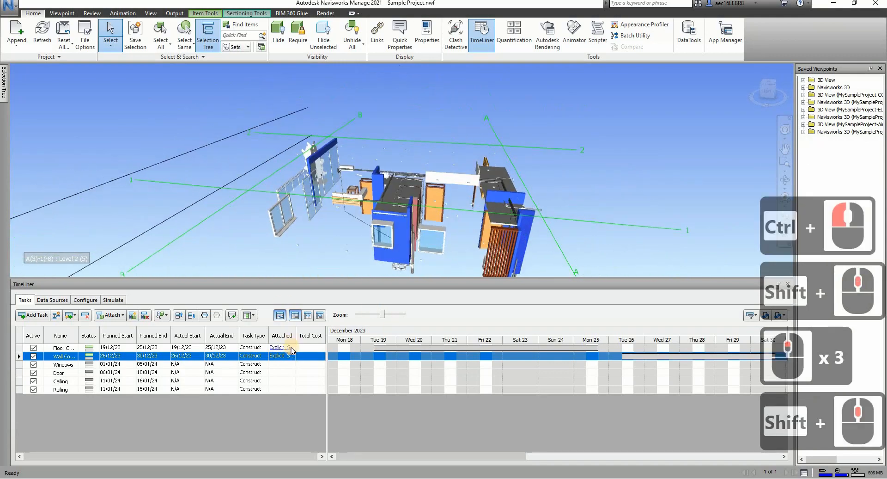
# - Append the current wall selection to the Wall Construction task, then select and hide all of its attached walls
pyautogui.rightClick(311, 381)
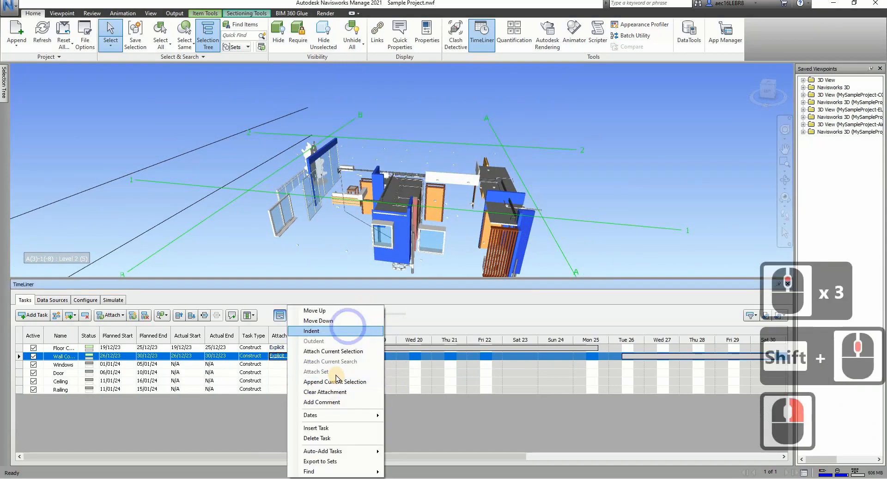
pyautogui.click(274, 222)
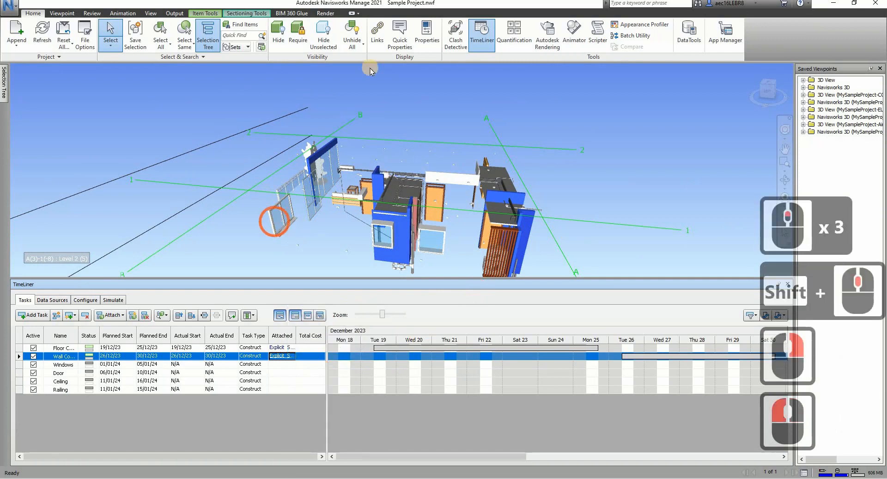
pyautogui.click(279, 31)
pyautogui.click(279, 32)
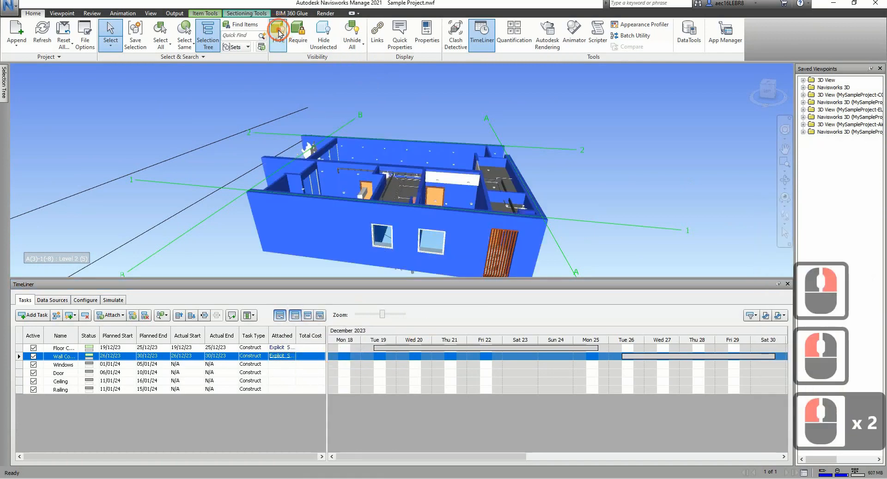
pyautogui.click(279, 31)
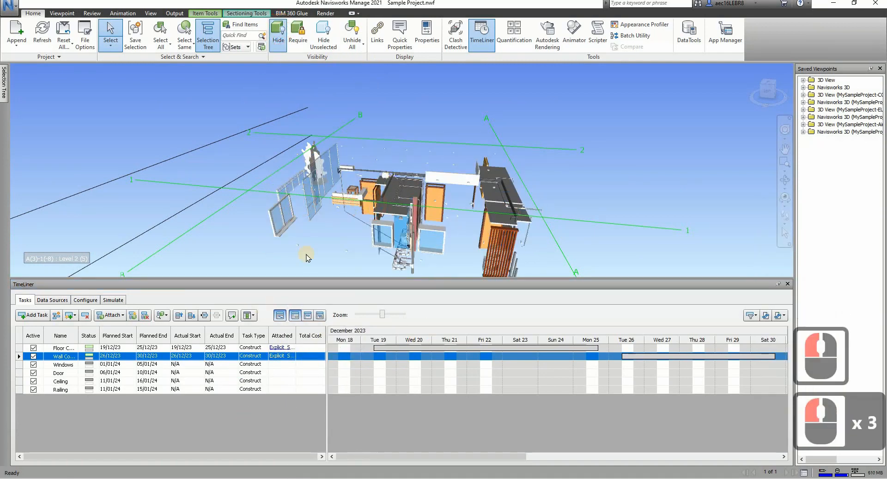
# - Make Windows the current task and select the front window and the large balcony glazing
pyautogui.click(267, 363)
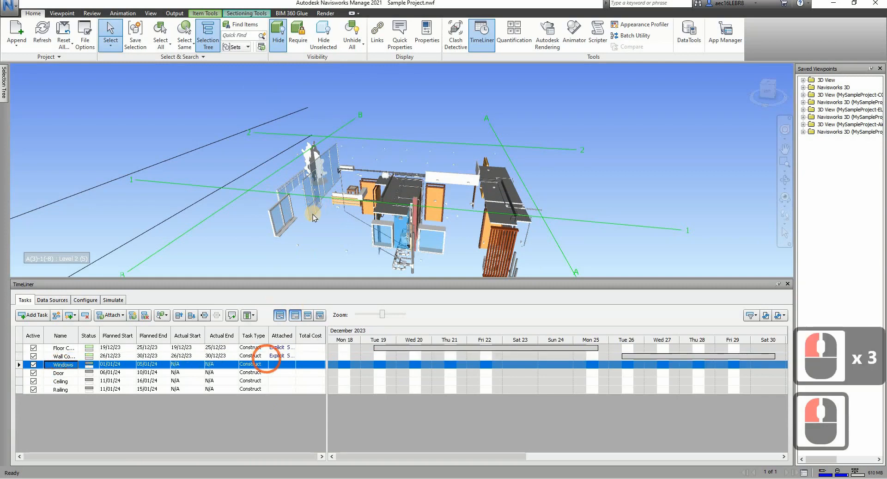
pyautogui.keyDown('shift'); pyautogui.moveTo(303, 241); pyautogui.dragTo(470, 241, button='middle'); pyautogui.keyUp('shift')
pyautogui.keyDown('ctrl'); pyautogui.click(277, 172); pyautogui.keyUp('ctrl')
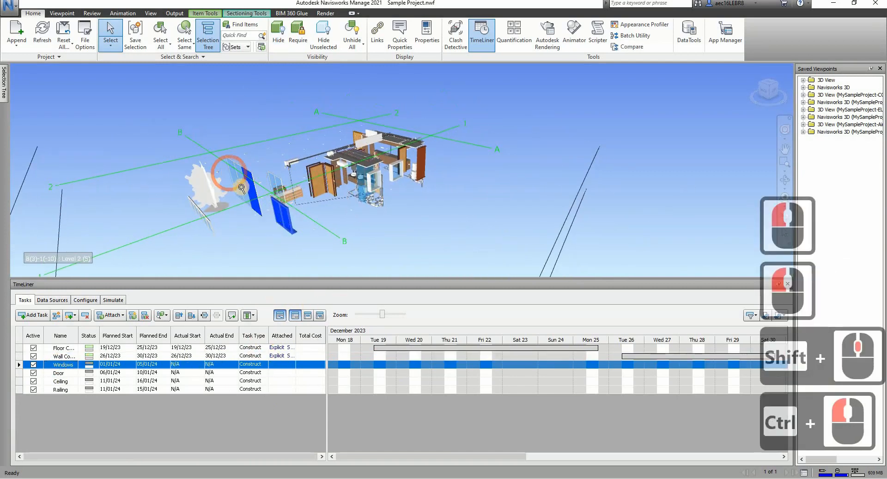
pyautogui.scroll(7, 241, 188)
pyautogui.keyDown('ctrl'); pyautogui.click(240, 166); pyautogui.keyUp('ctrl')
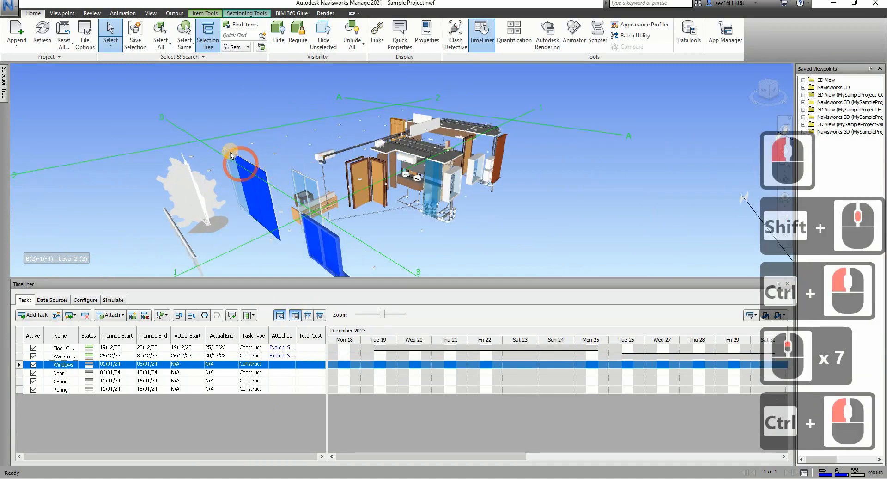
pyautogui.keyDown('ctrl'); pyautogui.click(252, 167); pyautogui.keyUp('ctrl')
pyautogui.scroll(3, 280, 248)
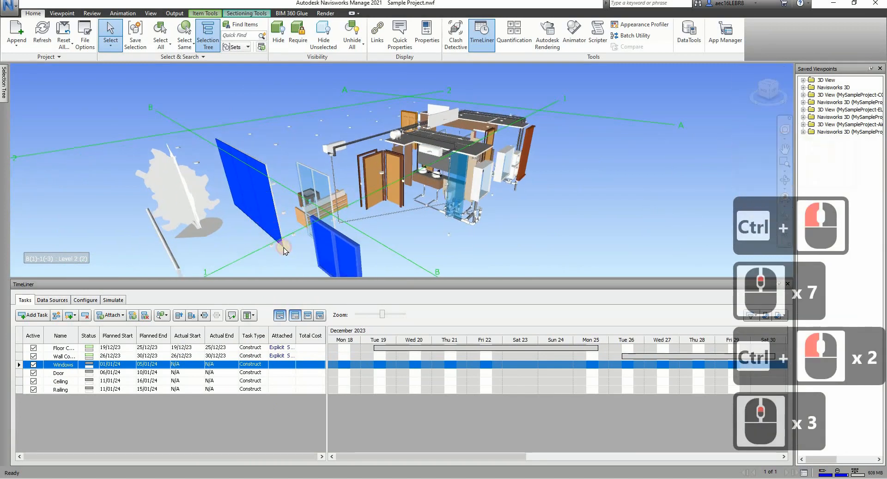
pyautogui.keyDown('ctrl'); pyautogui.click(270, 198); pyautogui.keyUp('ctrl')
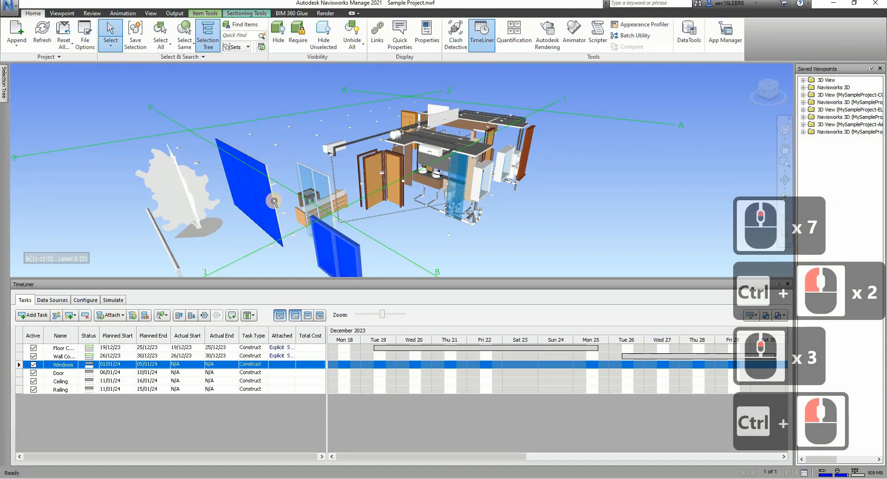
# - Try to add the top edge of the large balcony glazing to the selection using Select Box
pyautogui.scroll(9, 274, 202)
pyautogui.keyDown('ctrl'); pyautogui.click(309, 139); pyautogui.keyUp('ctrl')
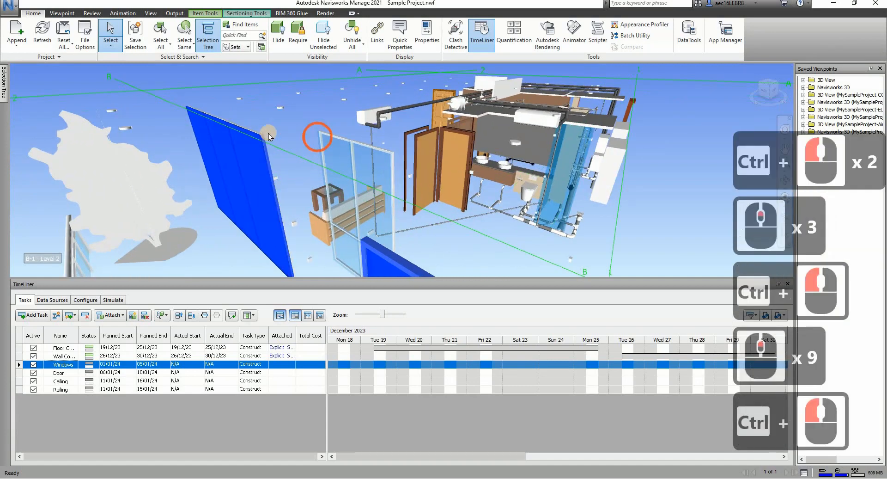
pyautogui.scroll(5, 271, 135)
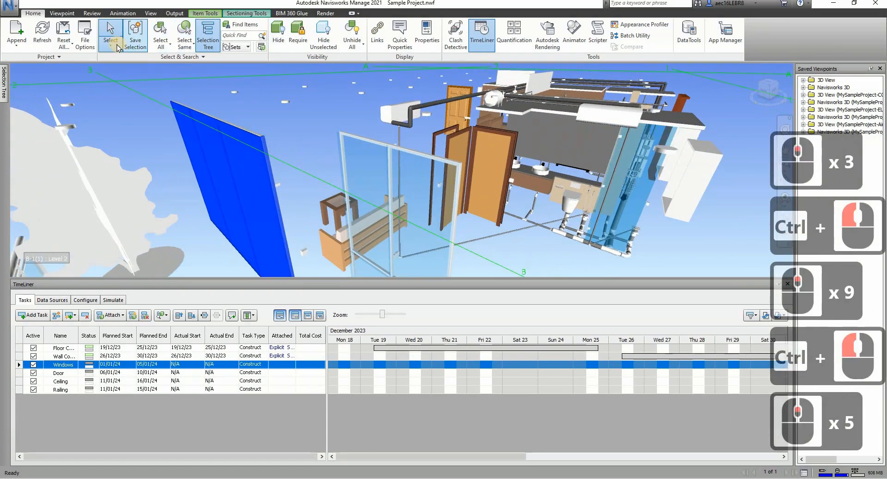
pyautogui.click(119, 48)
pyautogui.click(125, 80)
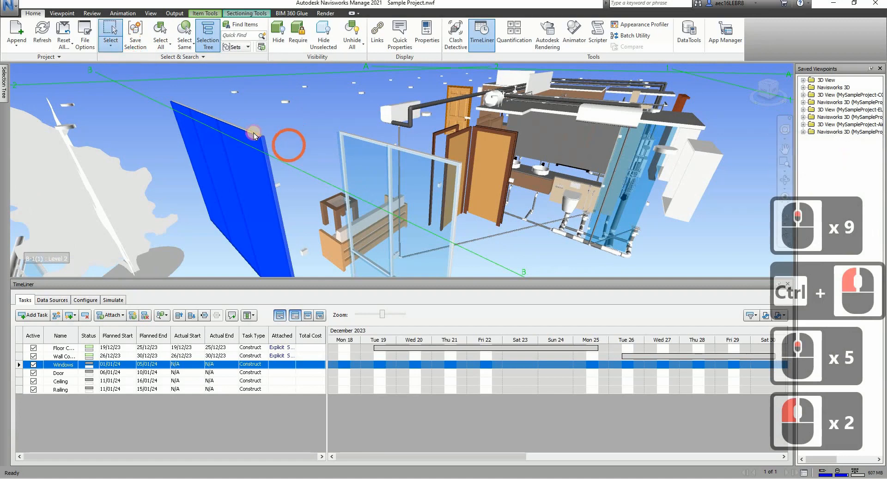
pyautogui.keyDown('ctrl'); pyautogui.click(313, 137); pyautogui.keyUp('ctrl')
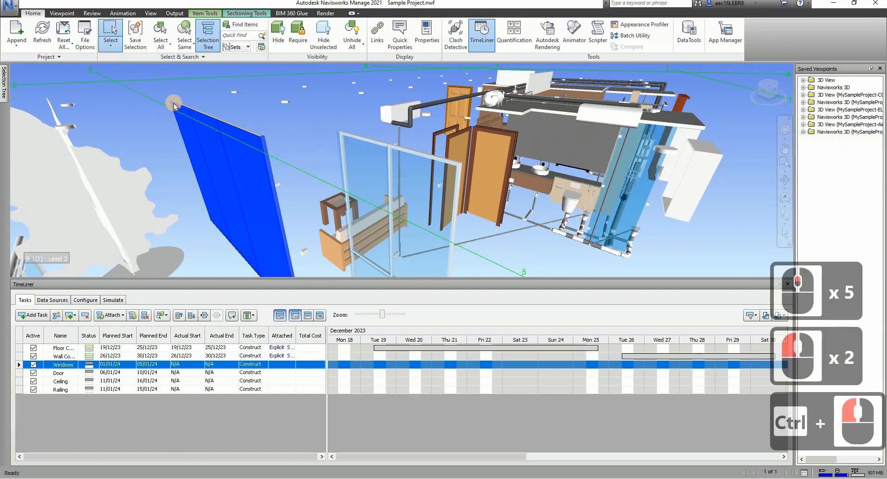
pyautogui.keyDown('ctrl'); pyautogui.click(237, 121); pyautogui.keyUp('ctrl')
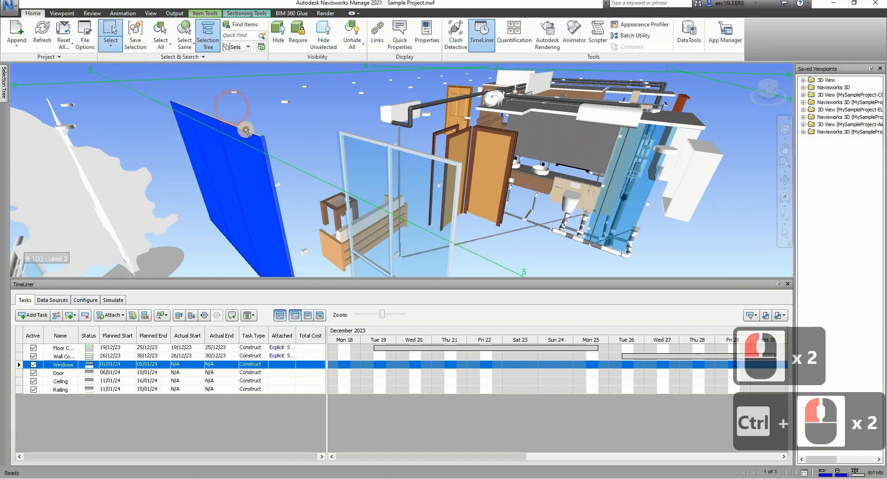
# - Box-select the area around the upper part of the large balcony glazing from closer up
pyautogui.scroll(6, 236, 119)
pyautogui.keyDown('ctrl'); pyautogui.click(117, 48); pyautogui.keyUp('ctrl')
pyautogui.keyDown('ctrl'); pyautogui.click(132, 81); pyautogui.keyUp('ctrl')
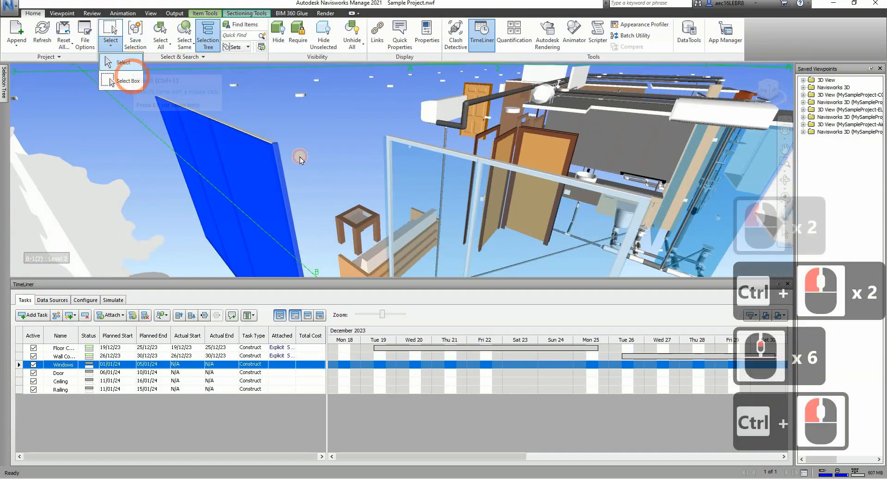
pyautogui.keyDown('ctrl'); pyautogui.moveTo(278, 150); pyautogui.dragTo(267, 145); pyautogui.keyUp('ctrl')
pyautogui.keyDown('ctrl'); pyautogui.moveTo(145, 96); pyautogui.dragTo(139, 91); pyautogui.keyUp('ctrl')
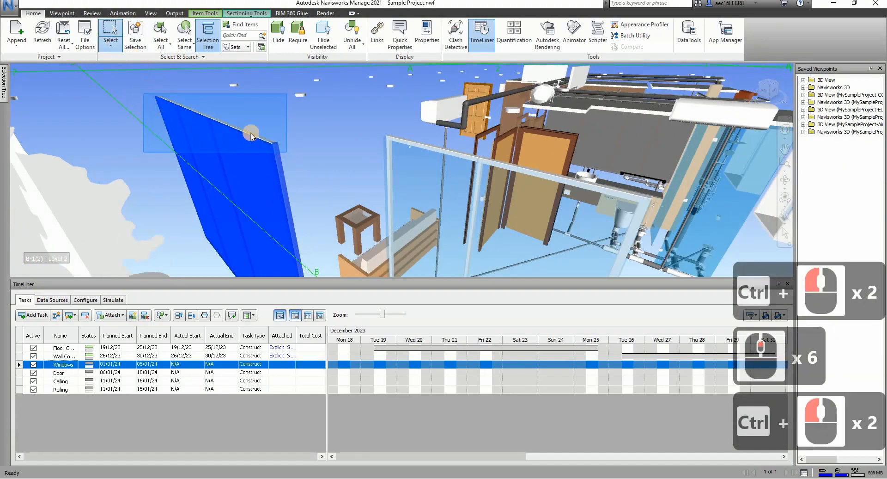
# - Return to the standard Select tool and clear the current selection
pyautogui.keyDown('shift'); pyautogui.moveTo(246, 139); pyautogui.dragTo(266, 139, button='middle'); pyautogui.keyUp('shift')
pyautogui.scroll(-4, 245, 177)
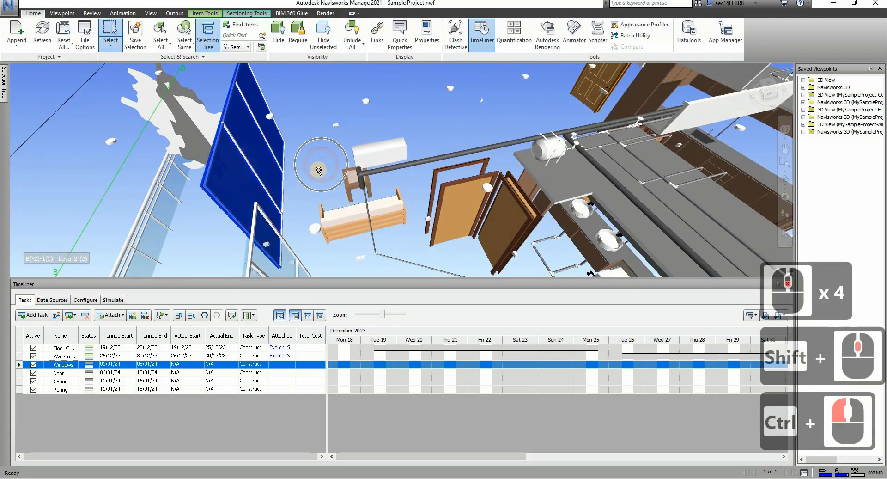
pyautogui.scroll(-2, 319, 169)
pyautogui.keyDown('shift'); pyautogui.moveTo(319, 170); pyautogui.dragTo(307, 104, button='middle'); pyautogui.keyUp('shift')
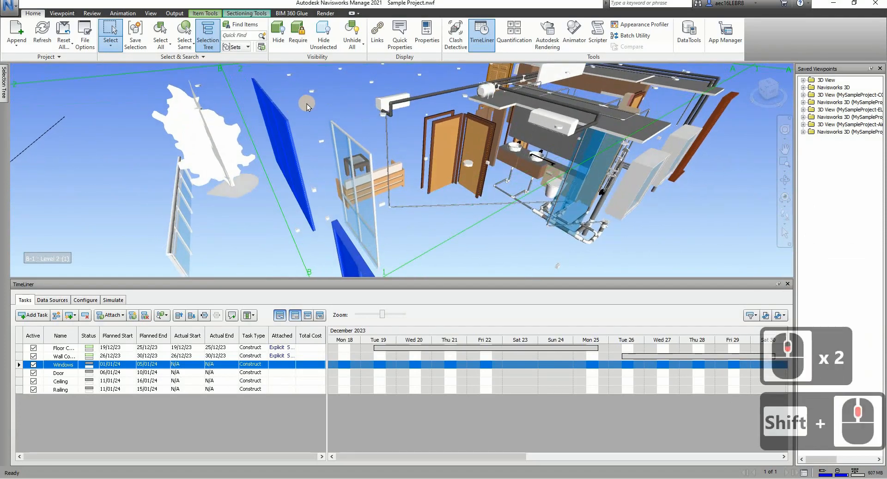
pyautogui.click(105, 64)
pyautogui.click(109, 51)
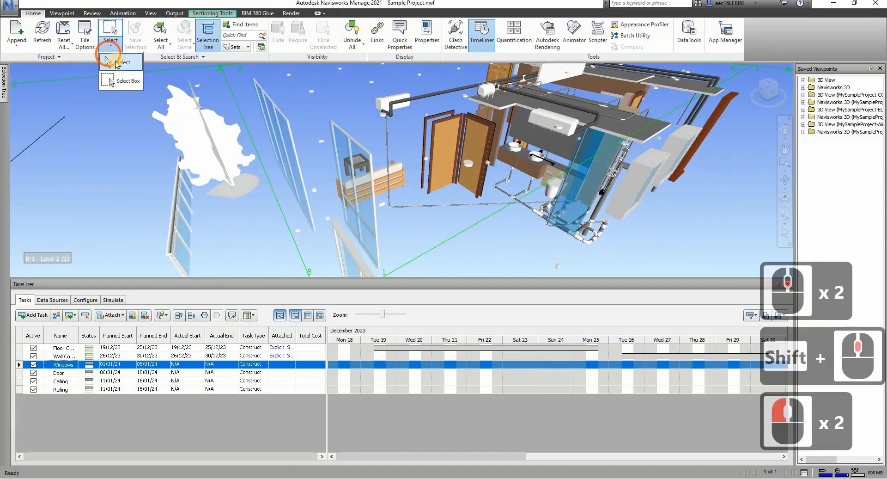
pyautogui.click(316, 90)
pyautogui.click(336, 92)
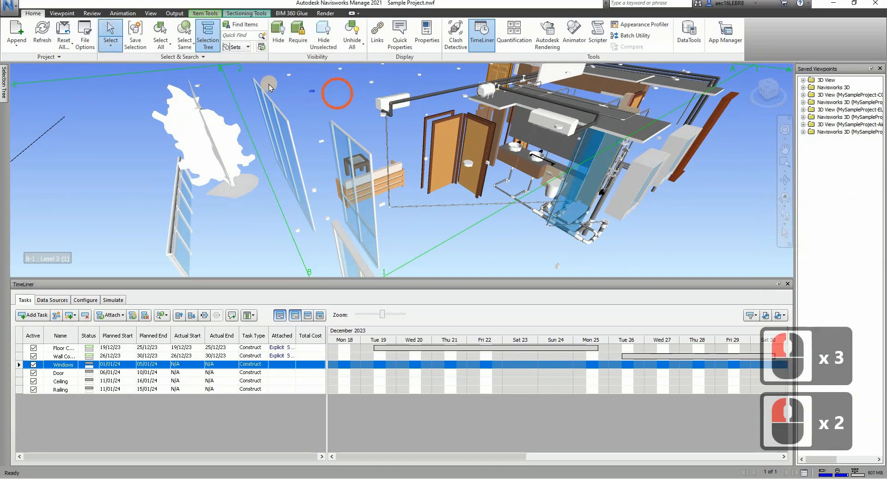
pyautogui.press('Escape')
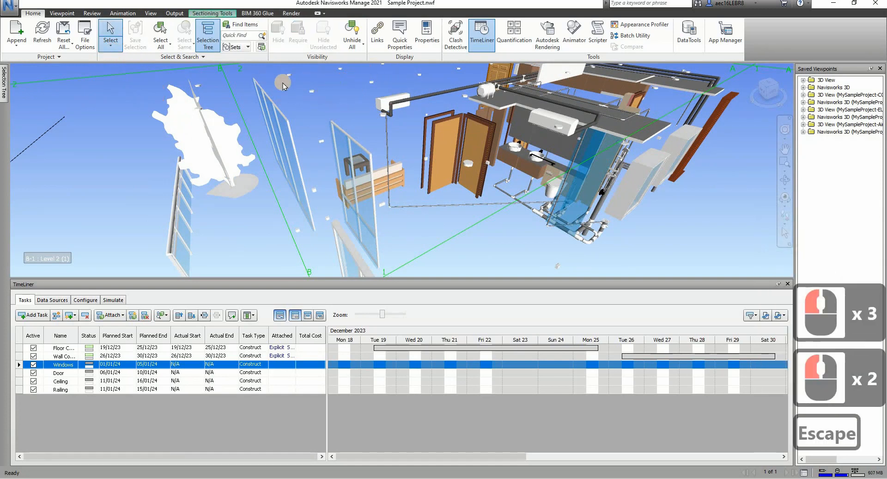
# - Set the selection resolution to File and hide the whole MySampleProject-ELECTRICAL.rvt model
pyautogui.click(206, 56)
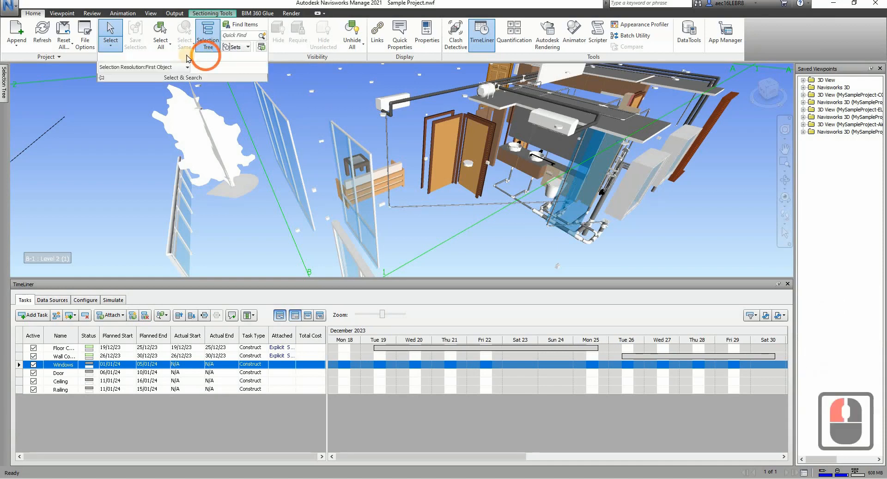
pyautogui.click(160, 67)
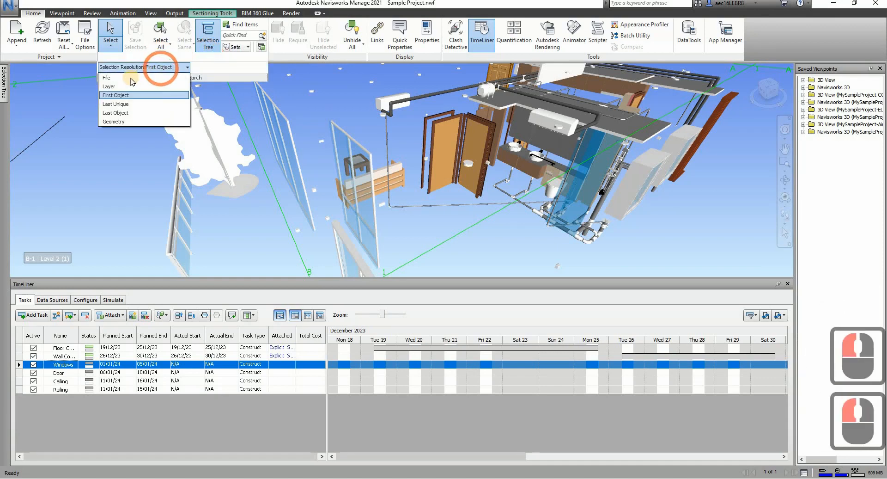
pyautogui.click(145, 79)
pyautogui.click(311, 91)
pyautogui.rightClick(311, 91)
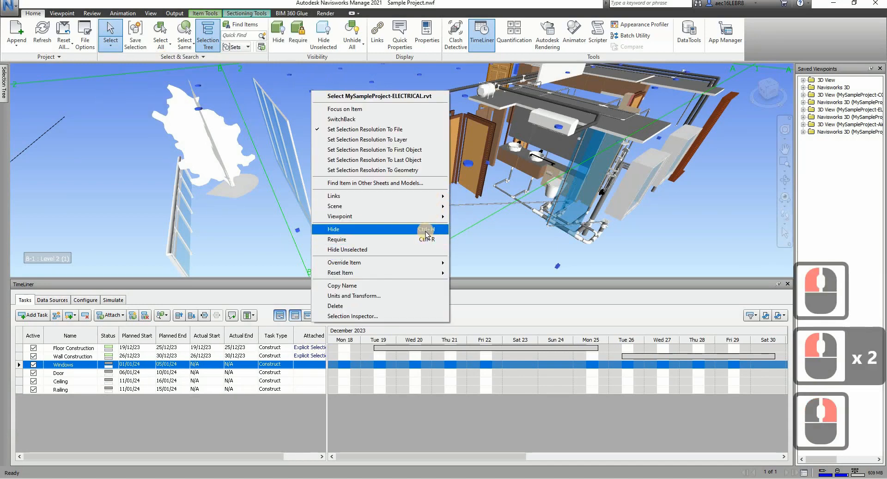
pyautogui.click(427, 229)
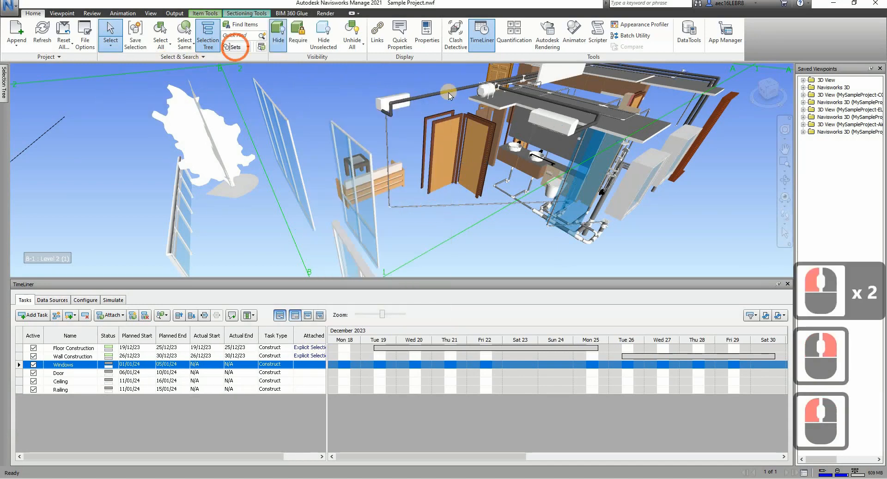
# - Hide the whole MySampleProject-Aircond Services.rvt model
pyautogui.click(387, 103)
pyautogui.rightClick(388, 101)
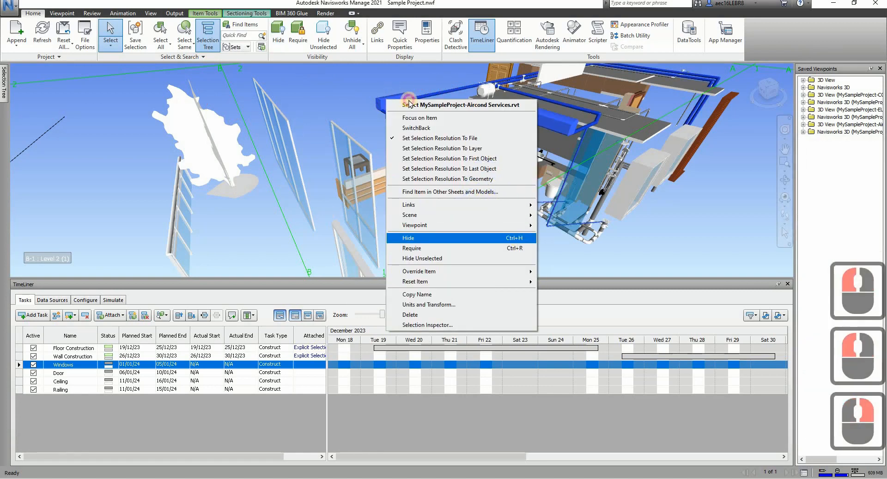
pyautogui.click(517, 238)
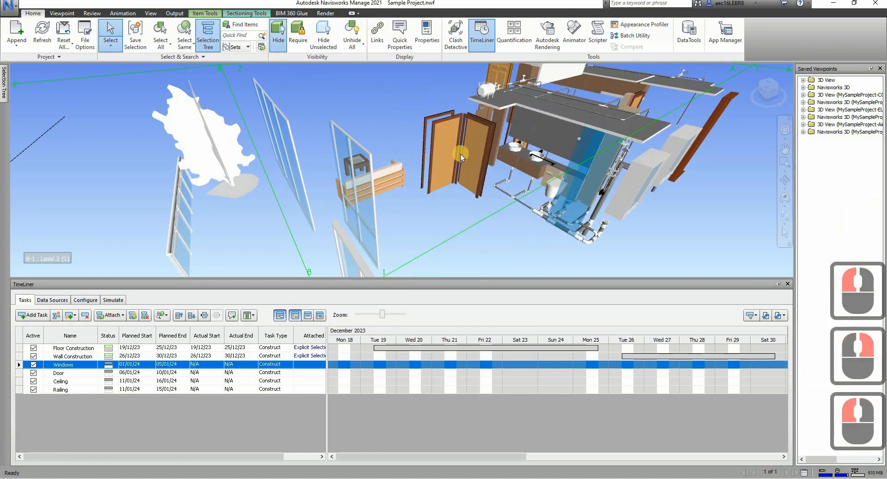
# - Hide the whole MySampleProject-COLD WATER AND SANITARY PIPING.rvt model
pyautogui.keyDown('shift'); pyautogui.moveTo(461, 154); pyautogui.dragTo(506, 85, button='middle'); pyautogui.keyUp('shift')
pyautogui.click(496, 84)
pyautogui.press('Escape')
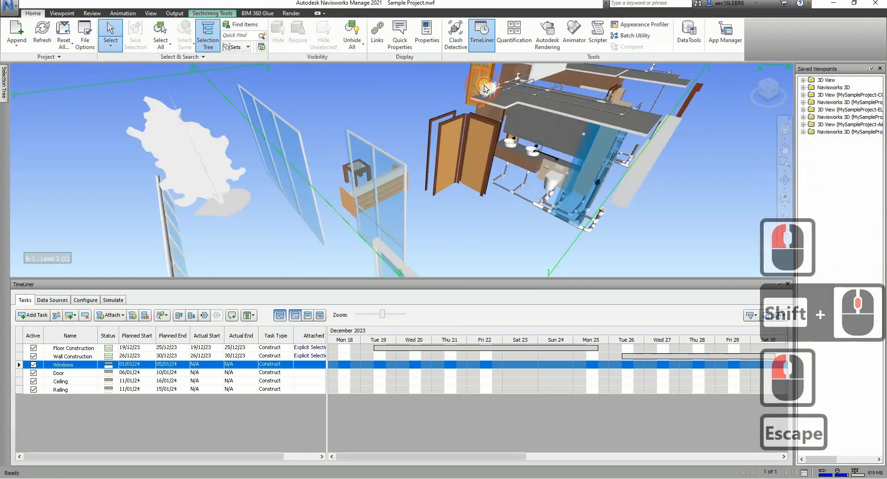
pyautogui.click(485, 88)
pyautogui.rightClick(485, 88)
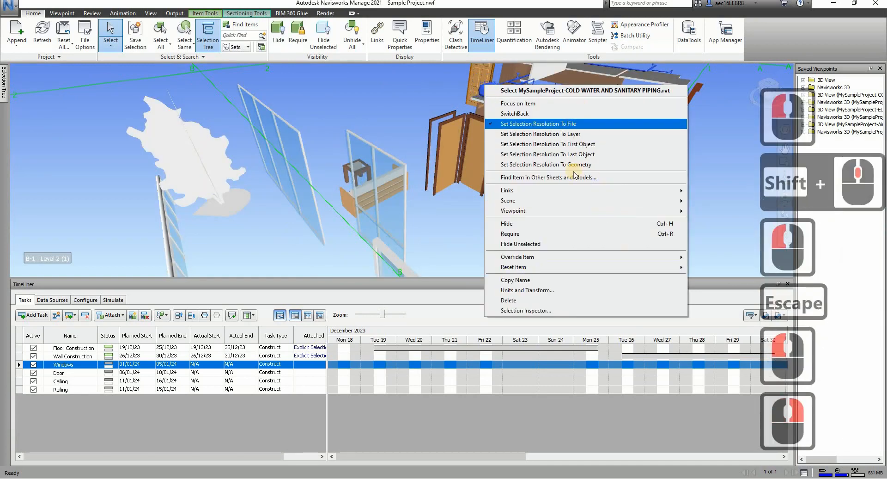
pyautogui.click(570, 224)
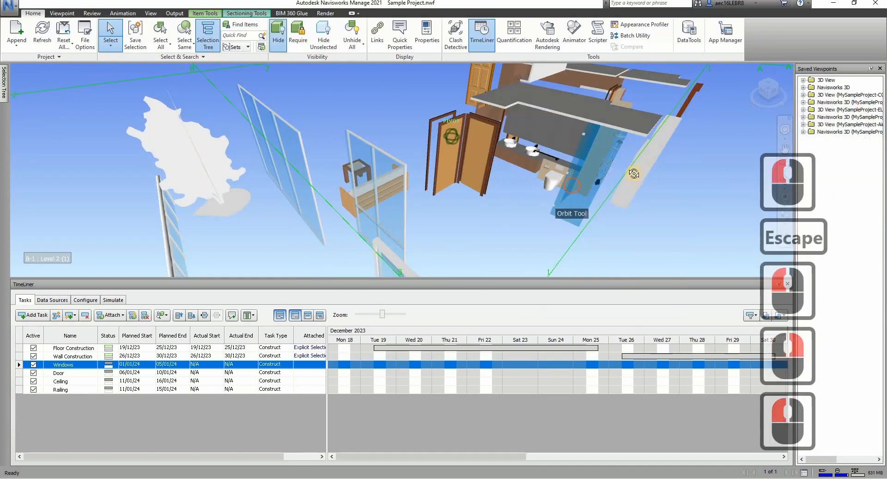
# - Clear the current selection and set the selection resolution to First Object
pyautogui.moveTo(573, 185); pyautogui.dragTo(607, 177)
pyautogui.keyDown('shift'); pyautogui.moveTo(607, 178); pyautogui.dragTo(614, 181, button='middle'); pyautogui.keyUp('shift')
pyautogui.keyDown('shift'); pyautogui.moveTo(395, 135); pyautogui.dragTo(330, 124, button='middle'); pyautogui.keyUp('shift')
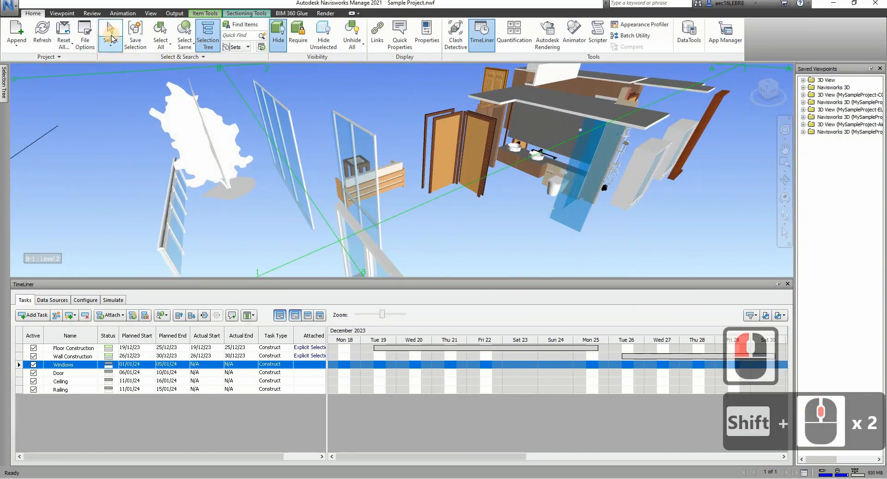
pyautogui.click(110, 47)
pyautogui.press('Escape')
pyautogui.click(202, 57)
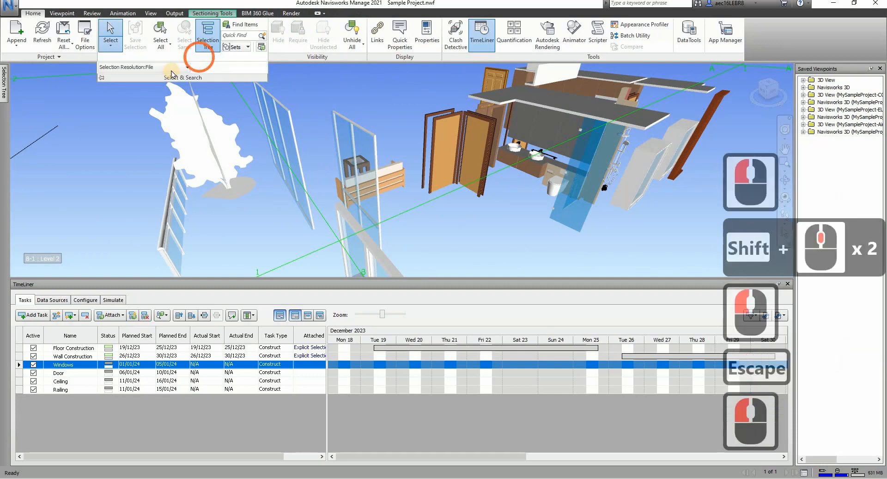
pyautogui.click(169, 68)
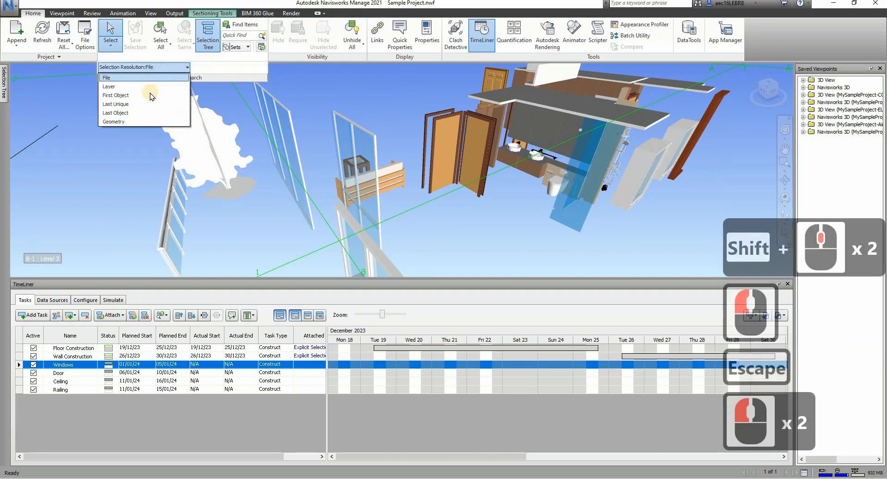
pyautogui.click(149, 97)
pyautogui.click(132, 59)
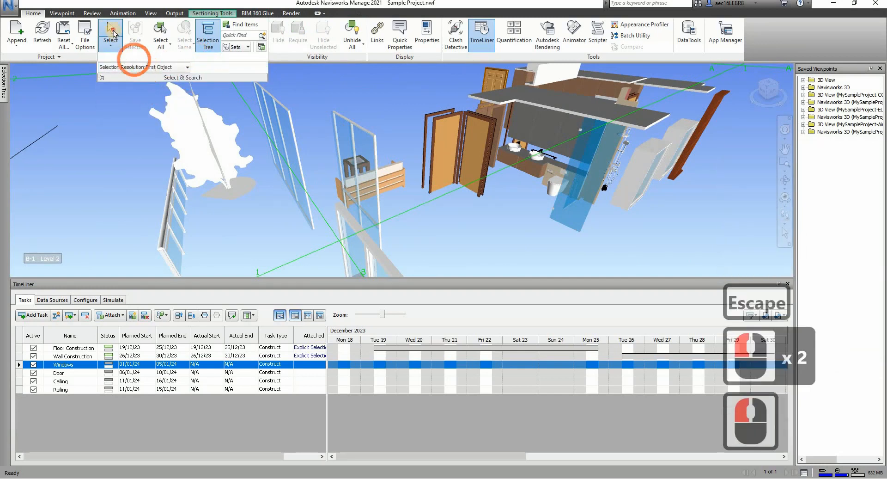
pyautogui.click(364, 94)
pyautogui.keyDown('shift'); pyautogui.moveTo(344, 113); pyautogui.dragTo(329, 114, button='middle'); pyautogui.keyUp('shift')
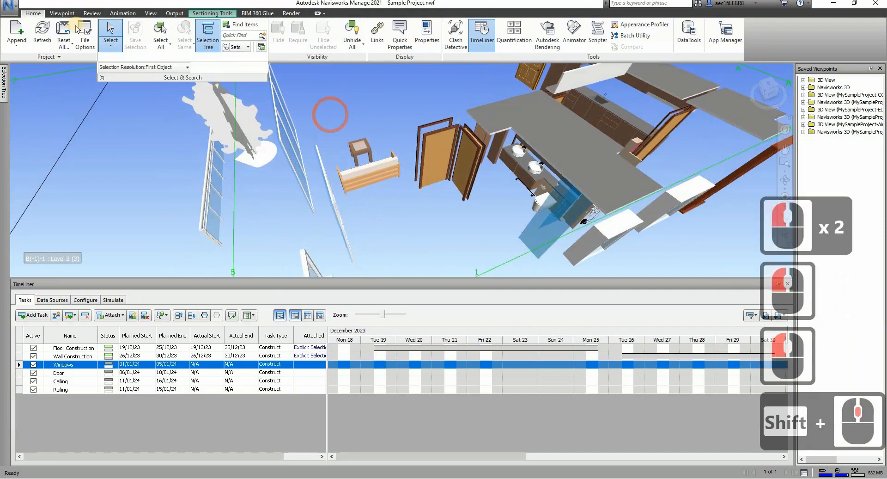
# - Use Select Box to select the long glazing panels and the framed window beside grid line B
pyautogui.click(111, 45)
pyautogui.click(113, 81)
pyautogui.scroll(-1, 489, 130)
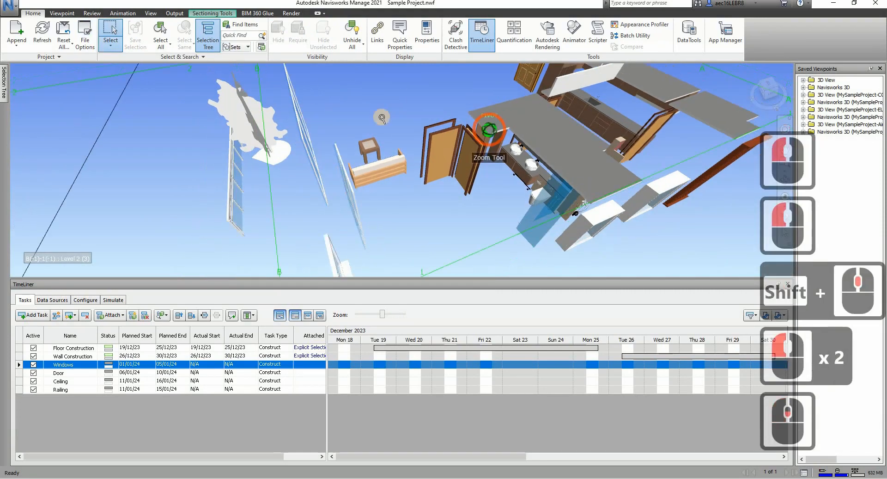
pyautogui.scroll(2, 490, 130)
pyautogui.keyDown('shift'); pyautogui.moveTo(454, 134); pyautogui.dragTo(452, 182, button='middle'); pyautogui.keyUp('shift')
pyautogui.scroll(-5, 410, 120)
pyautogui.keyDown('shift'); pyautogui.moveTo(391, 126); pyautogui.dragTo(326, 165, button='middle'); pyautogui.keyUp('shift')
pyautogui.scroll(-5, 323, 166)
pyautogui.keyDown('shift'); pyautogui.moveTo(416, 189); pyautogui.dragTo(422, 162, button='middle'); pyautogui.keyUp('shift')
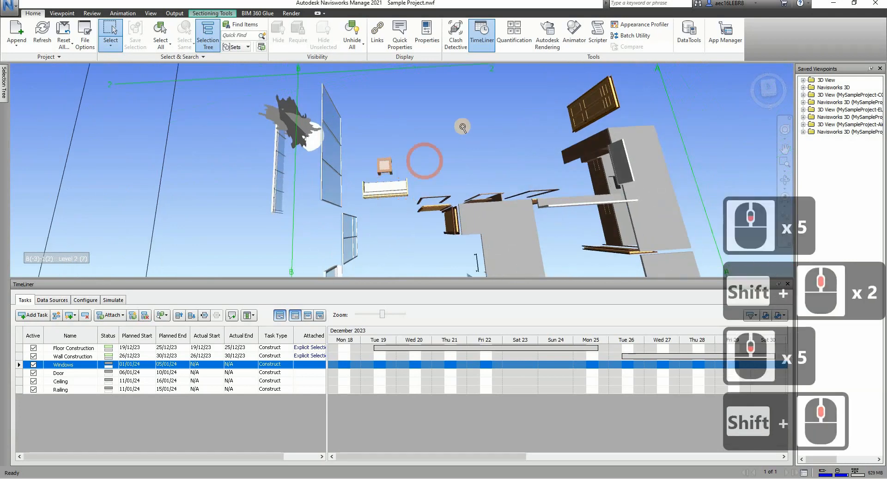
pyautogui.scroll(-9, 392, 98)
pyautogui.scroll(2, 391, 99)
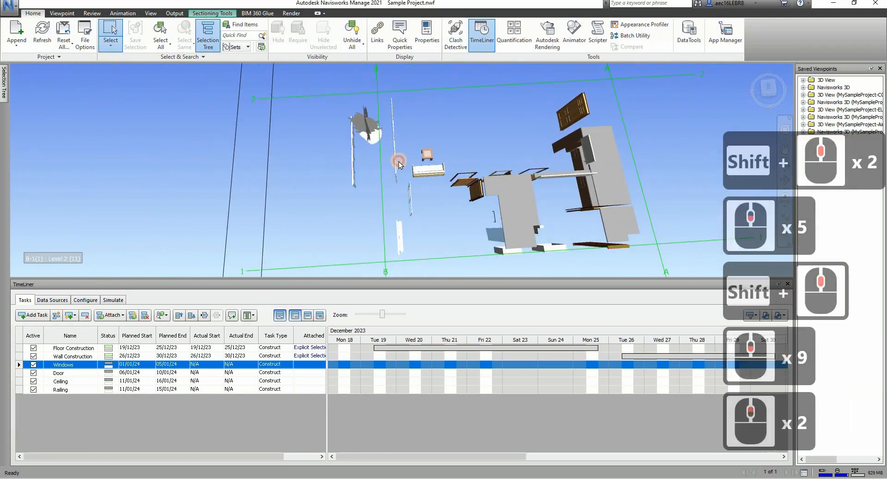
pyautogui.click(387, 184)
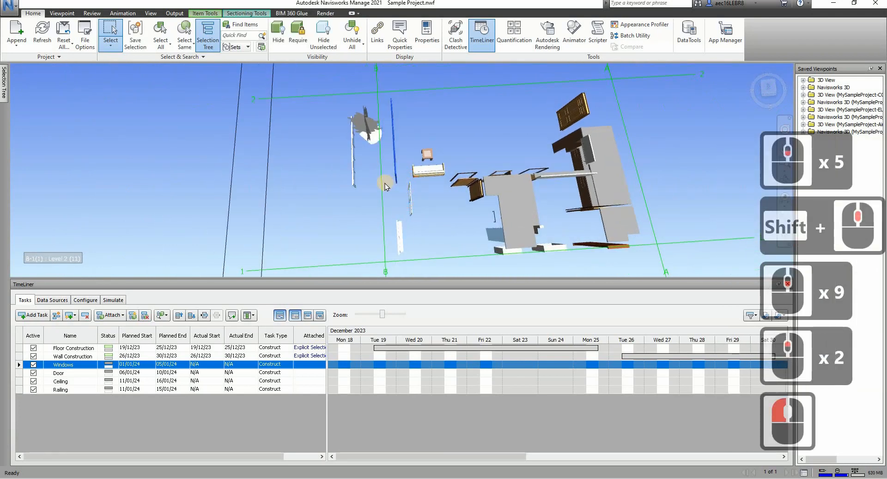
pyautogui.keyDown('ctrl'); pyautogui.moveTo(369, 179); pyautogui.dragTo(427, 259); pyautogui.keyUp('ctrl')
# - Add the two white box-framed windows along grid line 1 to the selection
pyautogui.keyDown('shift'); pyautogui.moveTo(626, 187); pyautogui.dragTo(571, 229, button='middle'); pyautogui.keyUp('shift')
pyautogui.scroll(6, 532, 183)
pyautogui.scroll(1, 533, 182)
pyautogui.scroll(8, 485, 149)
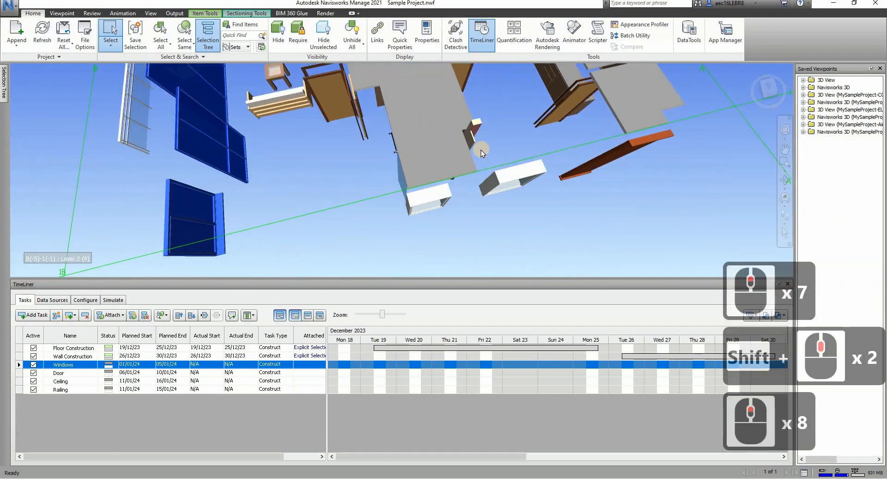
pyautogui.moveTo(481, 150); pyautogui.dragTo(551, 228)
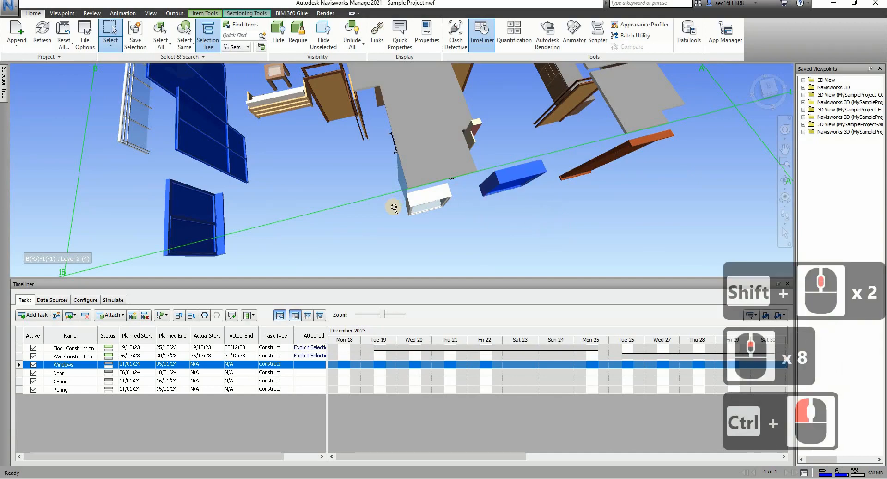
pyautogui.scroll(3, 384, 185)
pyautogui.keyDown('ctrl'); pyautogui.moveTo(500, 240); pyautogui.dragTo(405, 190); pyautogui.keyUp('ctrl')
pyautogui.scroll(-1, 555, 227)
pyautogui.keyDown('shift'); pyautogui.moveTo(555, 227); pyautogui.dragTo(564, 181, button='middle'); pyautogui.keyUp('shift')
pyautogui.scroll(-1, 564, 181)
pyautogui.scroll(-7, 564, 182)
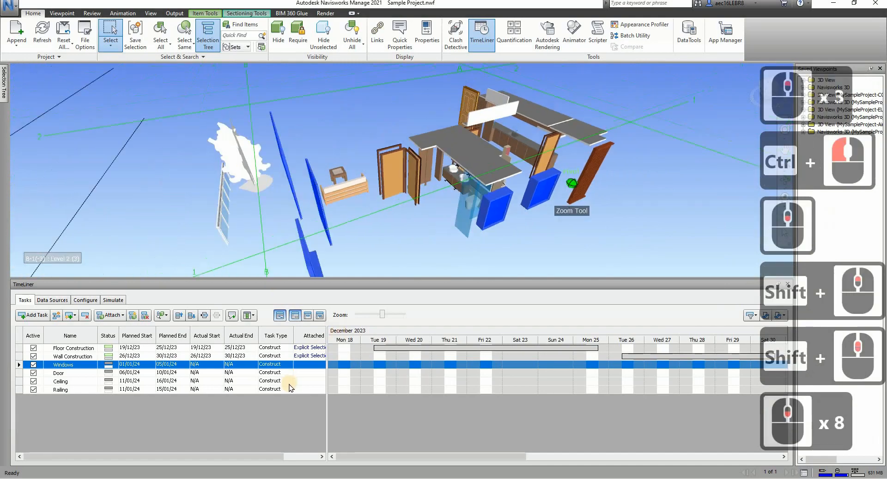
# - Attach the selected windows to the Windows task and hide them in the model
pyautogui.rightClick(315, 365)
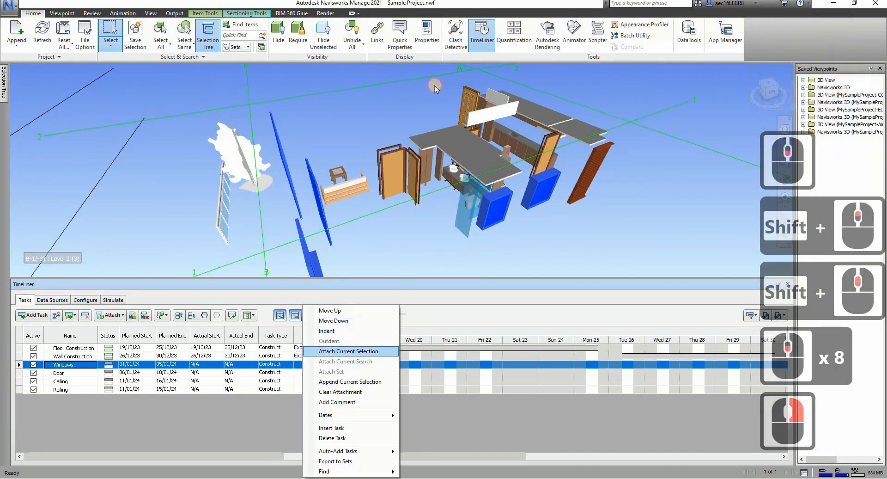
pyautogui.click(342, 354)
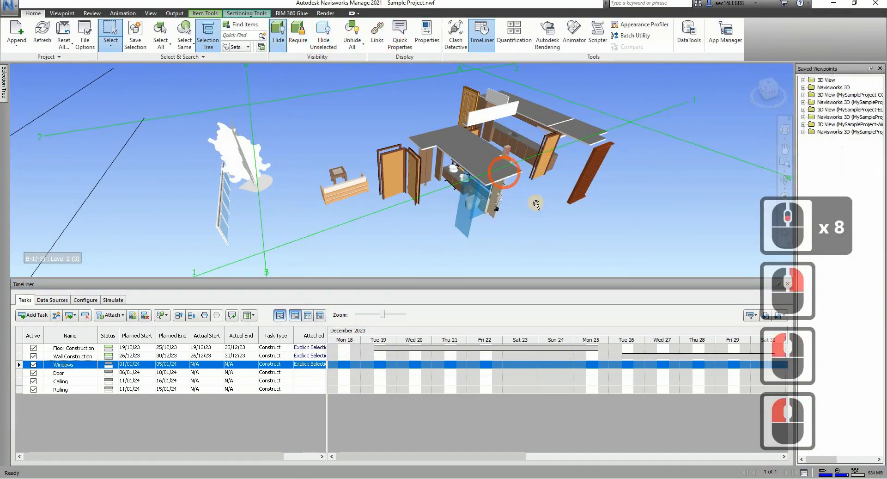
pyautogui.scroll(-4, 476, 211)
pyautogui.keyDown('shift'); pyautogui.moveTo(476, 212); pyautogui.dragTo(291, 378, button='middle'); pyautogui.keyUp('shift')
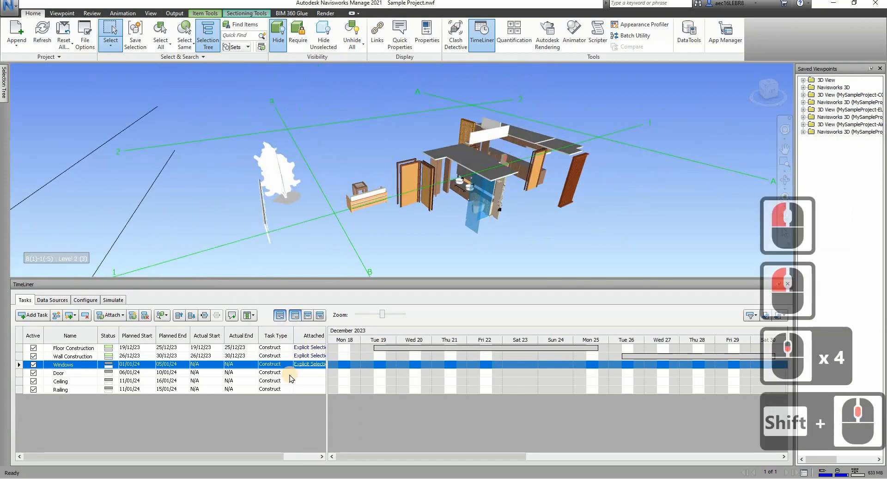
# - Choose the Door task and use the standard Select tool to multi-select the visible doors in the model
pyautogui.click(317, 372)
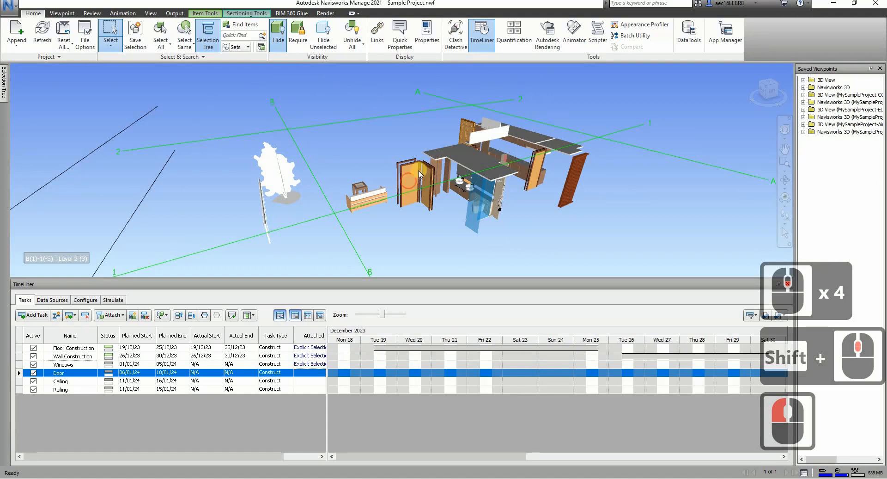
pyautogui.scroll(2, 418, 174)
pyautogui.click(106, 43)
pyautogui.click(120, 73)
pyautogui.click(437, 200)
pyautogui.click(411, 176)
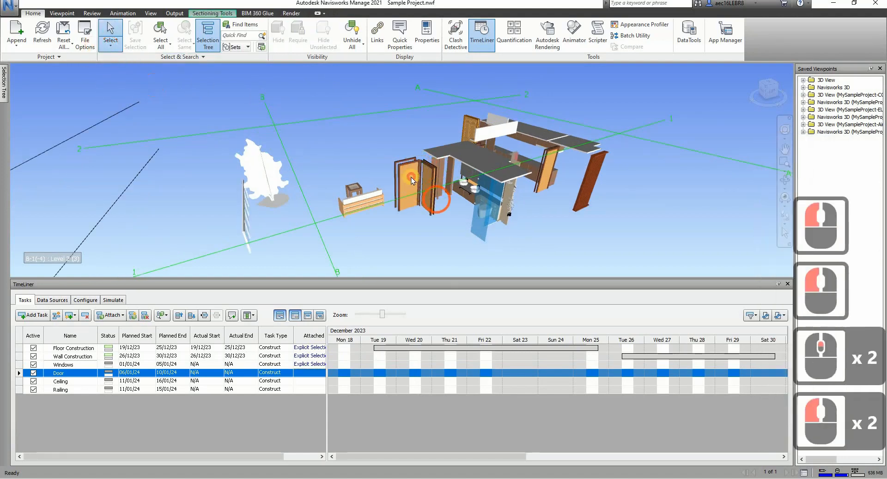
pyautogui.click(411, 176)
pyautogui.scroll(5, 432, 170)
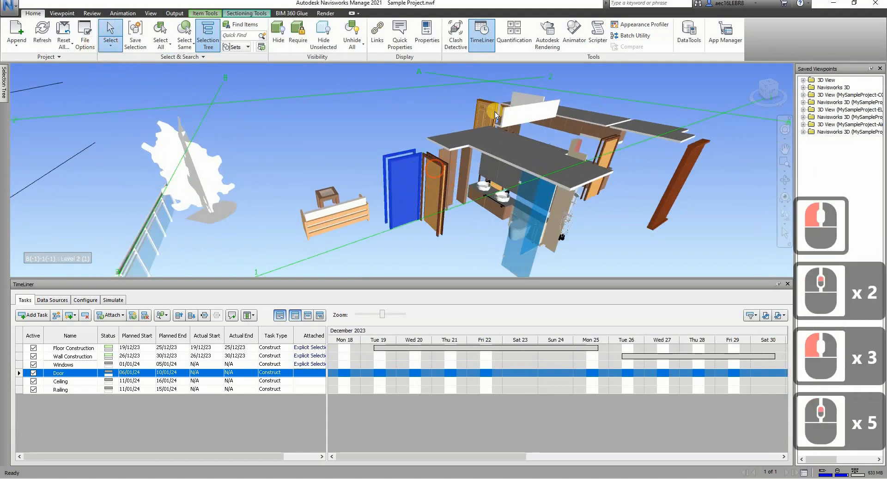
pyautogui.keyDown('ctrl'); pyautogui.click(495, 112); pyautogui.keyUp('ctrl')
pyautogui.keyDown('ctrl'); pyautogui.click(634, 162); pyautogui.keyUp('ctrl')
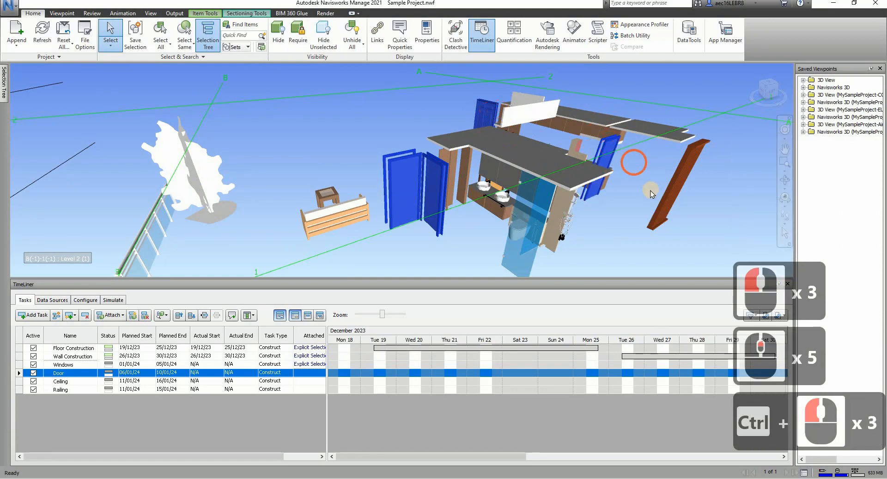
# - Add the remaining door between the bathroom and kitchen to the selection and attach the selection to the Door task
pyautogui.keyDown('shift'); pyautogui.moveTo(587, 189); pyautogui.dragTo(524, 191, button='middle'); pyautogui.keyUp('shift')
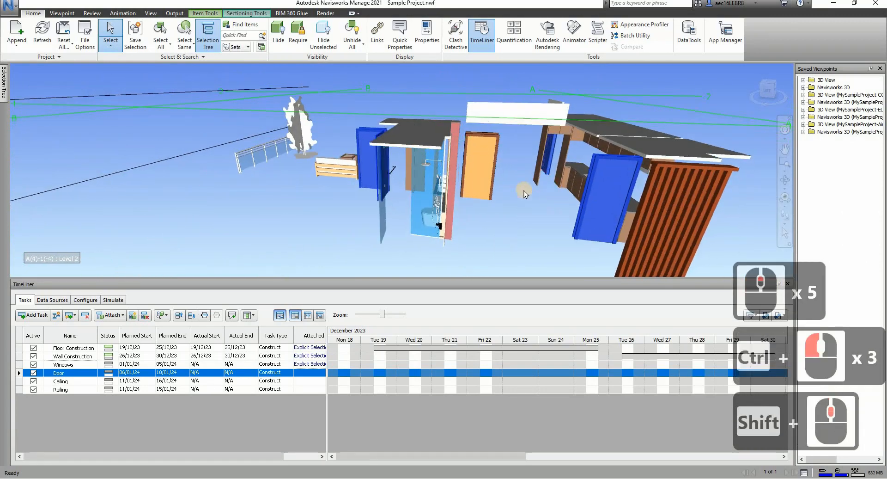
pyautogui.keyDown('shift'); pyautogui.moveTo(598, 195); pyautogui.dragTo(688, 167, button='middle'); pyautogui.keyUp('shift')
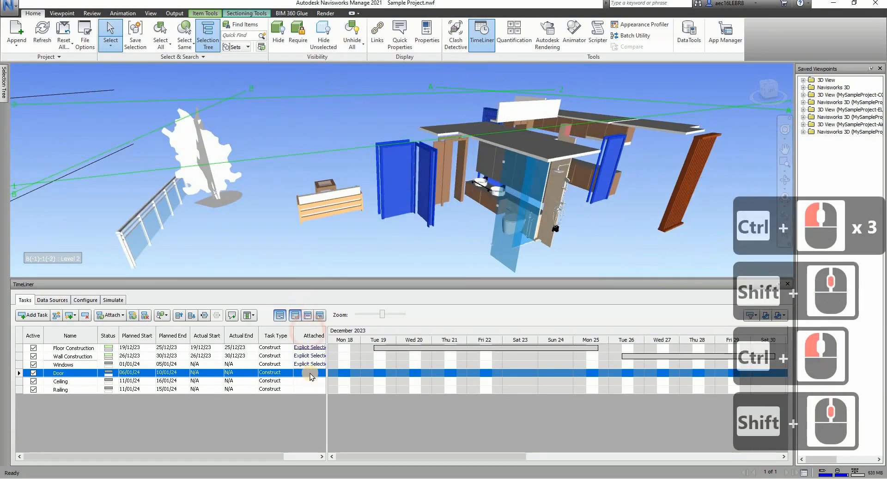
pyautogui.rightClick(309, 372)
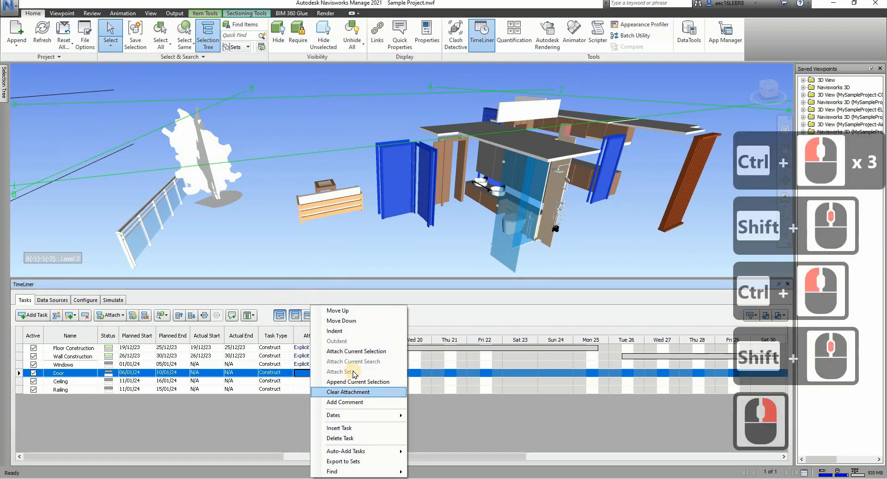
pyautogui.click(354, 351)
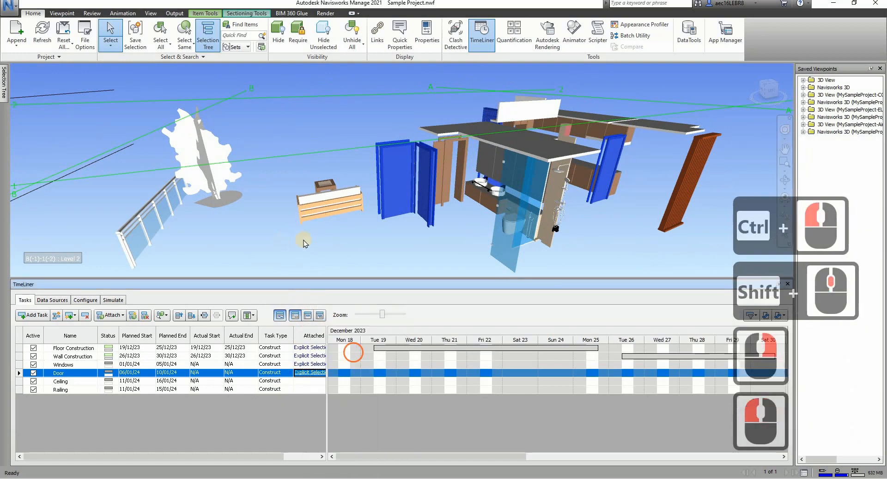
# - Reattach the selection to the Door task with the door beside the bathroom cabinets included, and hide the selected doors
pyautogui.keyDown('ctrl'); pyautogui.click(445, 173); pyautogui.keyUp('ctrl')
pyautogui.rightClick(306, 376)
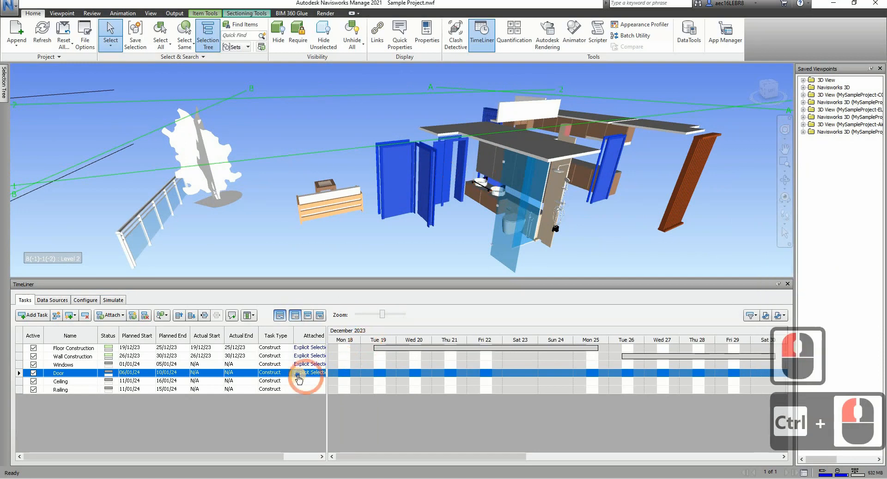
pyautogui.rightClick(299, 373)
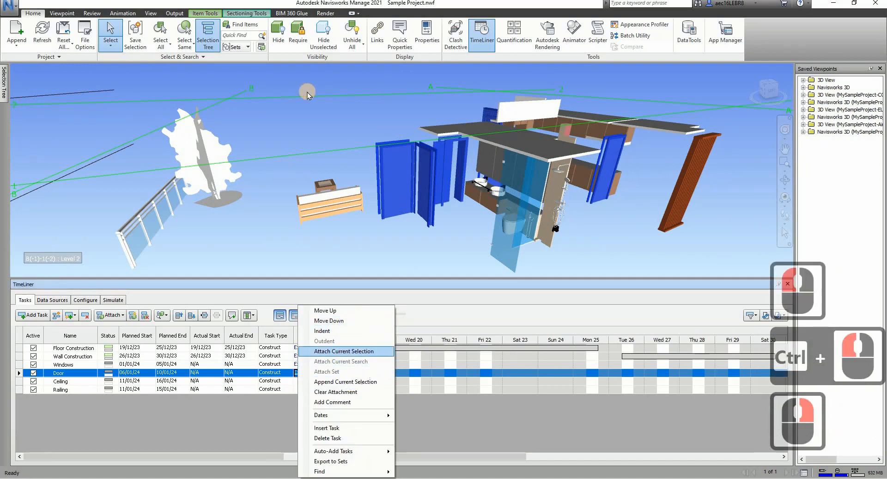
pyautogui.click(344, 353)
pyautogui.click(279, 33)
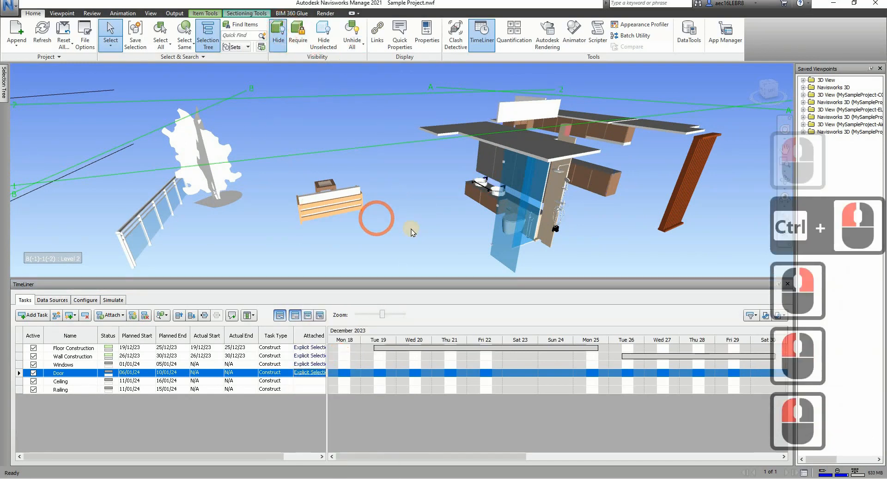
# - Choose the Ceiling task and multi-select the ceiling slabs and white bulkhead panels above the bathroom and kitchen
pyautogui.keyDown('shift'); pyautogui.moveTo(414, 229); pyautogui.dragTo(303, 371, button='middle'); pyautogui.keyUp('shift')
pyautogui.click(303, 371)
pyautogui.click(304, 381)
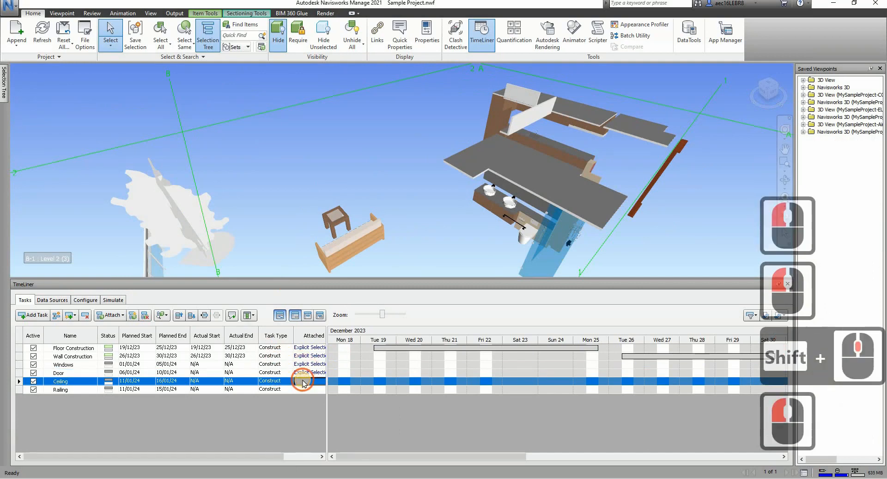
pyautogui.click(511, 149)
pyautogui.keyDown('shift'); pyautogui.moveTo(511, 149); pyautogui.dragTo(537, 126, button='middle'); pyautogui.keyUp('shift')
pyautogui.keyDown('ctrl'); pyautogui.click(534, 125); pyautogui.keyUp('ctrl')
pyautogui.scroll(3, 541, 99)
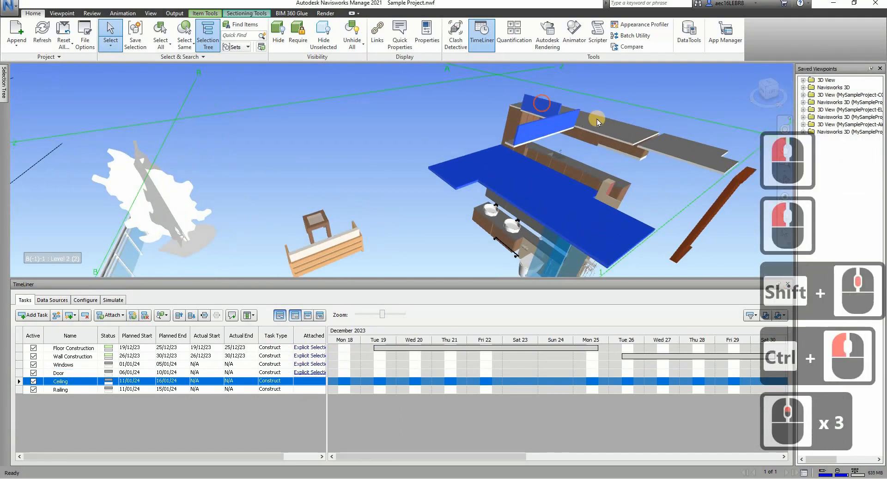
pyautogui.keyDown('ctrl'); pyautogui.click(619, 127); pyautogui.keyUp('ctrl')
pyautogui.keyDown('ctrl'); pyautogui.click(676, 149); pyautogui.keyUp('ctrl')
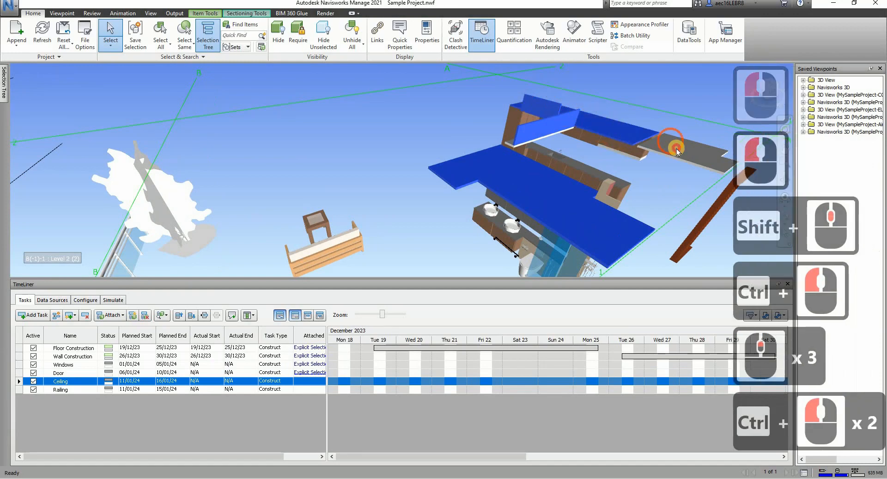
pyautogui.keyDown('ctrl'); pyautogui.click(508, 141); pyautogui.keyUp('ctrl')
pyautogui.keyDown('shift'); pyautogui.moveTo(455, 138); pyautogui.dragTo(658, 196, button='middle'); pyautogui.keyUp('shift')
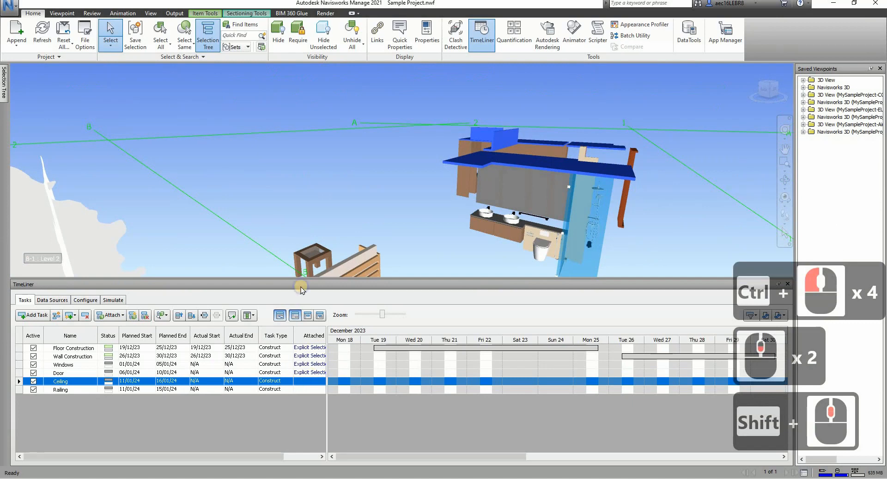
# - Attach the selected ceiling slabs and bulkhead panels to the Ceiling task and hide them in the model
pyautogui.rightClick(305, 380)
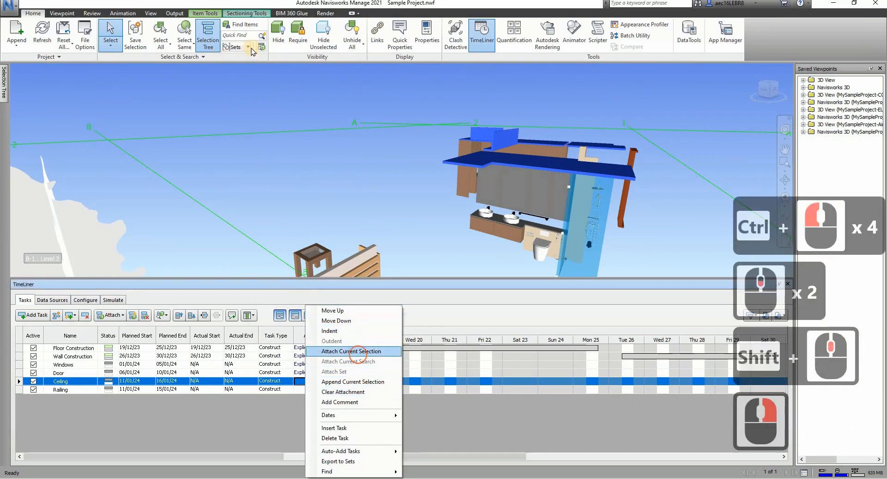
pyautogui.click(358, 354)
pyautogui.click(280, 39)
# - Choose the Railing task in the schedule and clear the current selection in the model
pyautogui.scroll(-2, 447, 206)
pyautogui.moveTo(447, 206)
pyautogui.keyDown('shift'); pyautogui.mouseDown(button='middle')
pyautogui.moveTo(567, 219)
pyautogui.moveTo(451, 207)
pyautogui.moveTo(432, 214)
pyautogui.moveTo(448, 221)
pyautogui.mouseUp(button='middle'); pyautogui.keyUp('shift')
pyautogui.scroll(-7, 388, 219)
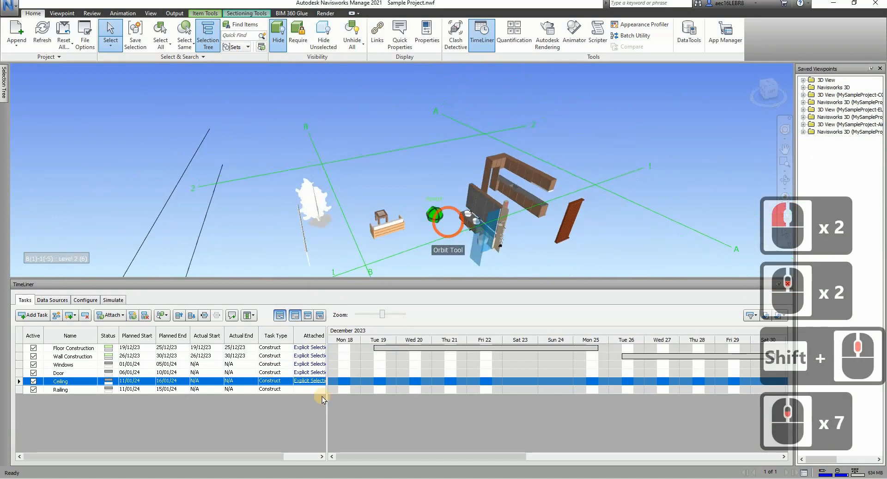
pyautogui.click(304, 403)
pyautogui.click(310, 389)
pyautogui.rightClick(309, 389)
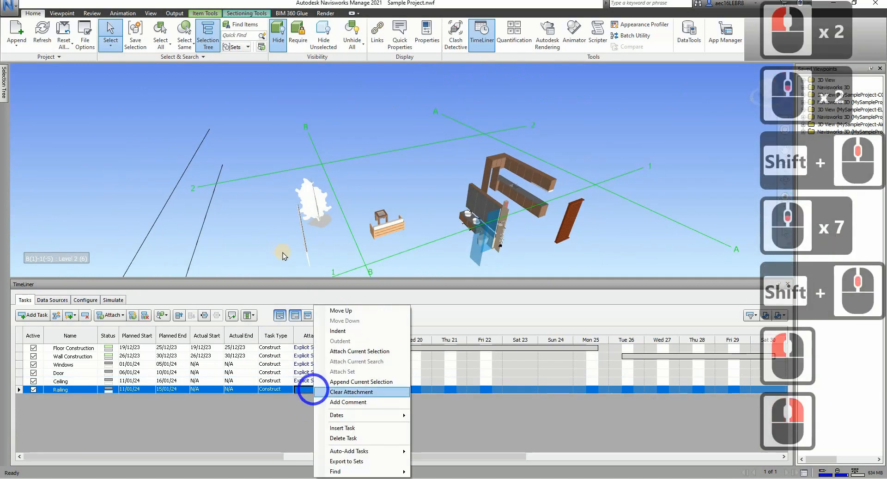
pyautogui.press('Escape')
pyautogui.click(328, 255)
# - Box-select the balcony railing in front of the tree and restore the standard Select tool
pyautogui.keyDown('shift'); pyautogui.moveTo(327, 254); pyautogui.dragTo(349, 243, button='middle'); pyautogui.keyUp('shift')
pyautogui.scroll(3, 274, 259)
pyautogui.scroll(11, 274, 259)
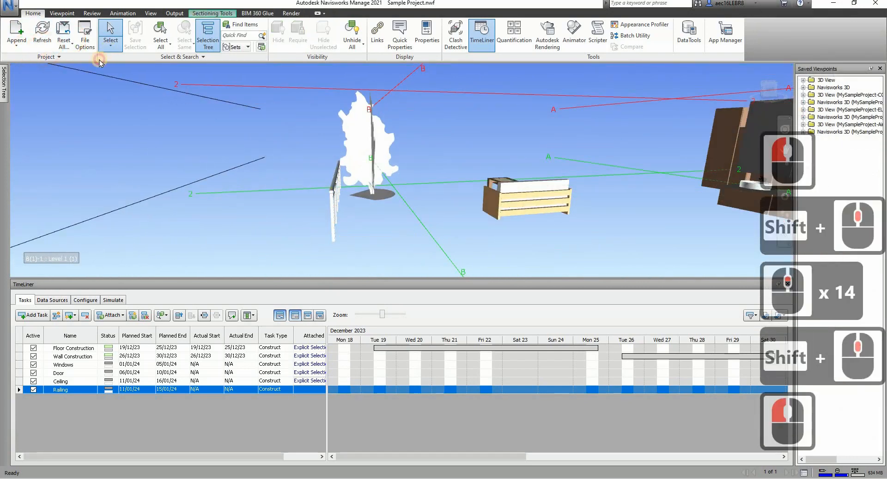
pyautogui.click(108, 48)
pyautogui.click(118, 79)
pyautogui.moveTo(323, 144); pyautogui.dragTo(351, 250)
pyautogui.click(115, 46)
pyautogui.click(117, 48)
pyautogui.click(113, 62)
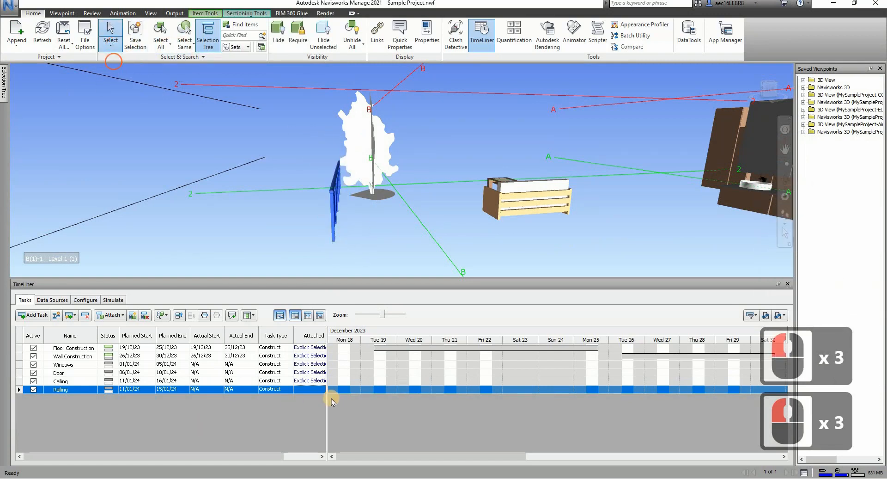
# - Attach the selected railing to the Railing task
pyautogui.rightClick(312, 390)
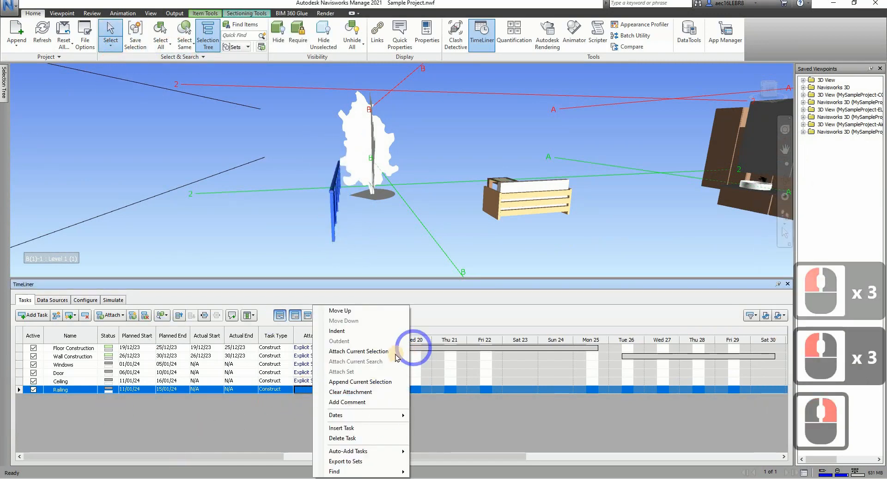
pyautogui.click(231, 315)
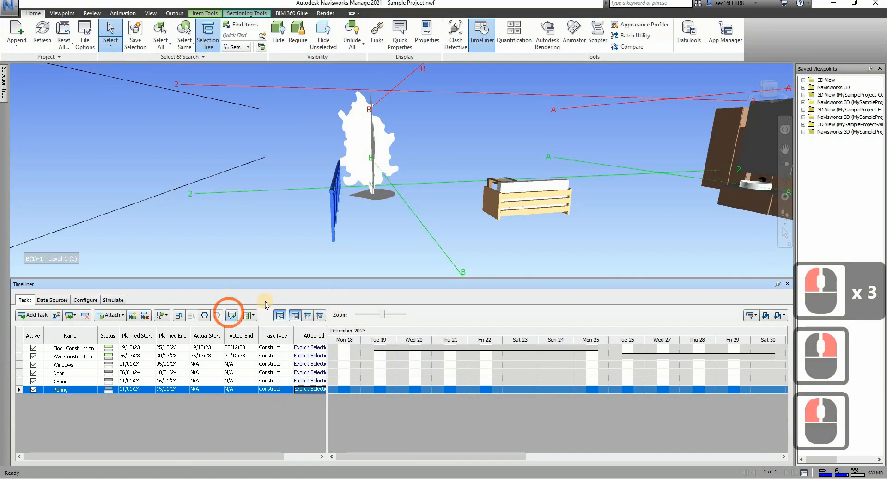
pyautogui.click(261, 400)
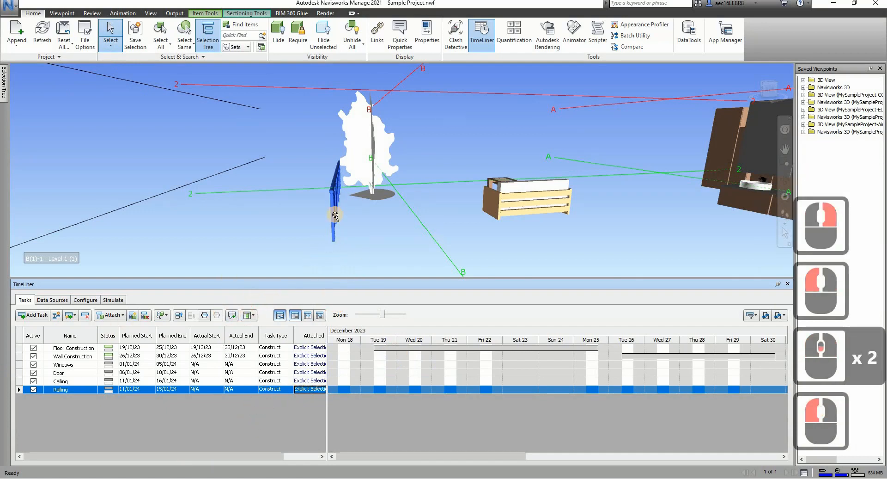
# - Unhide all hidden elements so the complete building is displayed
pyautogui.scroll(-7, 335, 214)
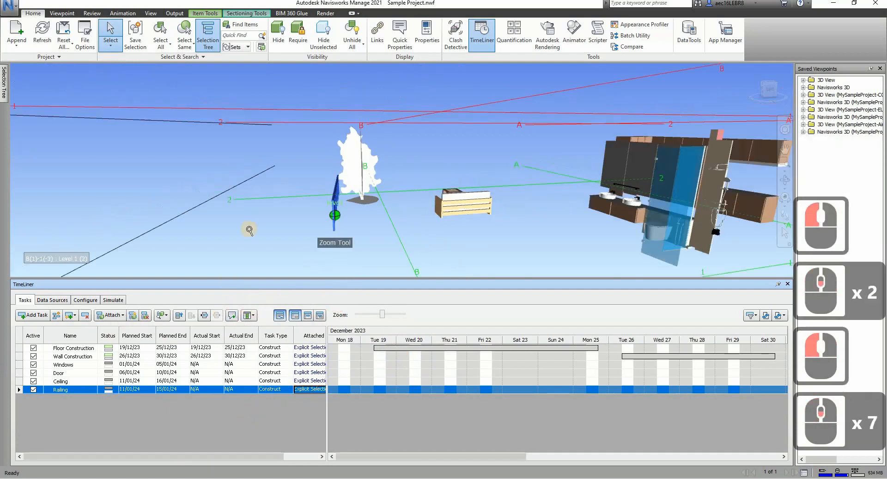
pyautogui.click(347, 32)
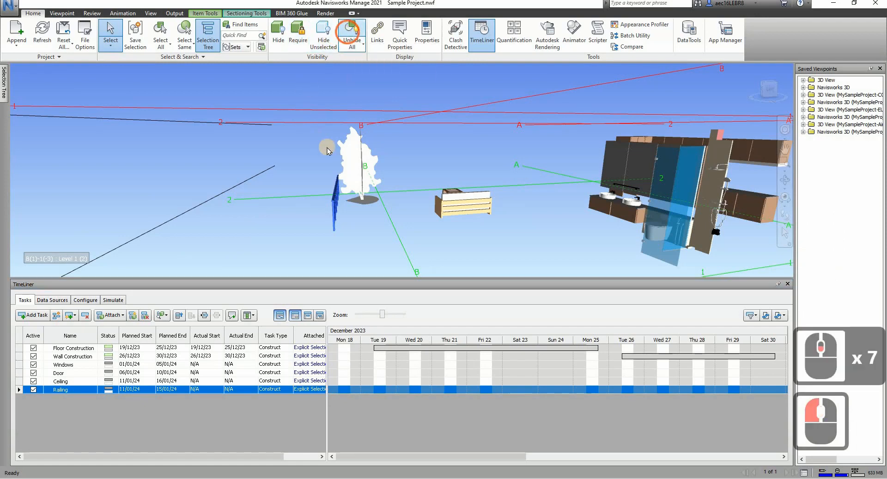
pyautogui.scroll(-9, 315, 199)
pyautogui.keyDown('shift'); pyautogui.moveTo(358, 196); pyautogui.dragTo(98, 230, button='middle'); pyautogui.keyUp('shift')
# - Open the TimeLiner simulation settings and enable the override of the start and end dates
pyautogui.click(113, 299)
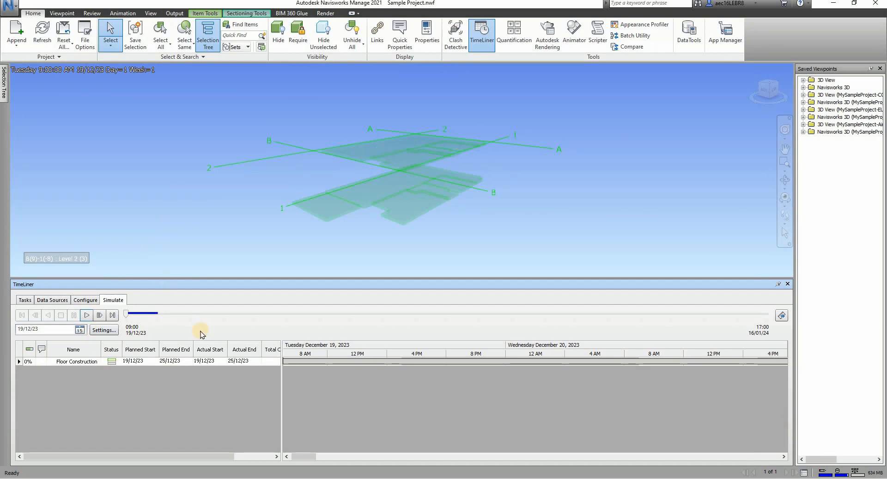
pyautogui.click(104, 330)
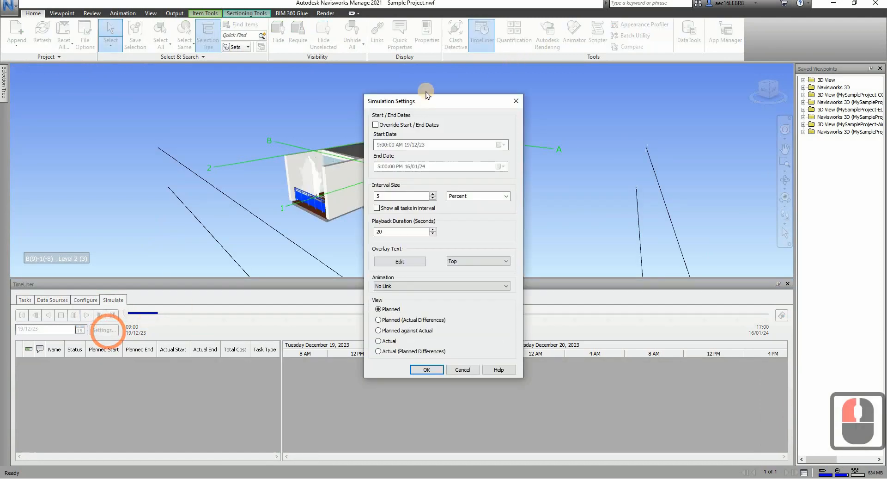
pyautogui.click(376, 125)
pyautogui.click(505, 145)
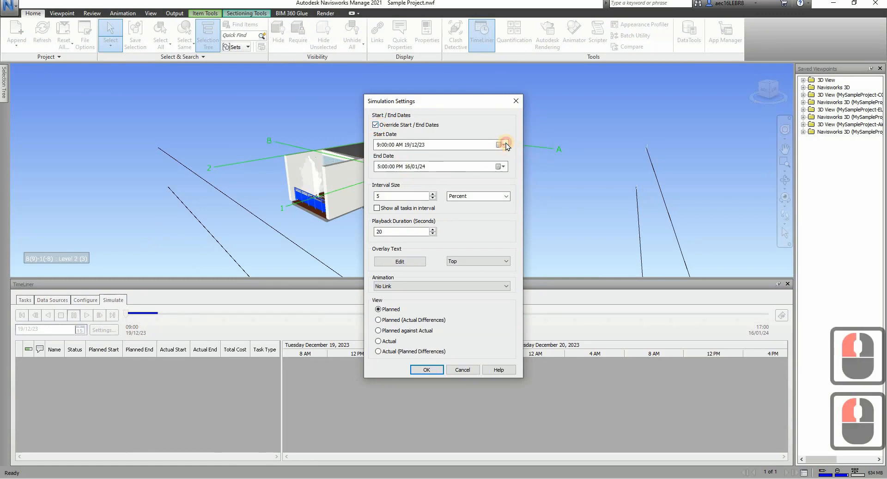
pyautogui.click(503, 167)
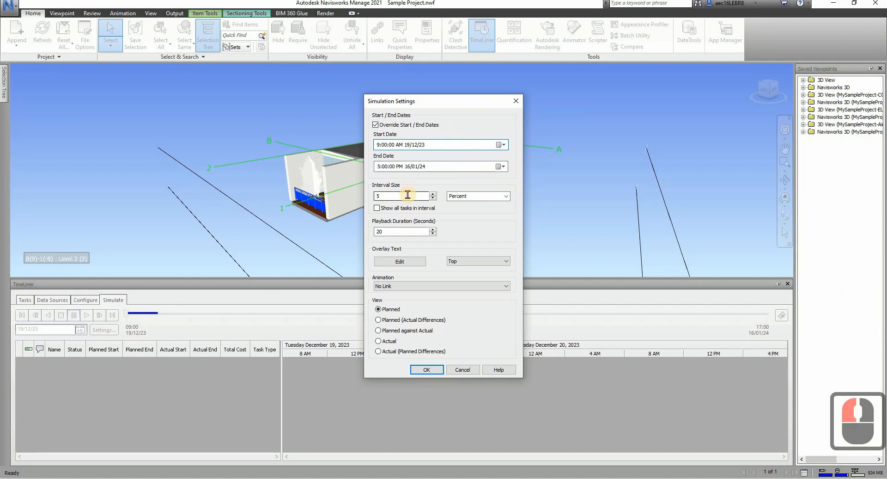
# - Set the simulation interval size to 1 percent and the playback duration to 30 seconds, and apply the settings
pyautogui.doubleClick(376, 195)
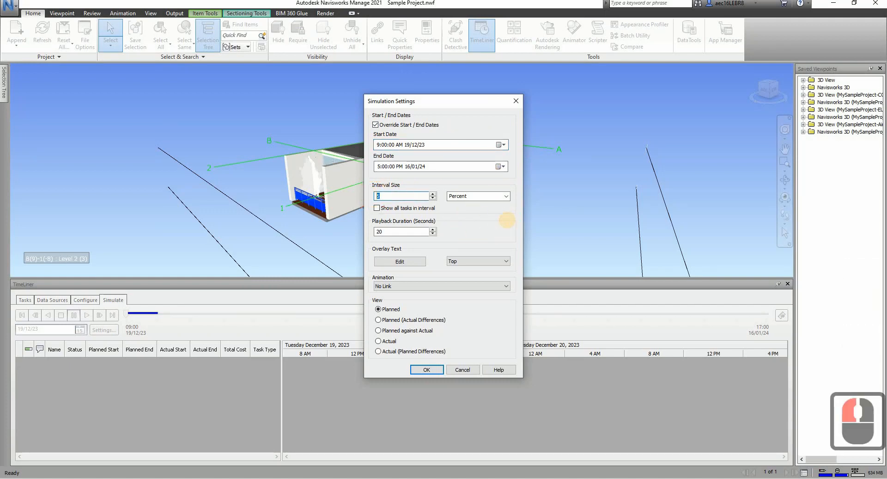
pyautogui.write('1')
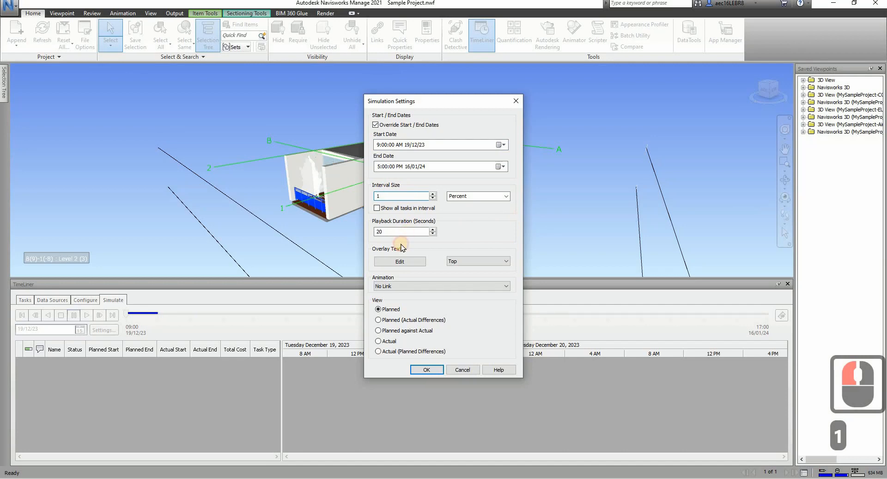
pyautogui.click(405, 233)
pyautogui.moveTo(405, 233); pyautogui.dragTo(313, 232)
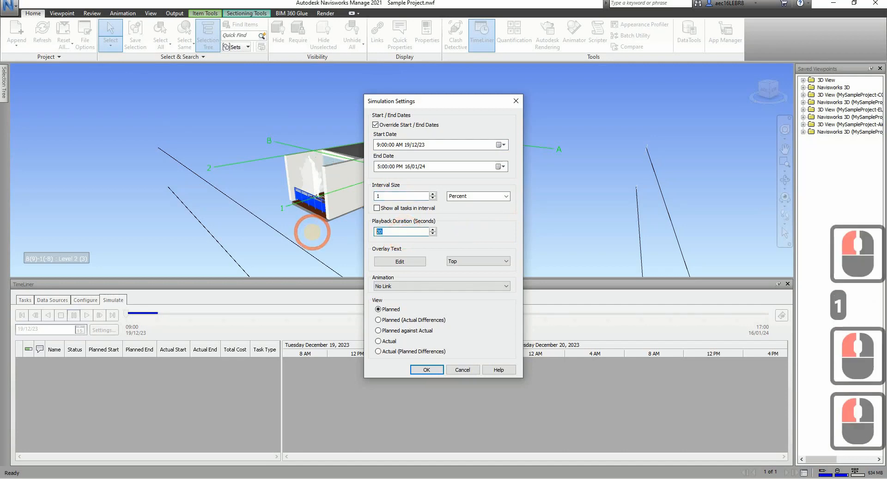
pyautogui.write('3')
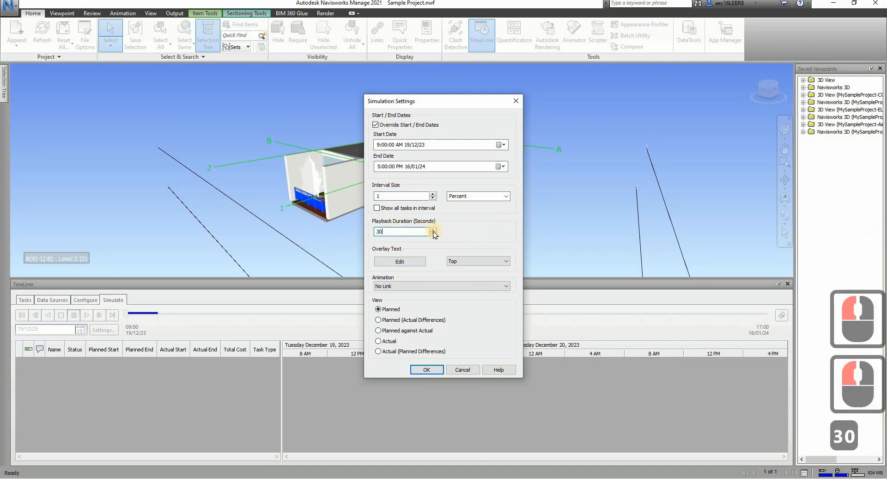
pyautogui.click(468, 228)
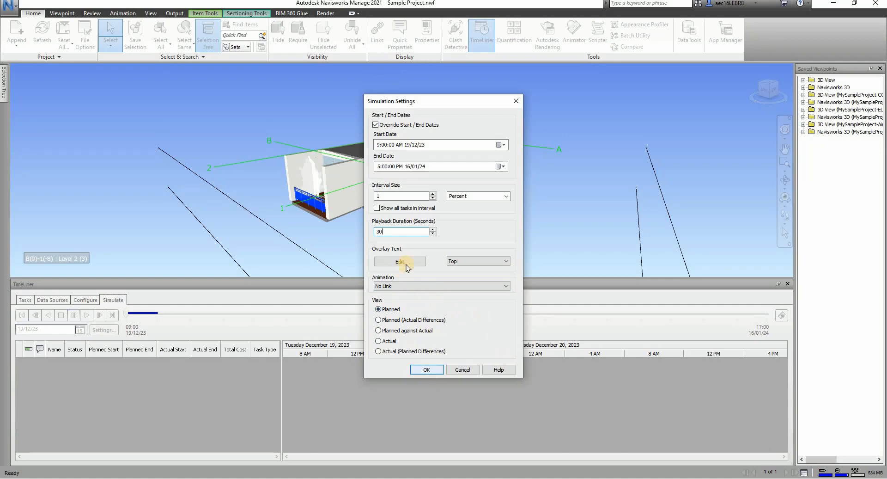
pyautogui.click(418, 369)
pyautogui.click(137, 165)
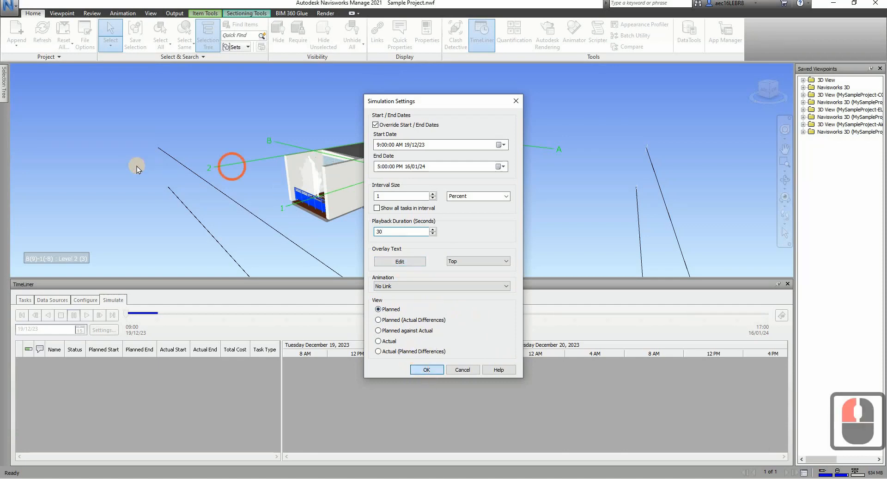
# - Play the construction simulation and examine the floor and wall construction stages from the building's open front
pyautogui.click(87, 315)
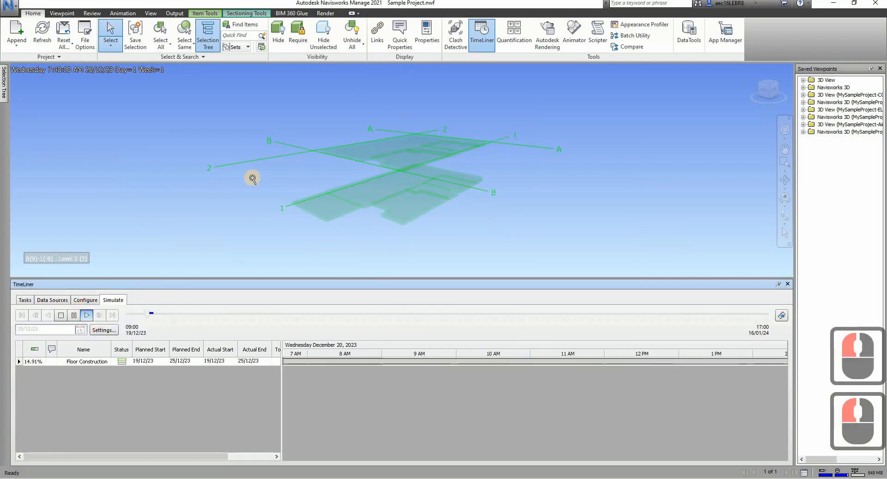
pyautogui.scroll(6, 252, 179)
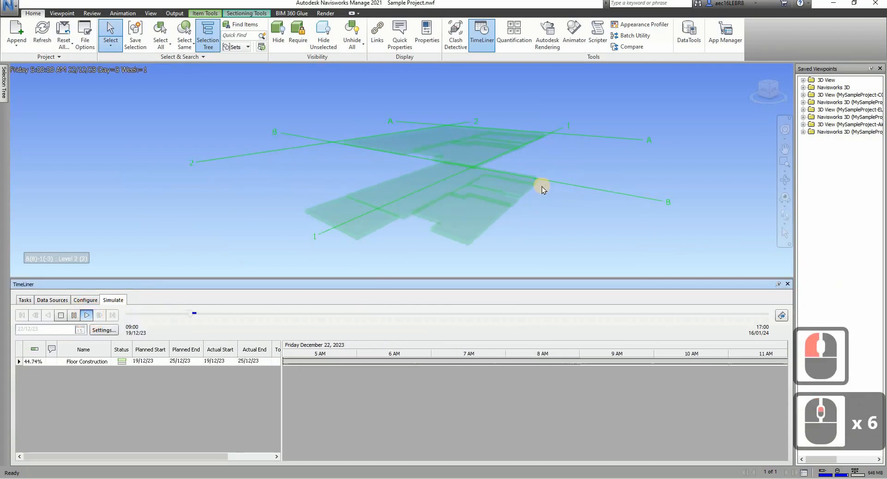
pyautogui.keyDown('shift'); pyautogui.moveTo(482, 227); pyautogui.dragTo(300, 157, button='middle'); pyautogui.keyUp('shift')
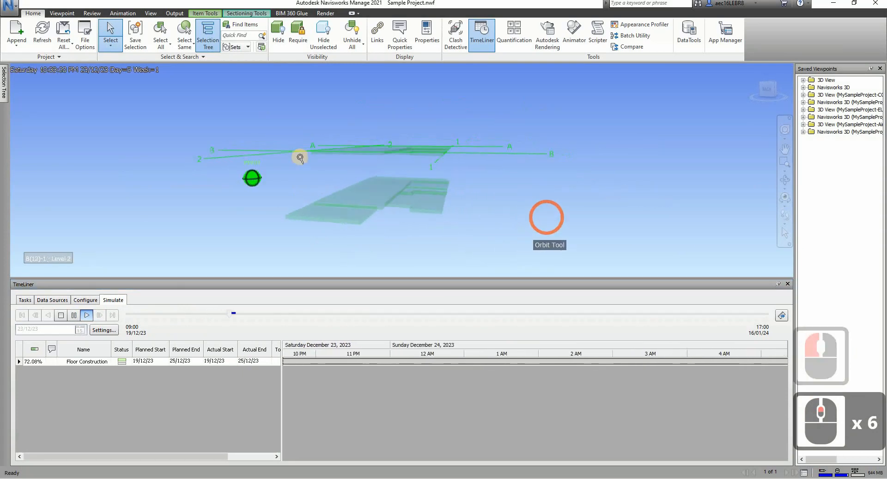
pyautogui.scroll(4, 300, 157)
pyautogui.keyDown('shift'); pyautogui.moveTo(362, 199); pyautogui.dragTo(381, 197, button='middle'); pyautogui.keyUp('shift')
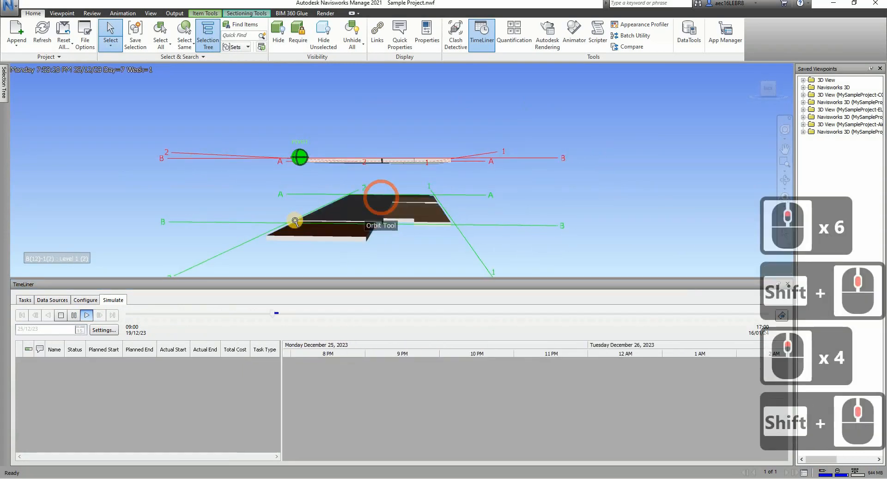
pyautogui.scroll(20, 295, 221)
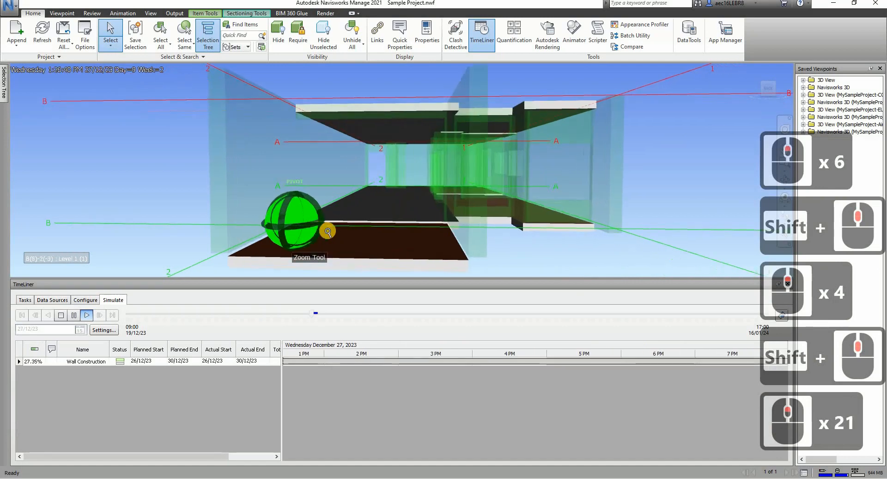
pyautogui.scroll(2, 328, 231)
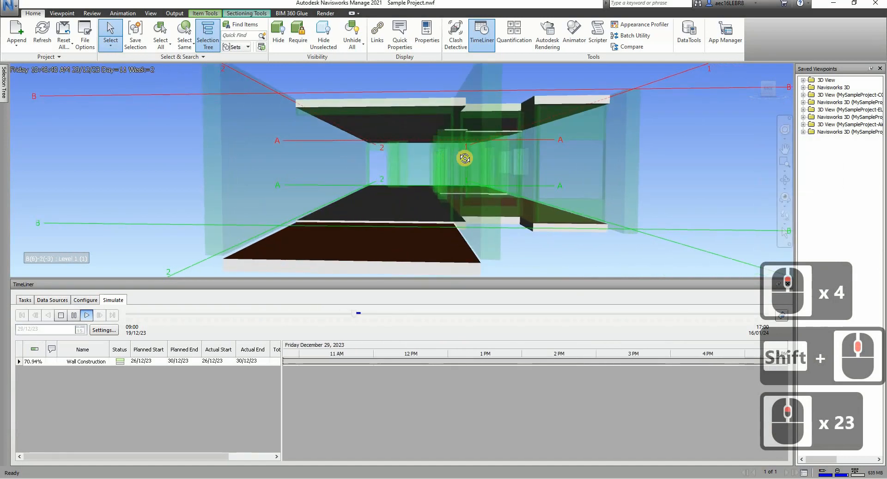
pyautogui.keyDown('shift'); pyautogui.moveTo(465, 158); pyautogui.dragTo(275, 168, button='middle'); pyautogui.keyUp('shift')
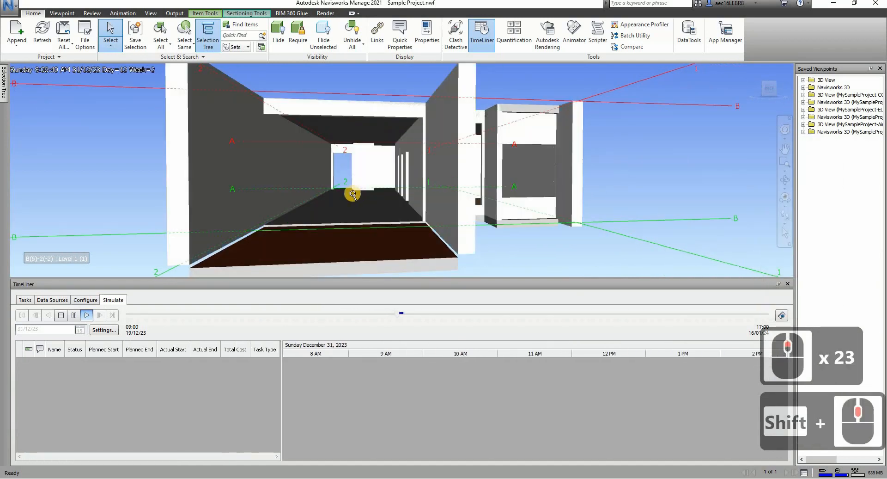
# - Examine the window and door construction stages of the running simulation, looking into the building's open front and along its interior
pyautogui.scroll(3, 352, 195)
pyautogui.scroll(-2, 592, 192)
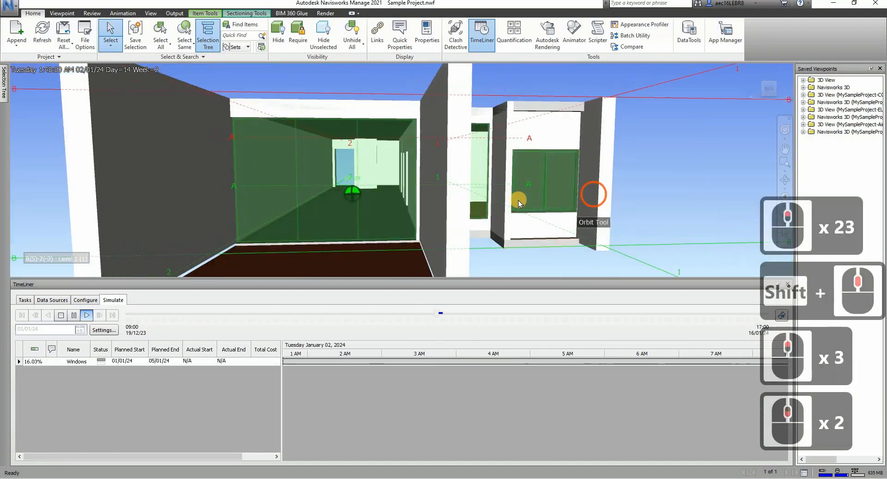
pyautogui.keyDown('shift'); pyautogui.moveTo(518, 201); pyautogui.dragTo(307, 205, button='middle'); pyautogui.keyUp('shift')
pyautogui.scroll(9, 306, 206)
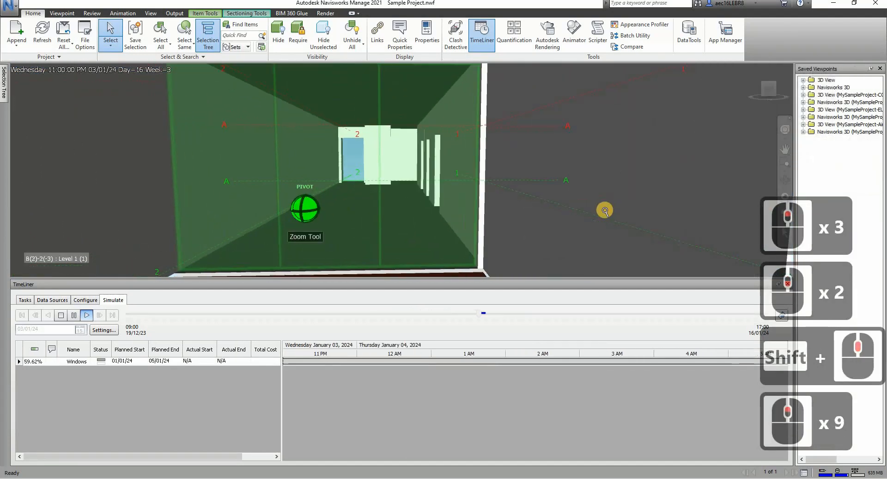
pyautogui.scroll(-3, 492, 213)
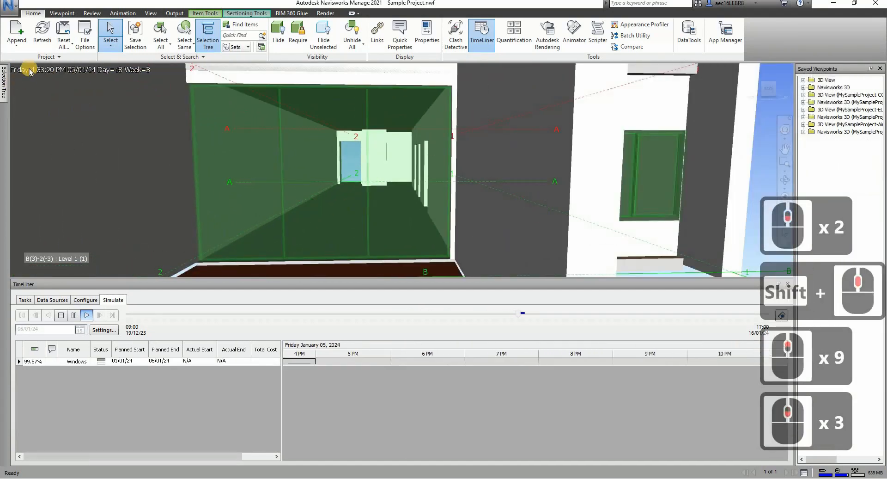
pyautogui.scroll(20, 499, 226)
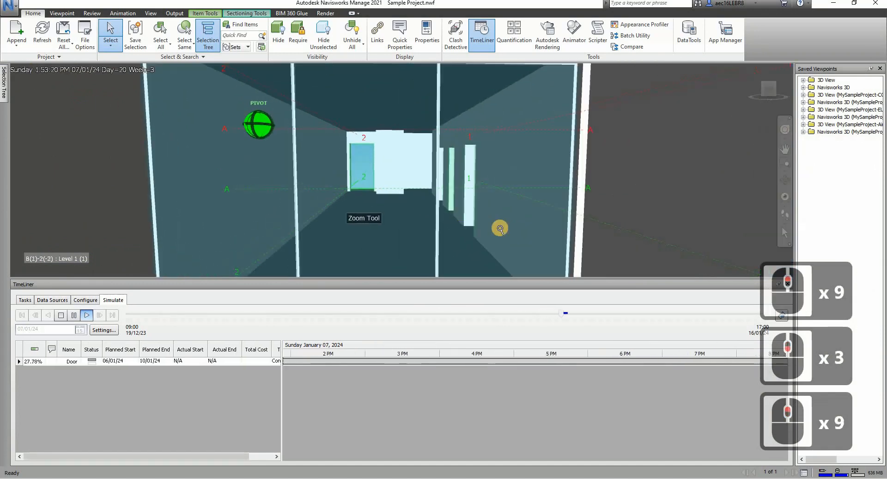
pyautogui.moveTo(528, 187); pyautogui.dragTo(481, 245, button='middle')
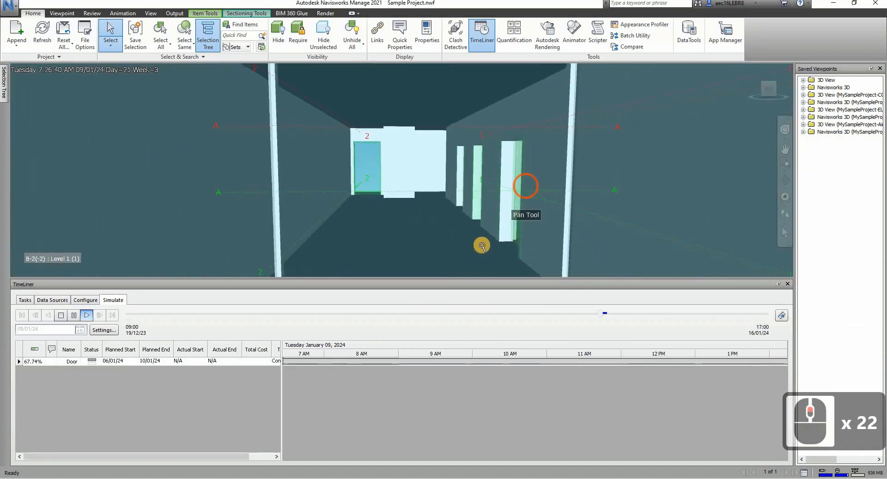
pyautogui.scroll(12, 483, 245)
pyautogui.scroll(14, 615, 171)
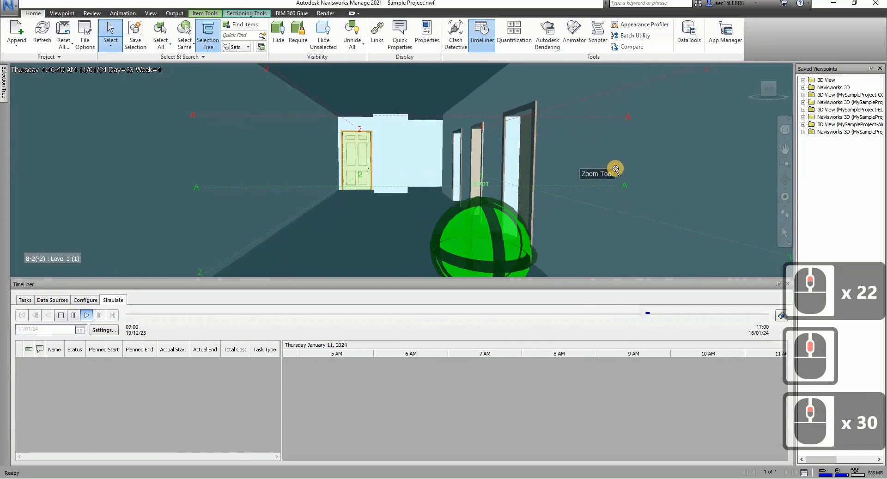
# - Examine the ceiling and railing construction stages of the running simulation from inside and outside the building
pyautogui.scroll(-20, 311, 200)
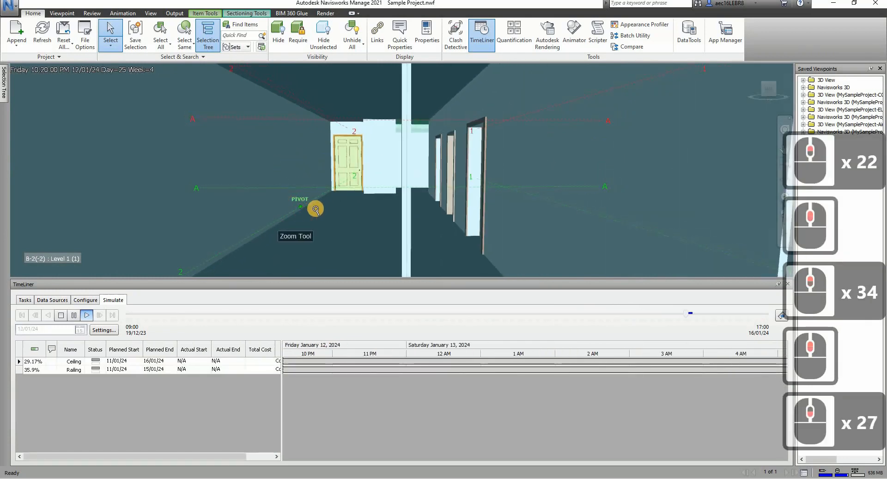
pyautogui.scroll(15, 361, 229)
pyautogui.scroll(-2, 360, 229)
pyautogui.scroll(13, 296, 239)
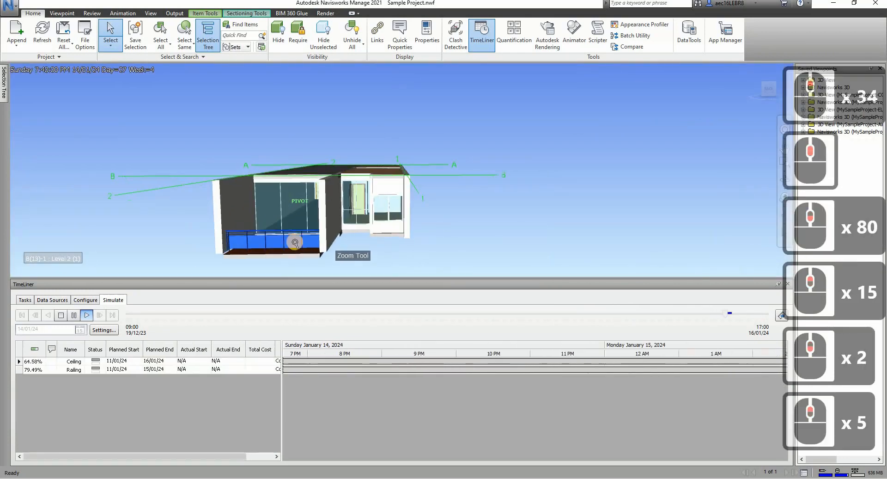
# - Clear the railing selection, inspect the completed building from the outside and above, and return to the TimeLiner task list
pyautogui.press('Escape')
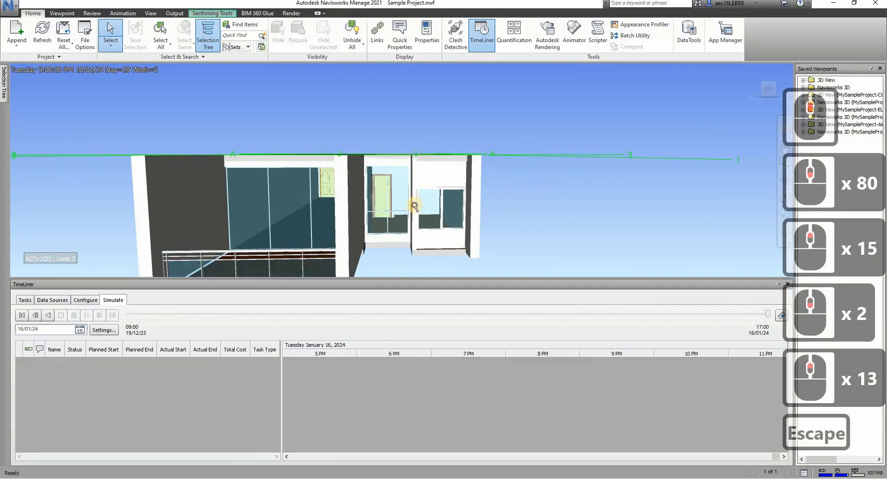
pyautogui.scroll(17, 415, 205)
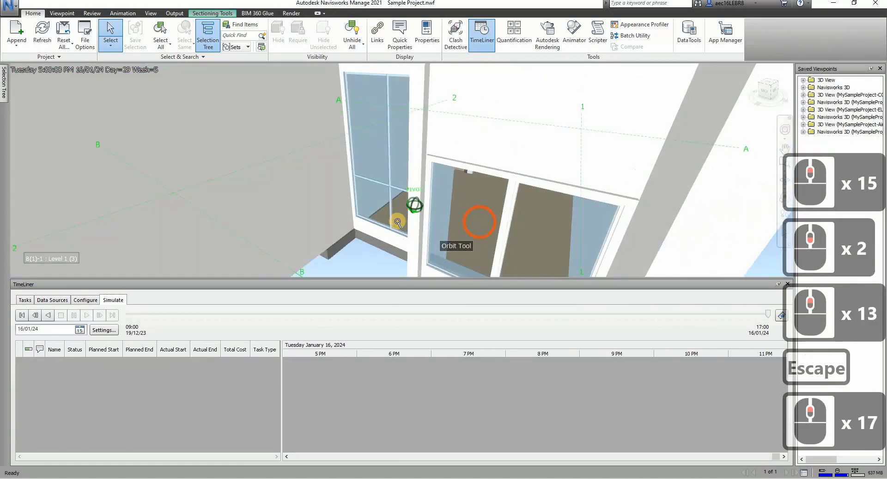
pyautogui.keyDown('shift'); pyautogui.moveTo(461, 220); pyautogui.dragTo(398, 218, button='middle'); pyautogui.keyUp('shift')
pyautogui.scroll(-20, 398, 217)
pyautogui.scroll(10, 215, 232)
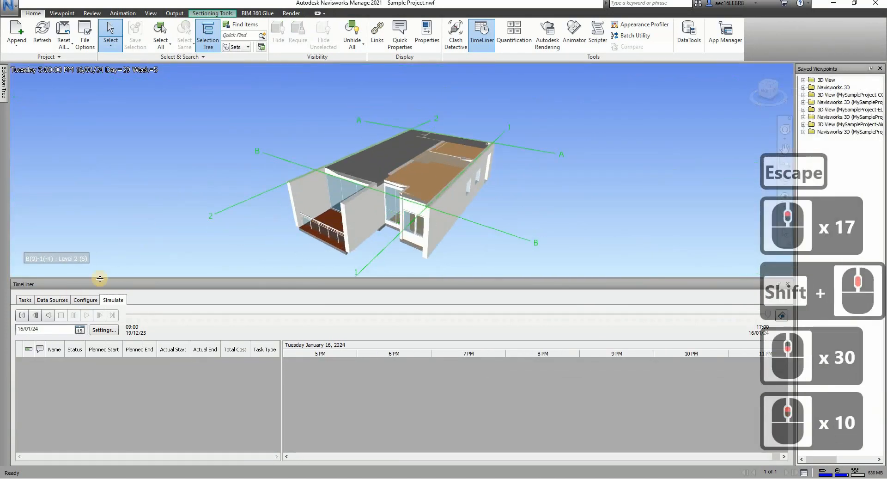
pyautogui.click(23, 301)
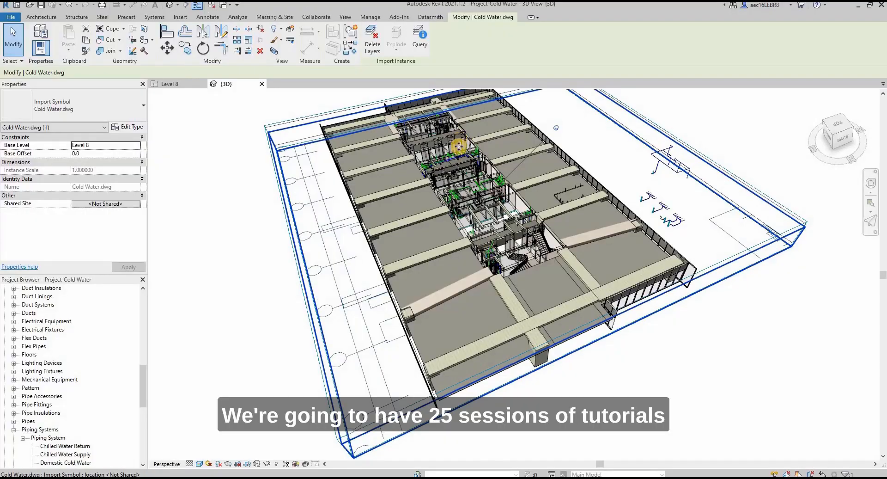
# - Switch to Revit and examine the cold water pipework, the tank connections and the stop cock valve family in 3D
pyautogui.keyDown('shift'); pyautogui.moveTo(455, 153); pyautogui.dragTo(643, 150, button='middle'); pyautogui.keyUp('shift')
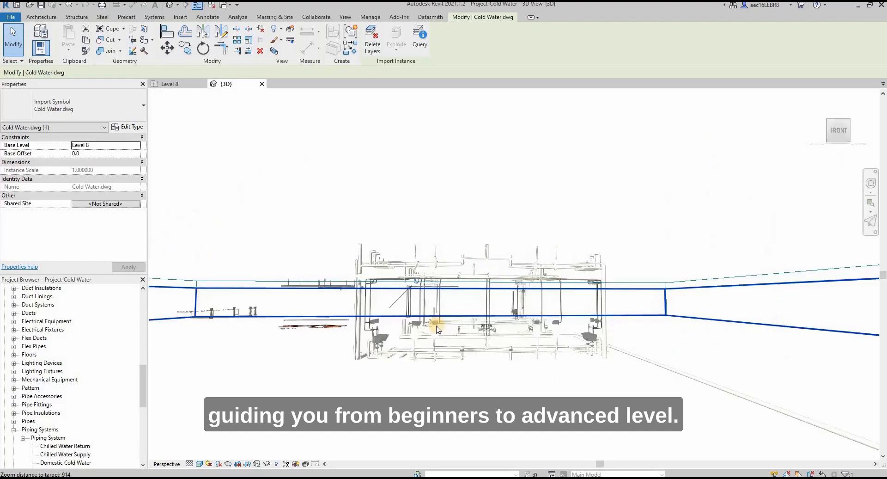
pyautogui.scroll(5, 440, 328)
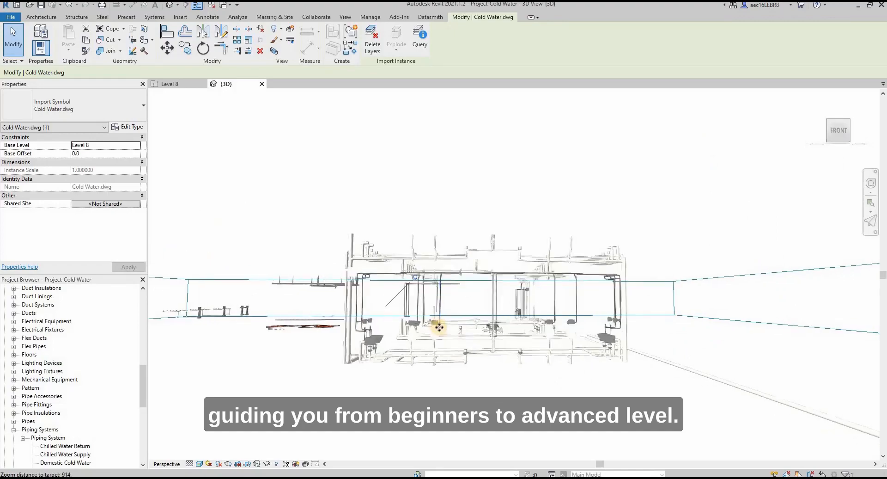
pyautogui.scroll(6, 449, 333)
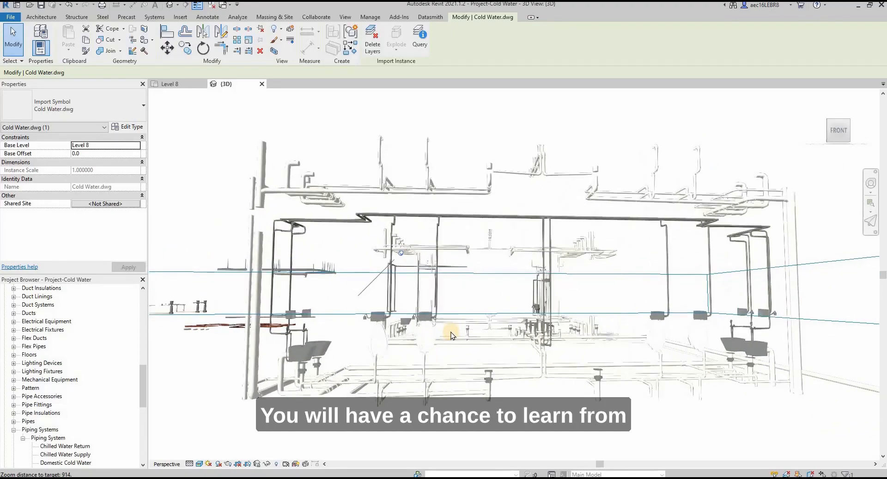
pyautogui.keyDown('shift'); pyautogui.moveTo(456, 335); pyautogui.dragTo(458, 300, button='middle'); pyautogui.keyUp('shift')
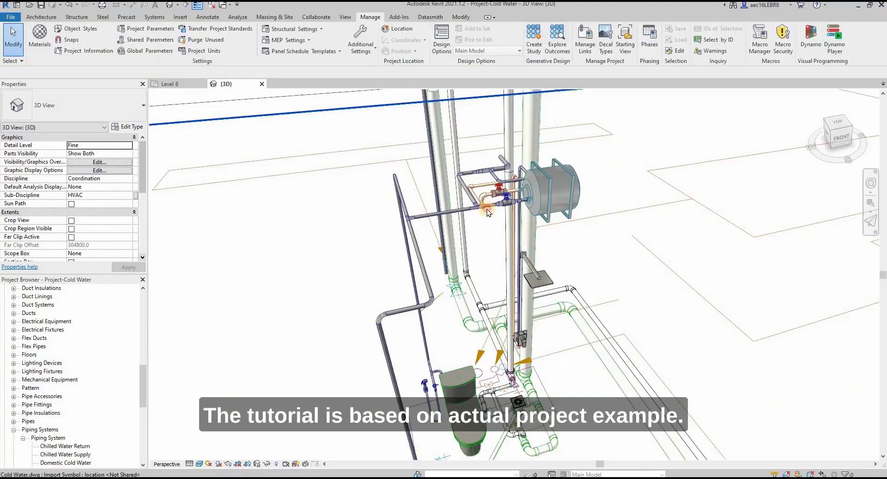
pyautogui.click(692, 267)
pyautogui.moveTo(562, 280)
pyautogui.keyDown('shift'); pyautogui.mouseDown(button='middle')
pyautogui.moveTo(510, 252)
pyautogui.moveTo(493, 212)
pyautogui.mouseUp(button='middle'); pyautogui.keyUp('shift')
pyautogui.click(500, 214)
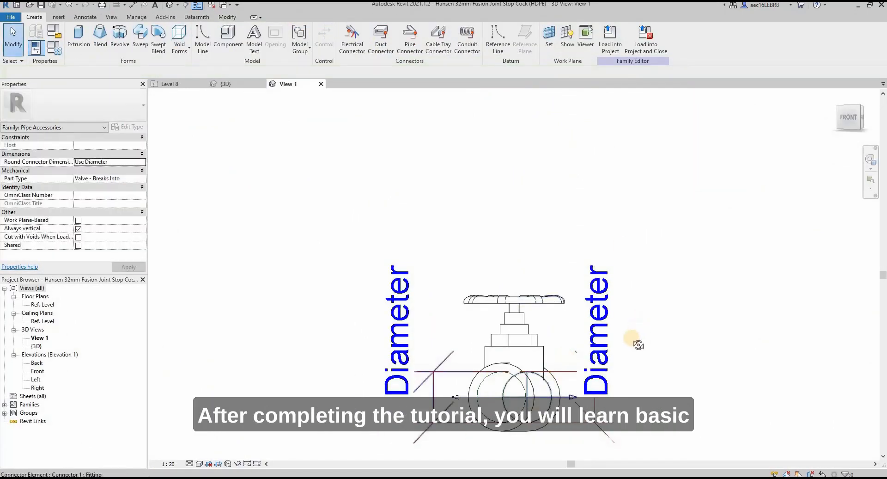
pyautogui.keyDown('shift'); pyautogui.moveTo(638, 344); pyautogui.dragTo(568, 370, button='middle'); pyautogui.keyUp('shift')
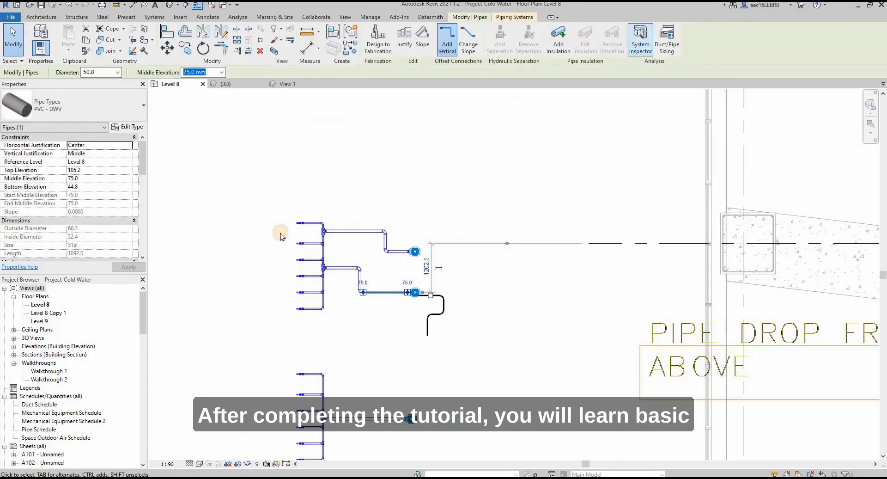
# - Inspect the domestic cold water pipe run on the Level 8 plan with the System Inspector
pyautogui.click(641, 39)
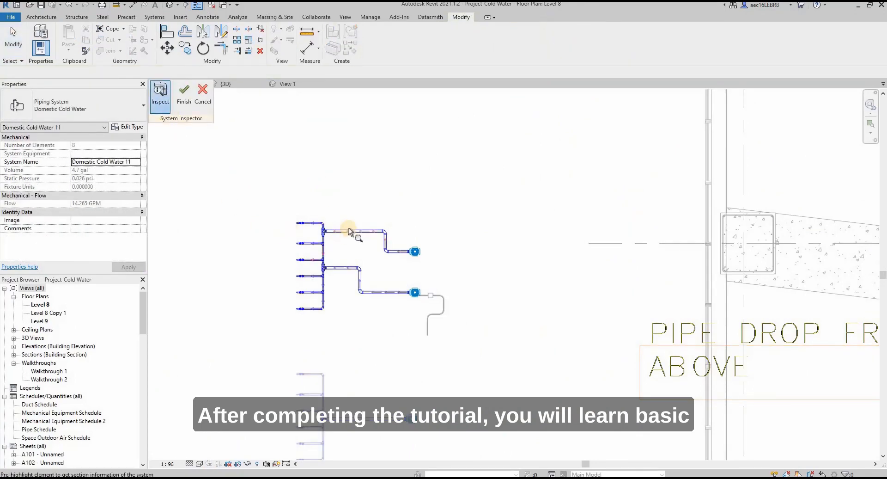
pyautogui.moveTo(355, 227)
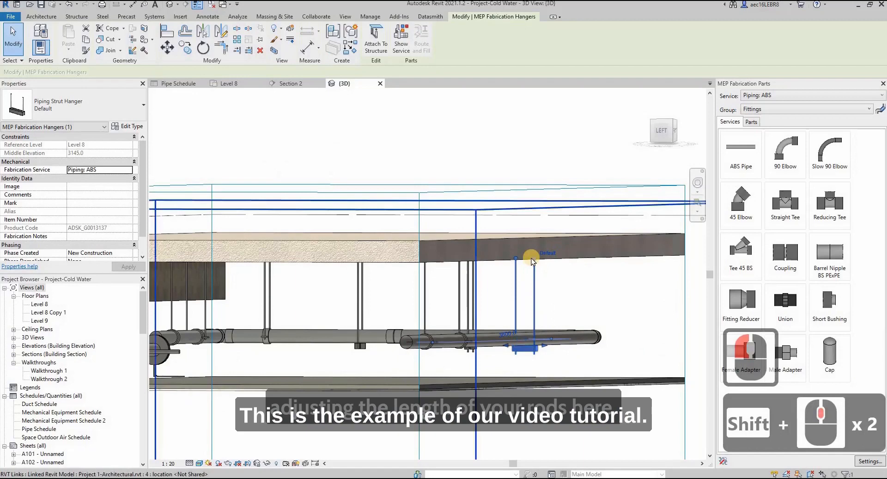
# - Examine the piping strut hanger's rod ends and the suspended pipes beneath the slab from several angles
pyautogui.moveTo(533, 260); pyautogui.dragTo(589, 288)
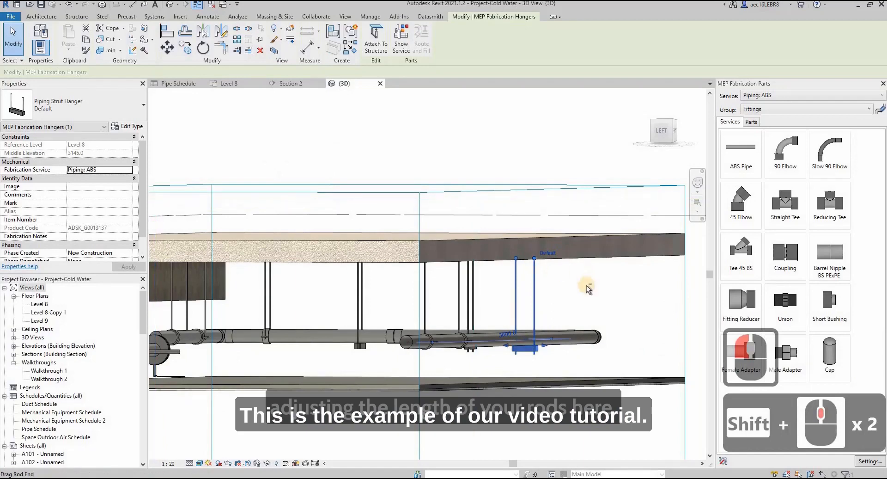
pyautogui.keyDown('shift'); pyautogui.moveTo(569, 300); pyautogui.dragTo(434, 241, button='middle'); pyautogui.keyUp('shift')
pyautogui.click(433, 241)
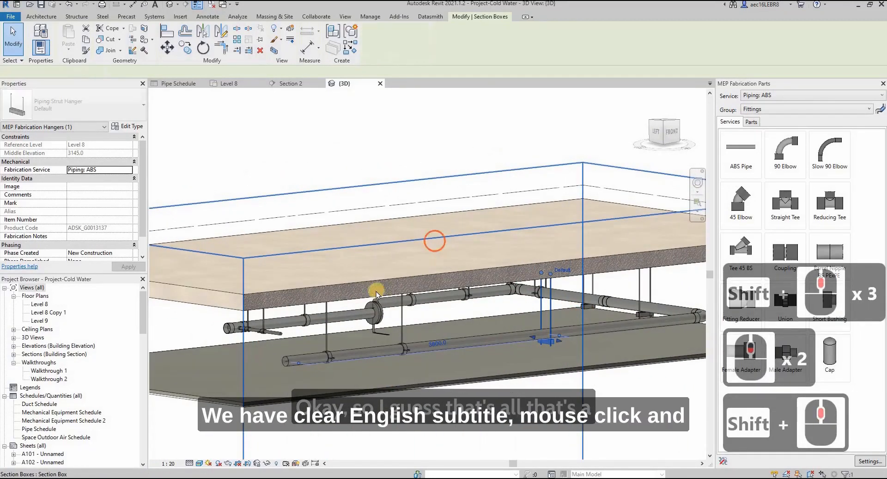
pyautogui.keyDown('shift'); pyautogui.moveTo(422, 305); pyautogui.dragTo(416, 221, button='middle'); pyautogui.keyUp('shift')
pyautogui.moveTo(416, 221); pyautogui.dragTo(422, 263)
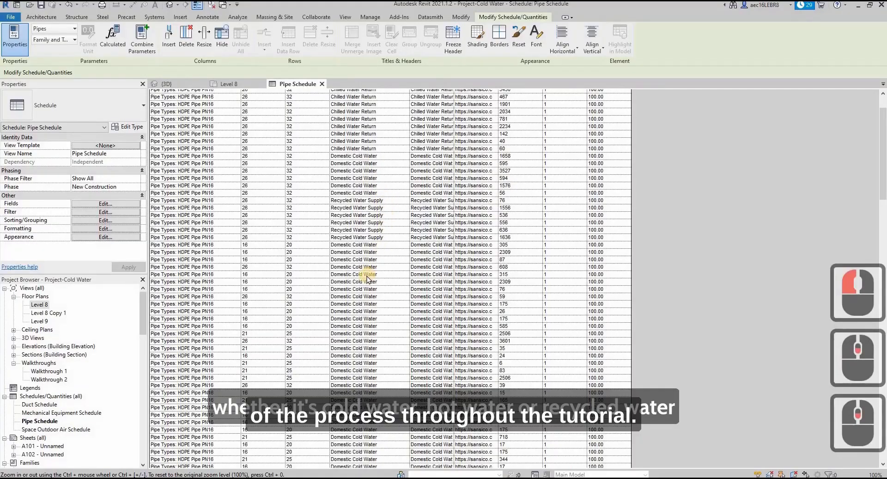
# - Review the pipe entries in the Pipe Schedule and the views placed on sheet 100 - BIMKLUE/01
pyautogui.scroll(10, 388, 266)
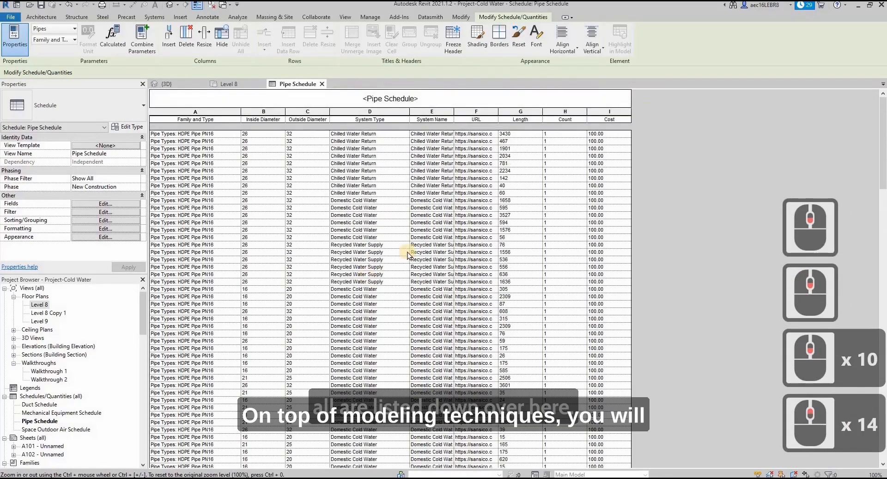
pyautogui.scroll(-2, 588, 300)
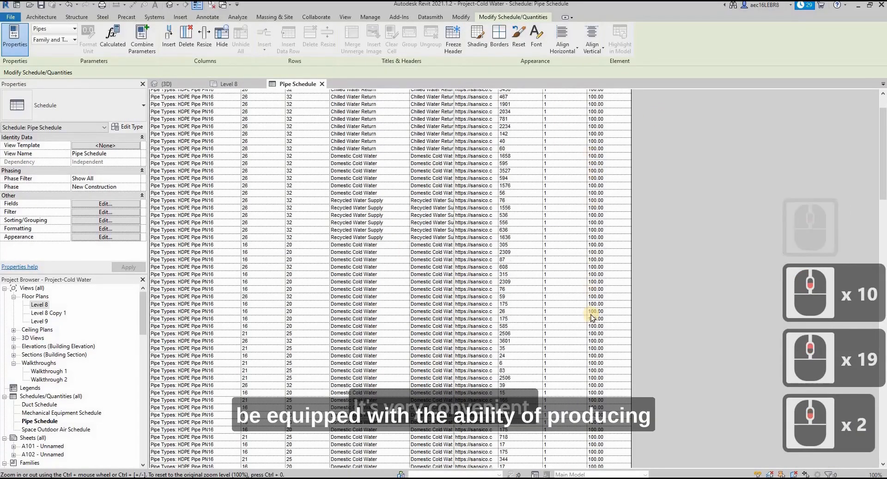
pyautogui.scroll(-19, 587, 349)
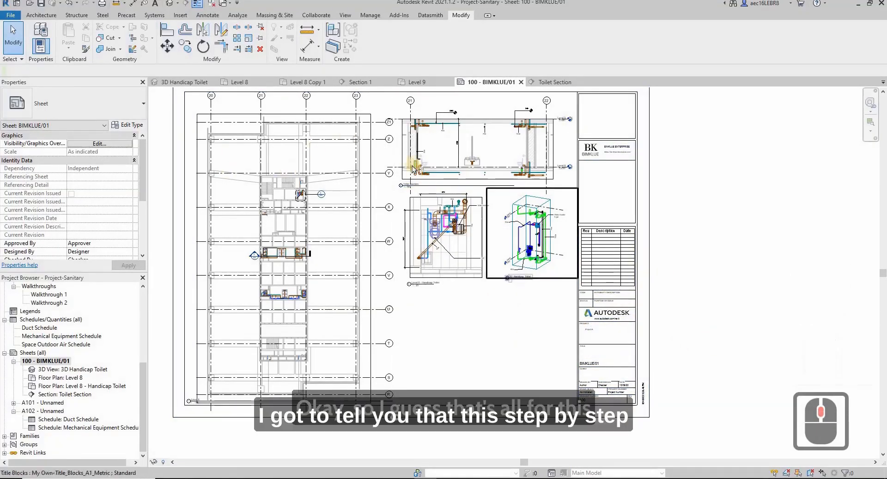
pyautogui.scroll(3, 250, 249)
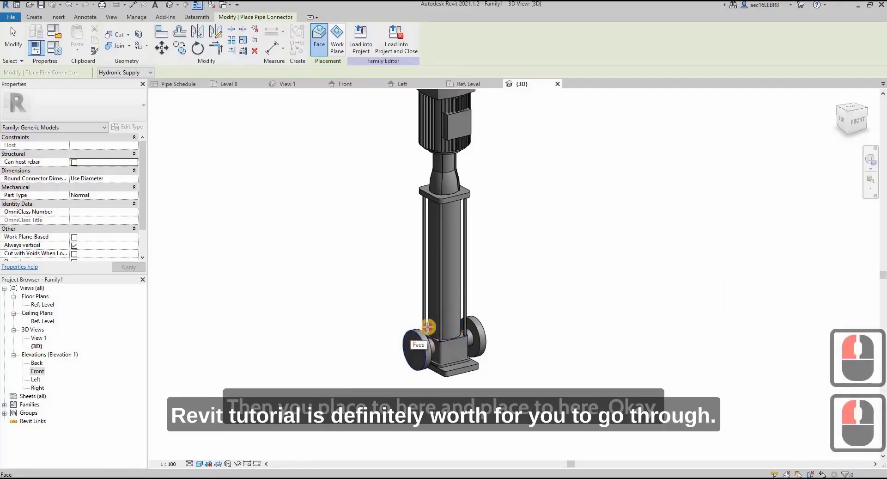
# - Place Hydronic Supply pipe connectors on the faces of both pump flanges and end the placement
pyautogui.click(410, 334)
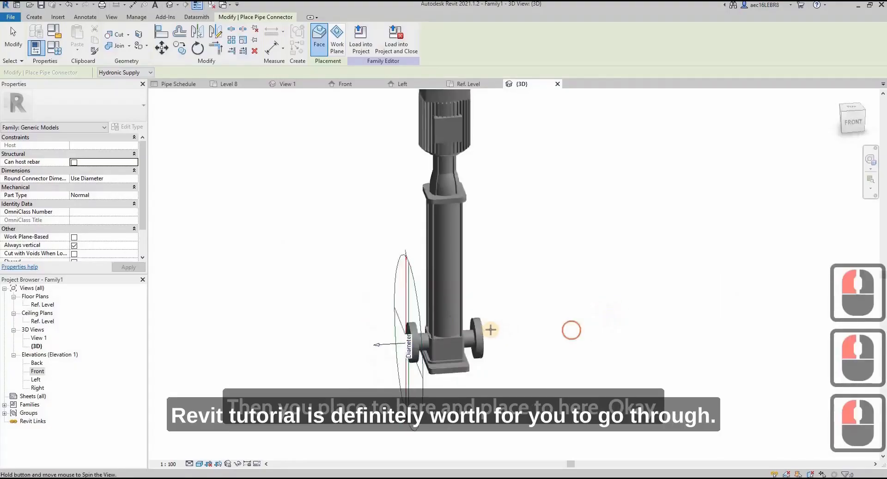
pyautogui.keyDown('shift'); pyautogui.moveTo(572, 330); pyautogui.dragTo(491, 329, button='middle'); pyautogui.keyUp('shift')
pyautogui.click(491, 331)
pyautogui.scroll(-3, 384, 249)
pyautogui.press('Escape')
pyautogui.press('Escape')
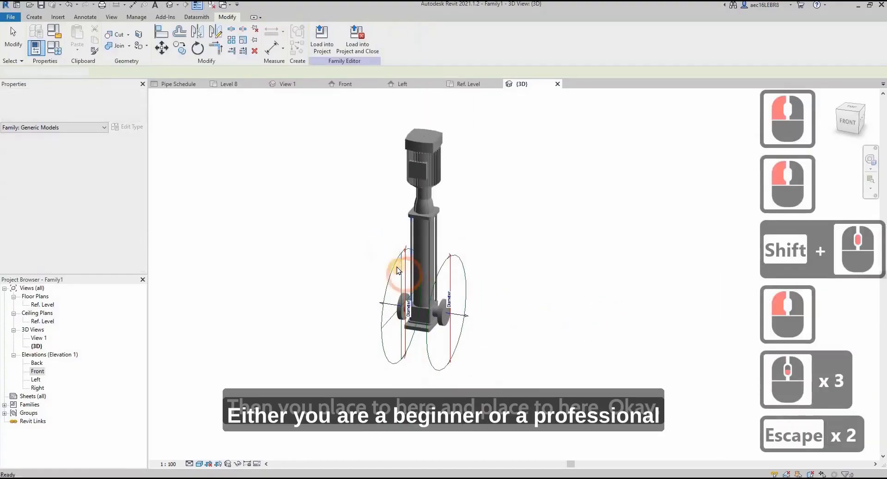
# - Select both pump connectors and switch to the browser to check the pipe size in the Grundfos dimensional drawing
pyautogui.click(404, 273)
pyautogui.keyDown('ctrl'); pyautogui.click(453, 265); pyautogui.keyUp('ctrl')
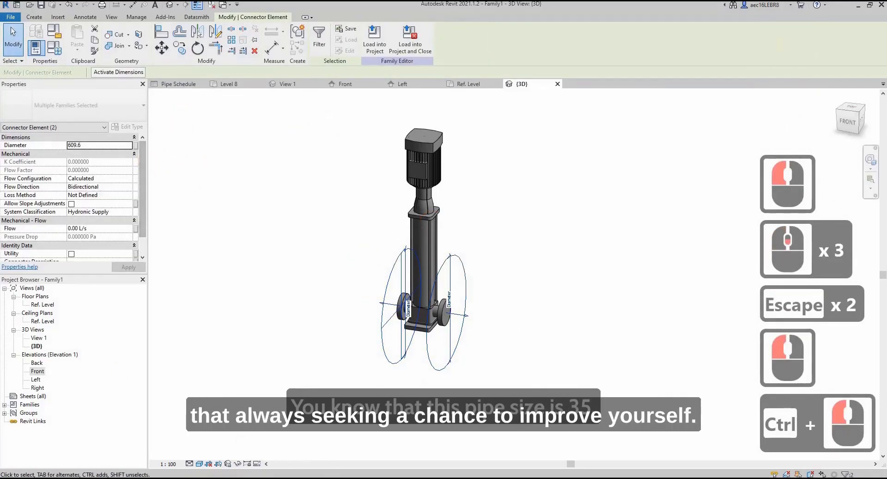
pyautogui.moveTo(382, 478)
pyautogui.click(355, 426)
pyautogui.click(523, 300)
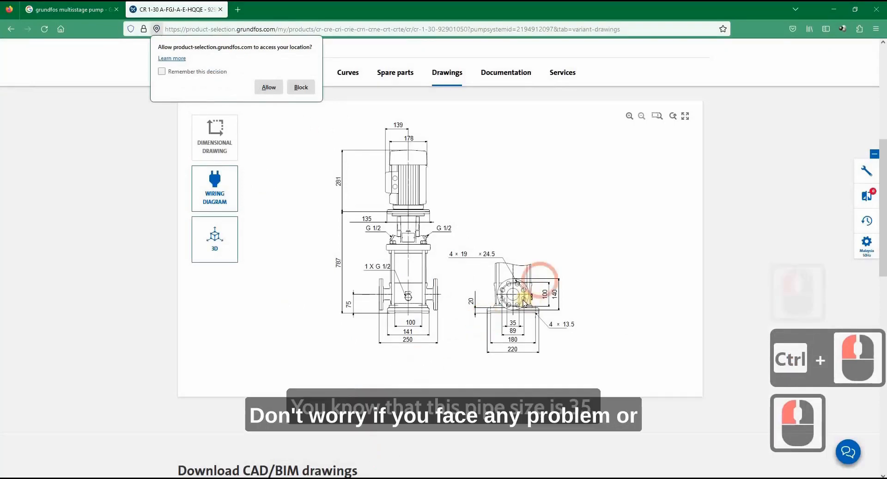